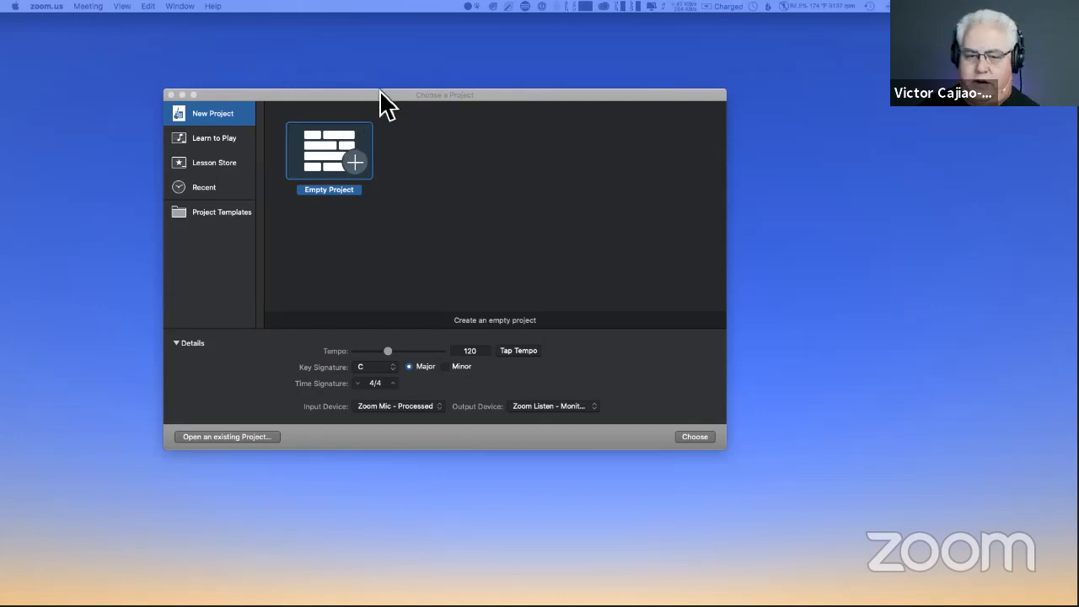
- Create an empty project with a microphone audio track
drag(379, 89, 352, 79)
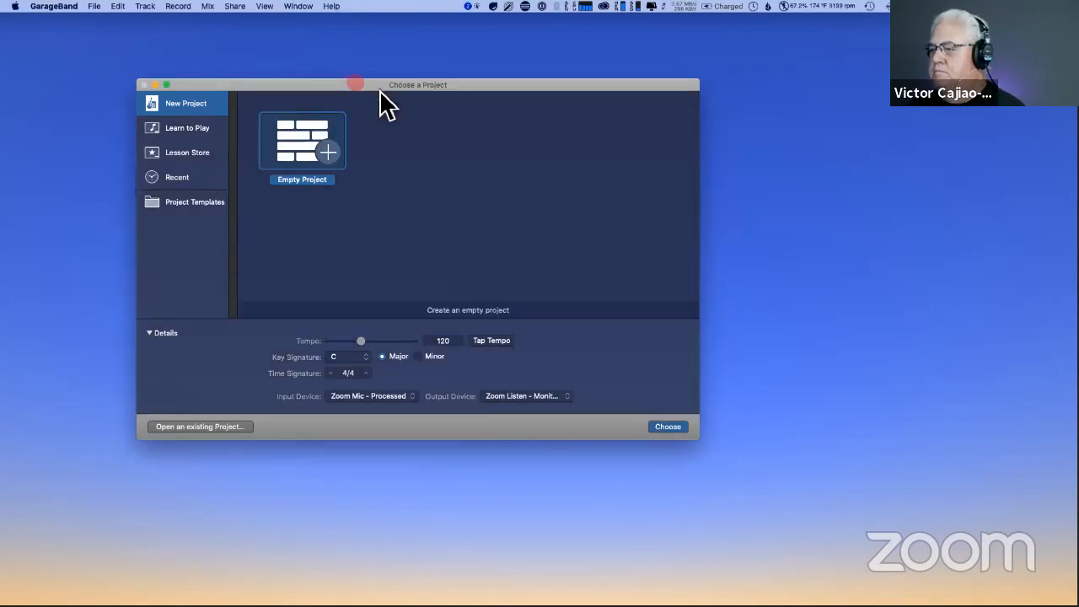
double_click(325, 154)
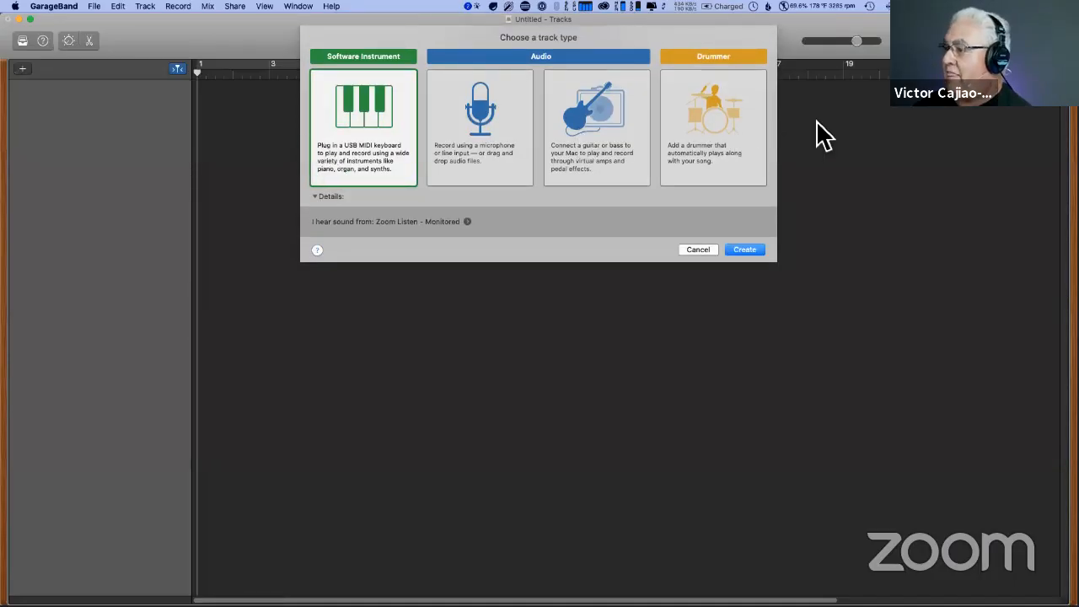
click(489, 129)
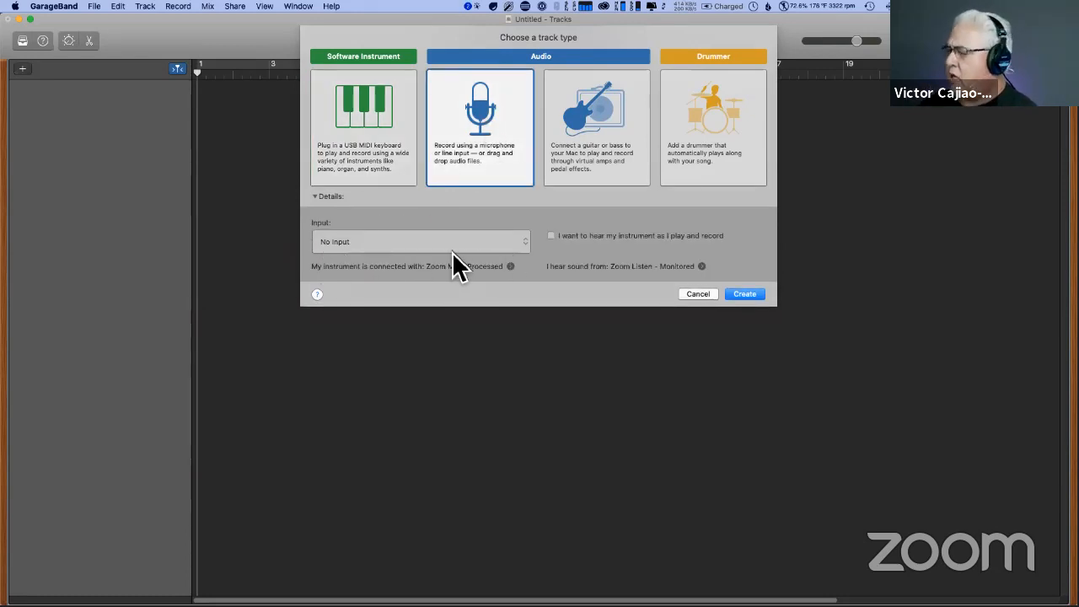
click(745, 294)
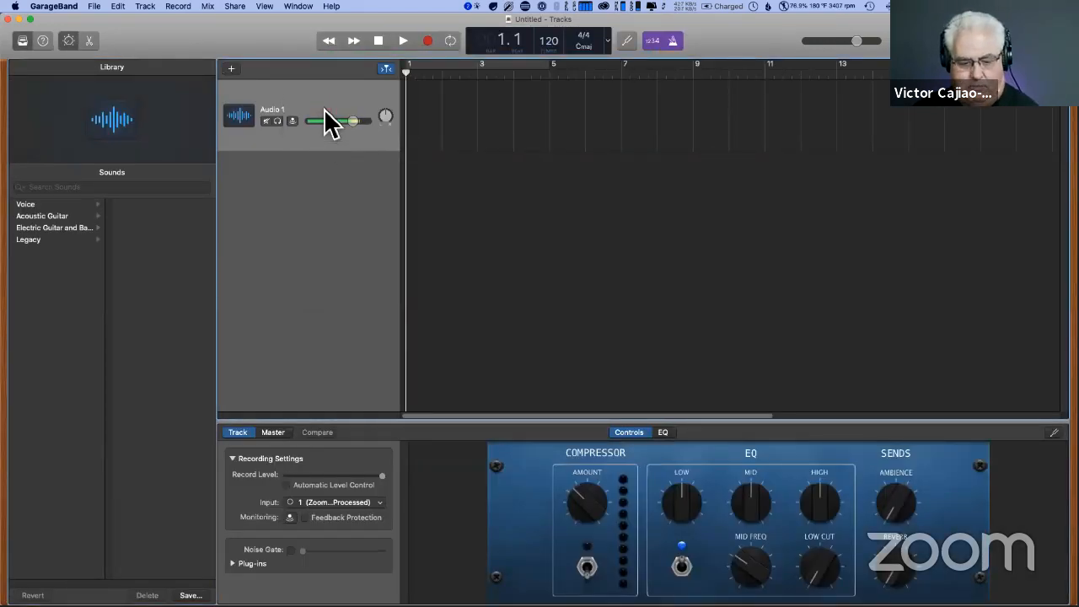
- Duplicate the audio track with its settings until the project has six audio tracks
key(super+d)
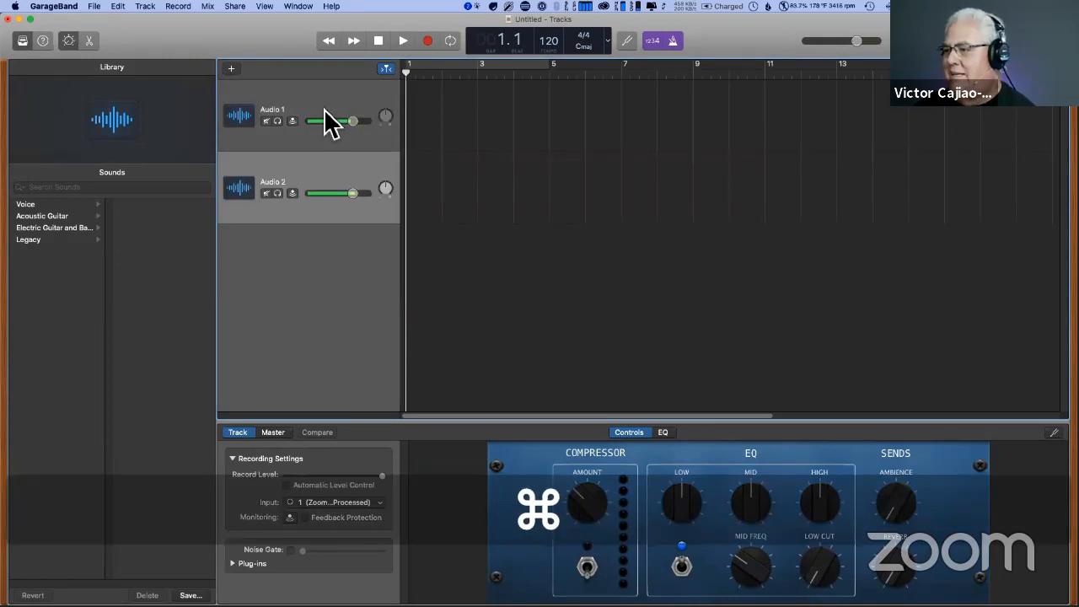
key(super+d)
key(super+d)
key(super+d)
key(super+d)
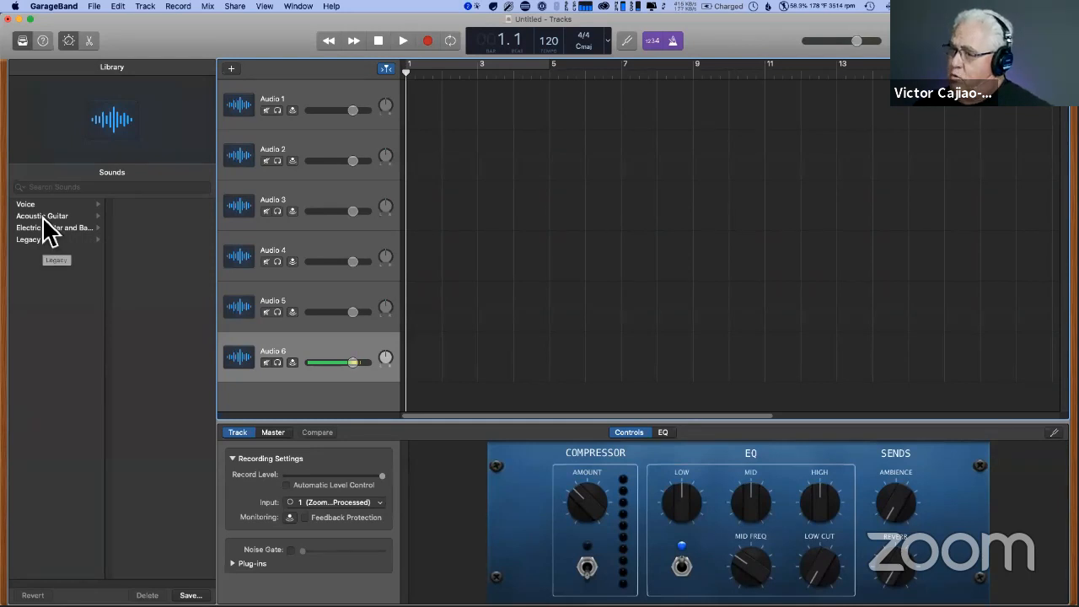
- Hide the sound library and the Smart Controls, and select the Audio 1 track
click(23, 43)
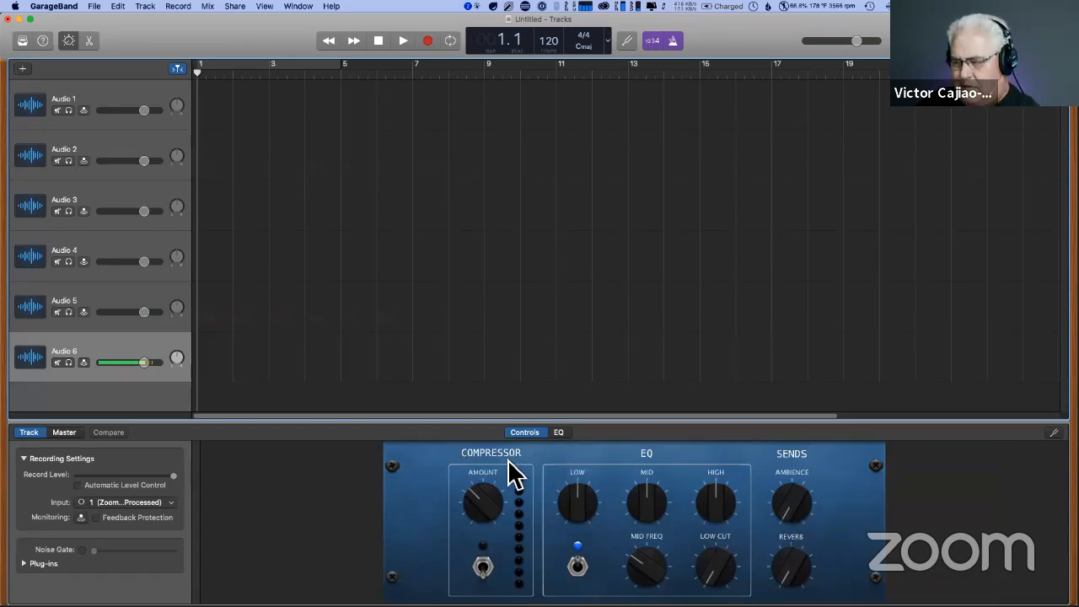
click(68, 42)
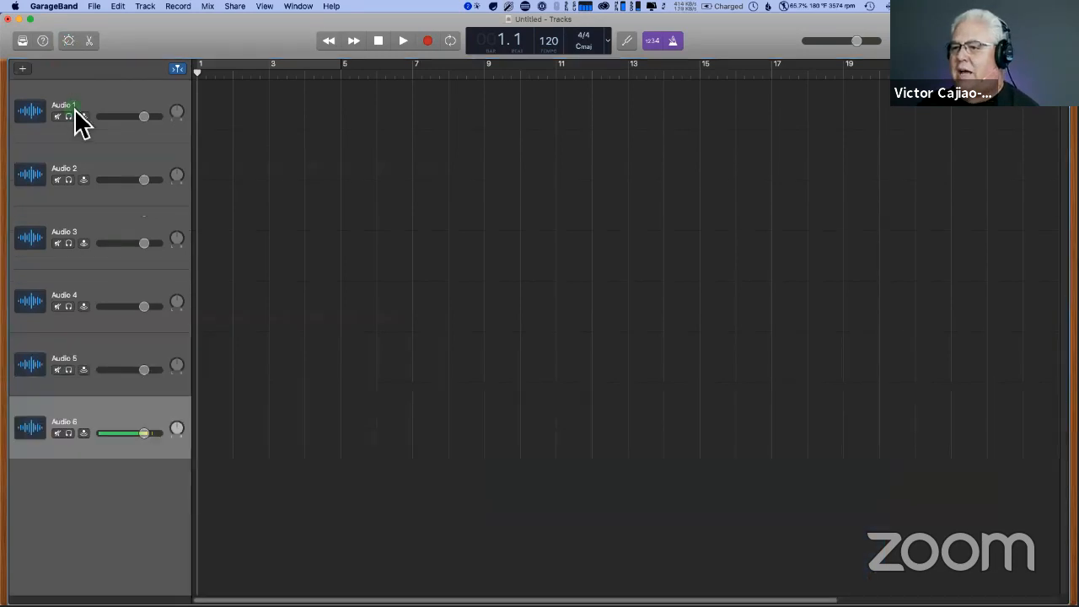
right_click(74, 106)
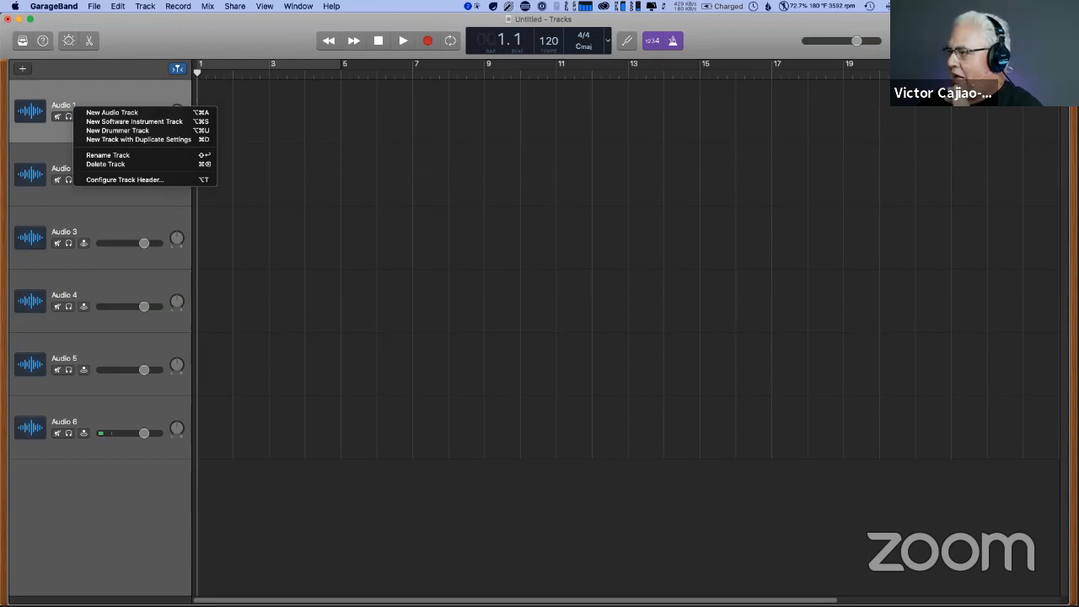
key(Escape)
key(super+Down)
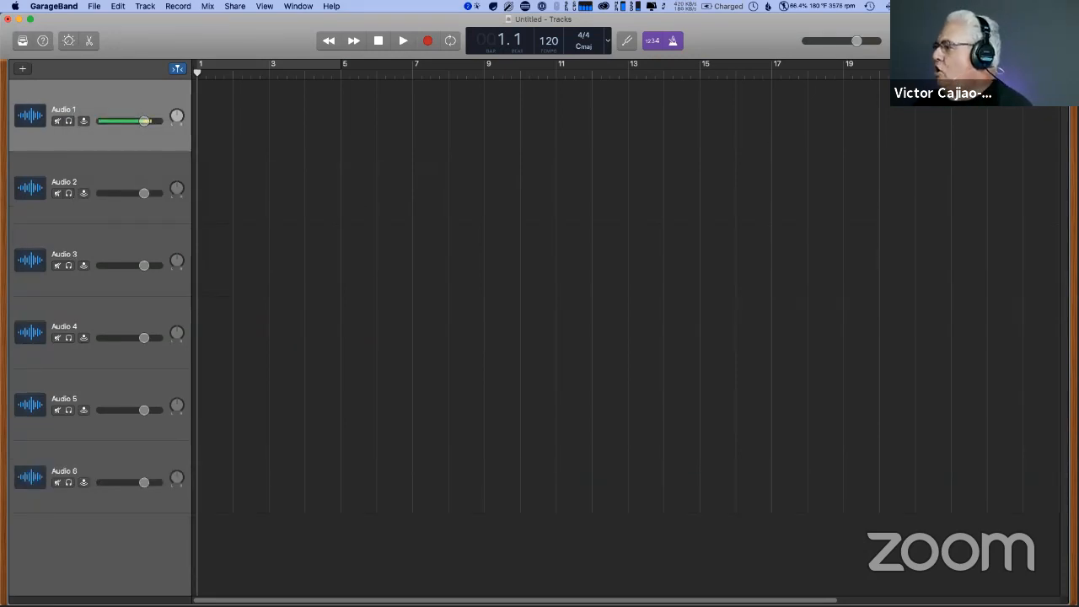
- Show the Apple Loops browser and filter the loops by the Jingles instrument category
key(o)
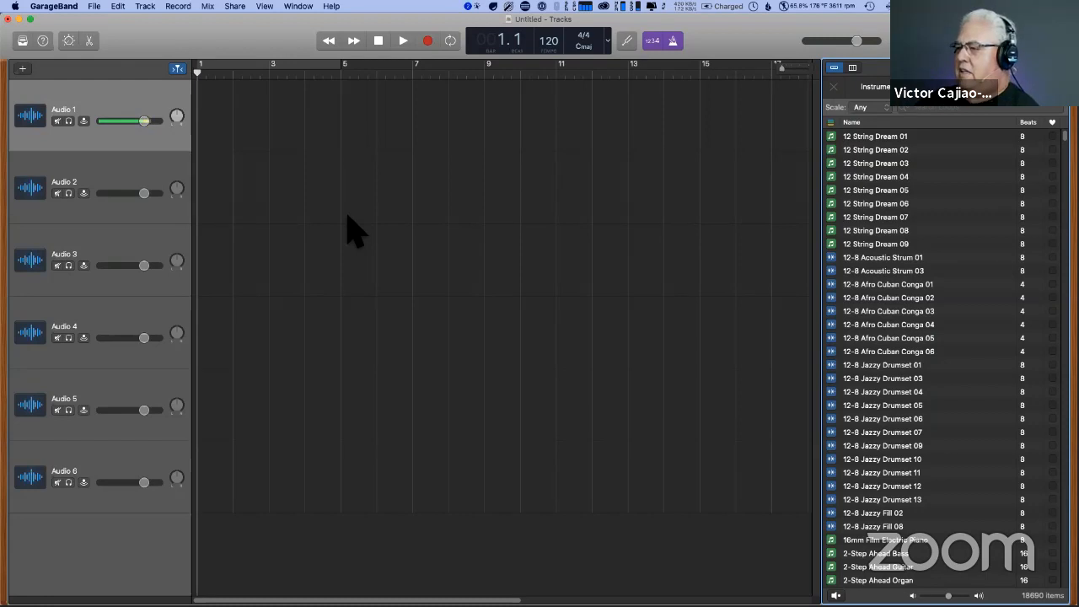
click(873, 88)
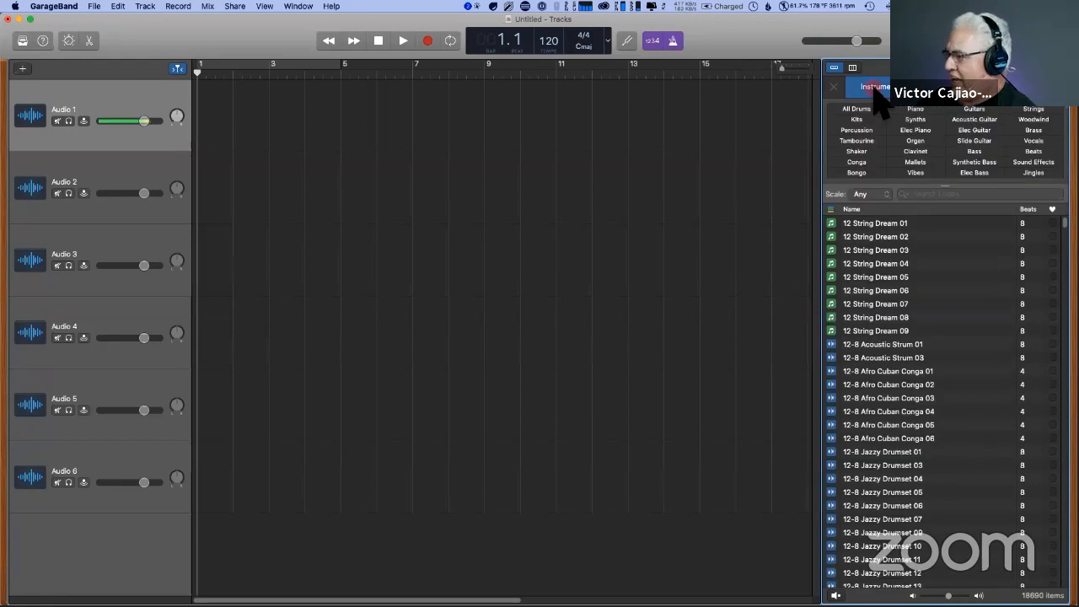
click(1041, 173)
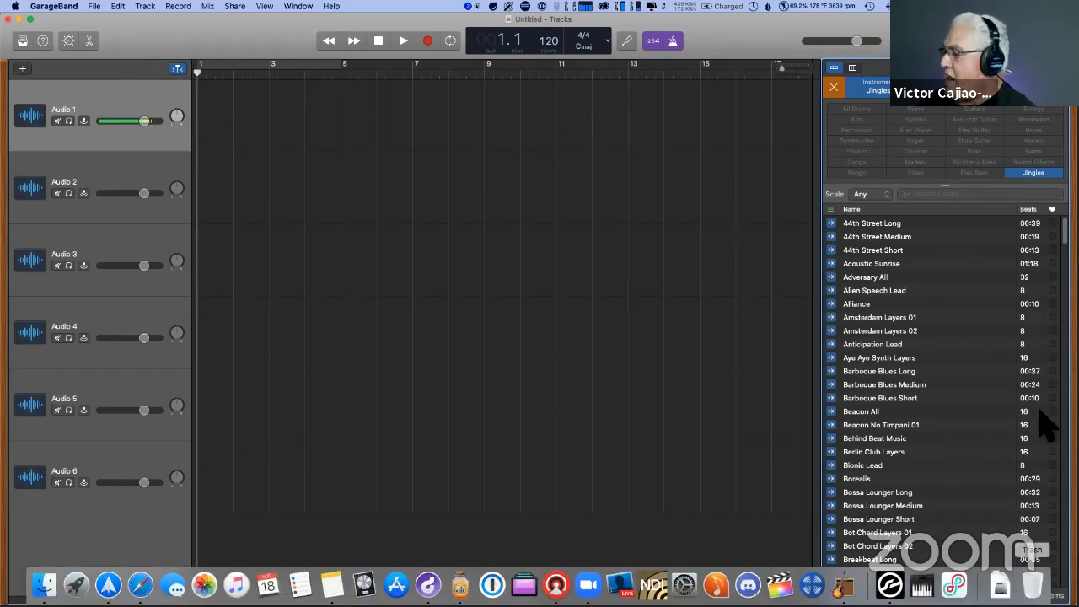
click(671, 191)
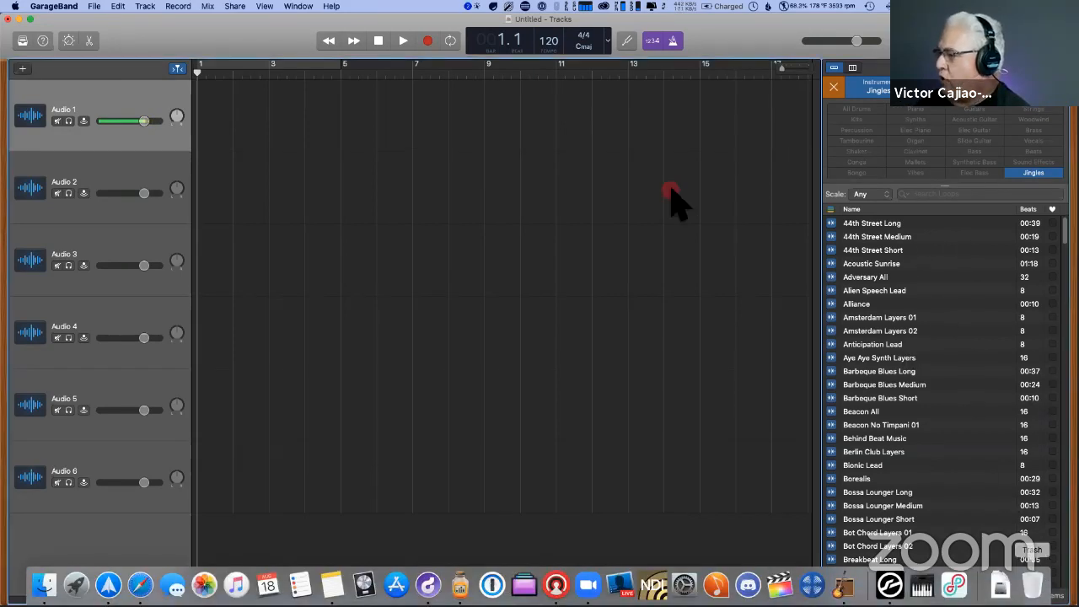
- Preview the 44th Street Short jingle and place it at the start of the first track
click(865, 250)
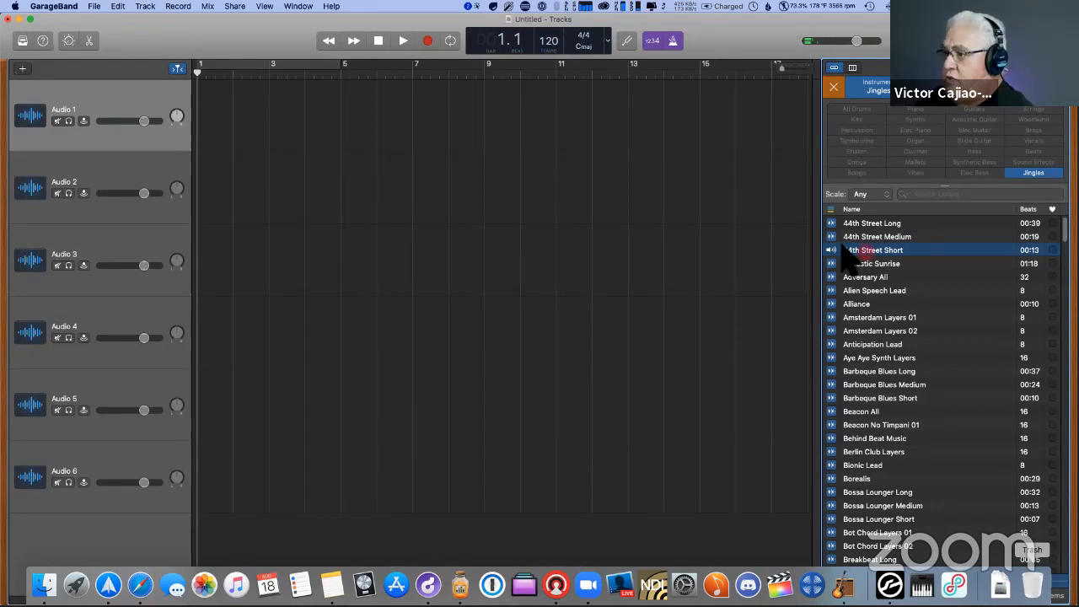
drag(844, 246, 184, 118)
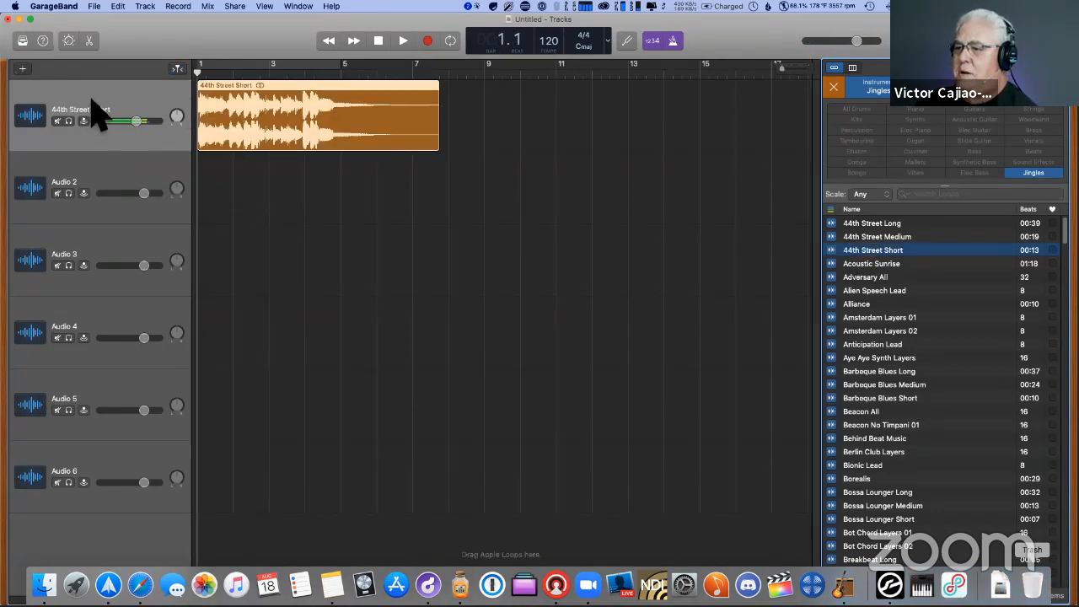
- Examine the format and quality options for exporting the song to disk, and close them without exporting
click(234, 6)
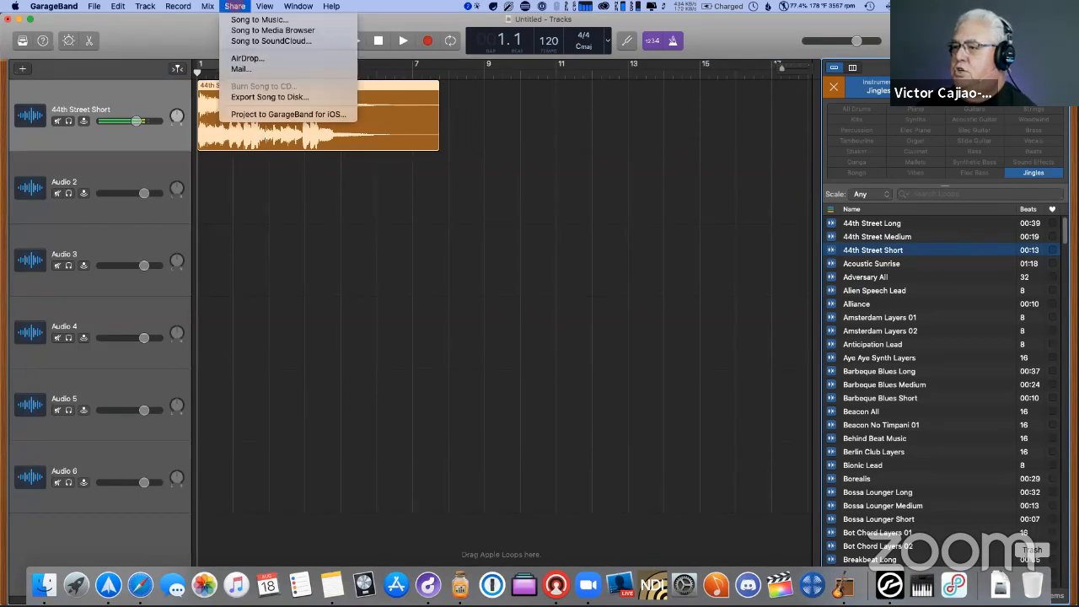
click(253, 97)
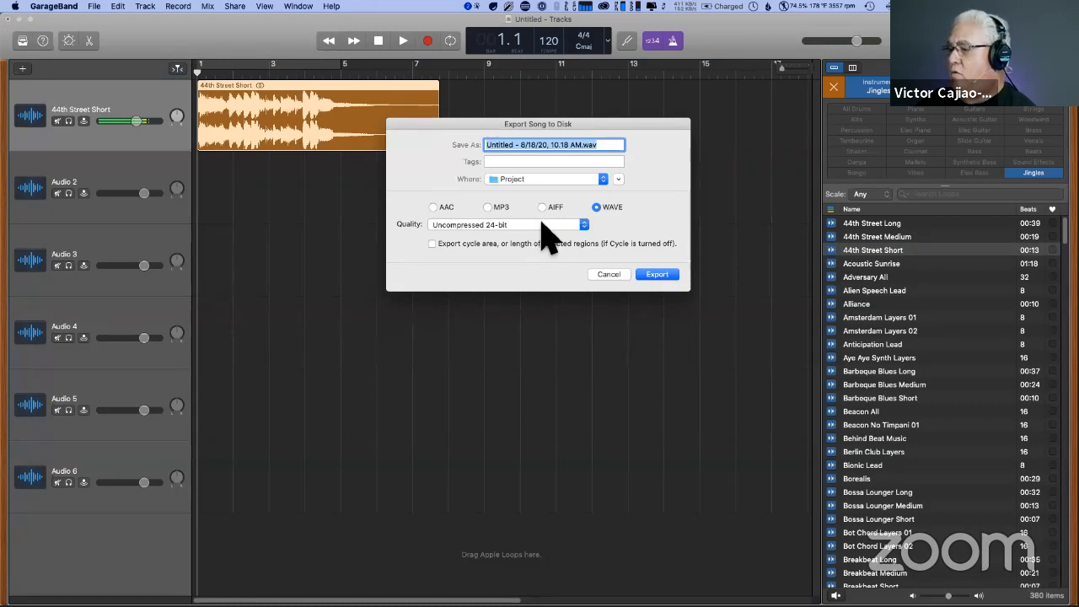
click(609, 274)
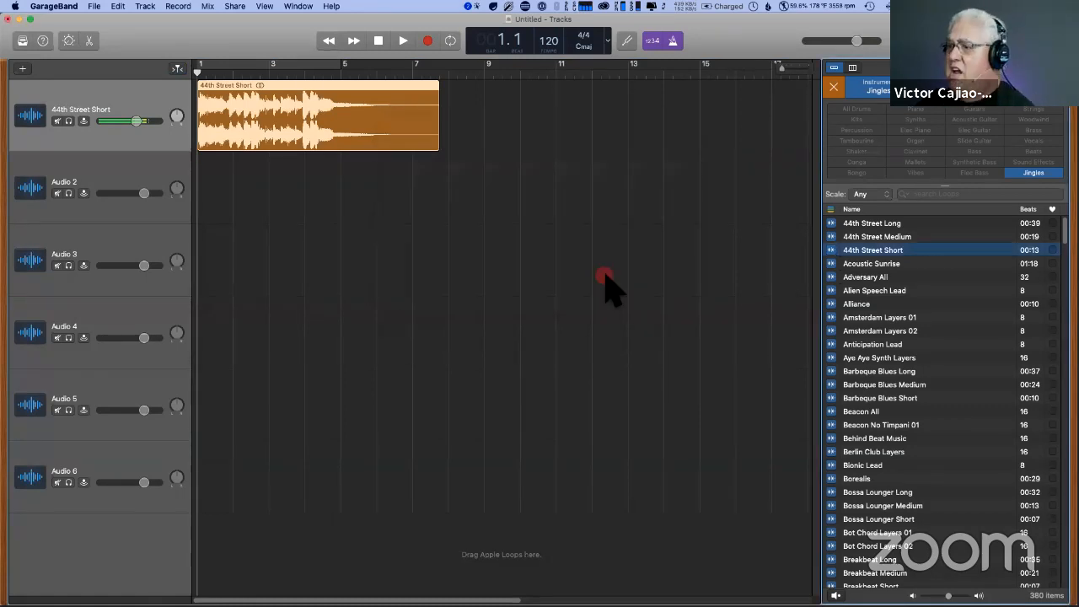
- Delete the 44th Street Short region from the first track
click(356, 96)
key(BackSpace)
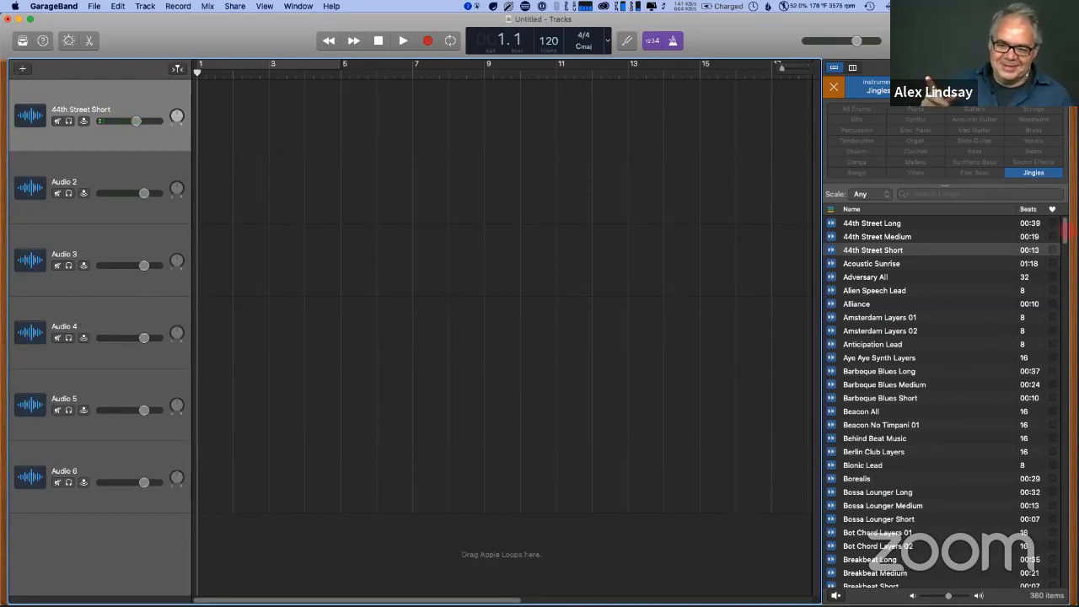
- Browse further down the list of Jingles loops
scroll(1064, 289, down, 10)
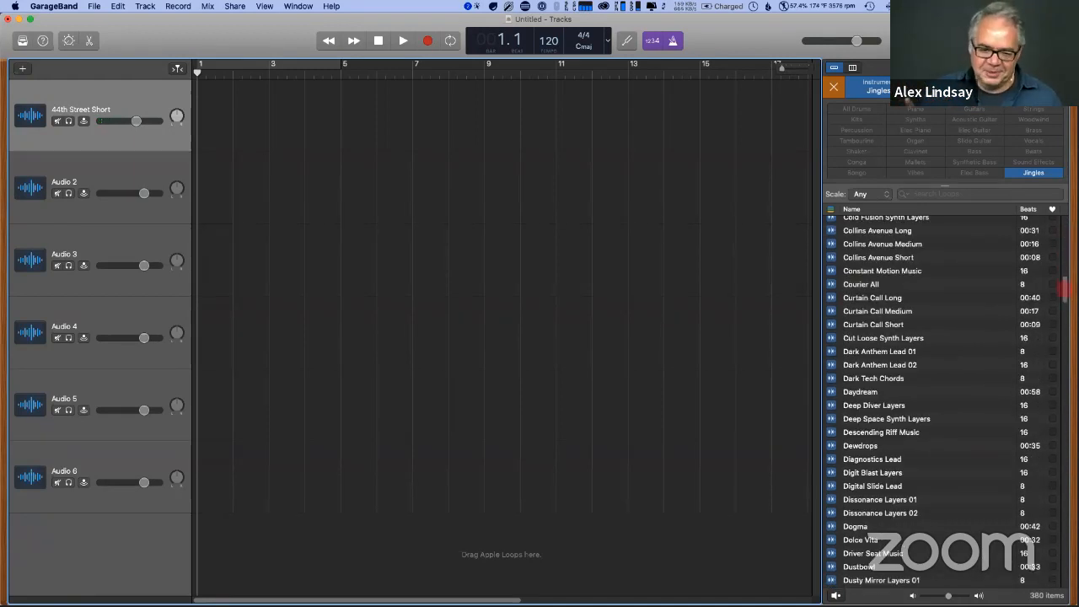
drag(1064, 289, 1055, 326)
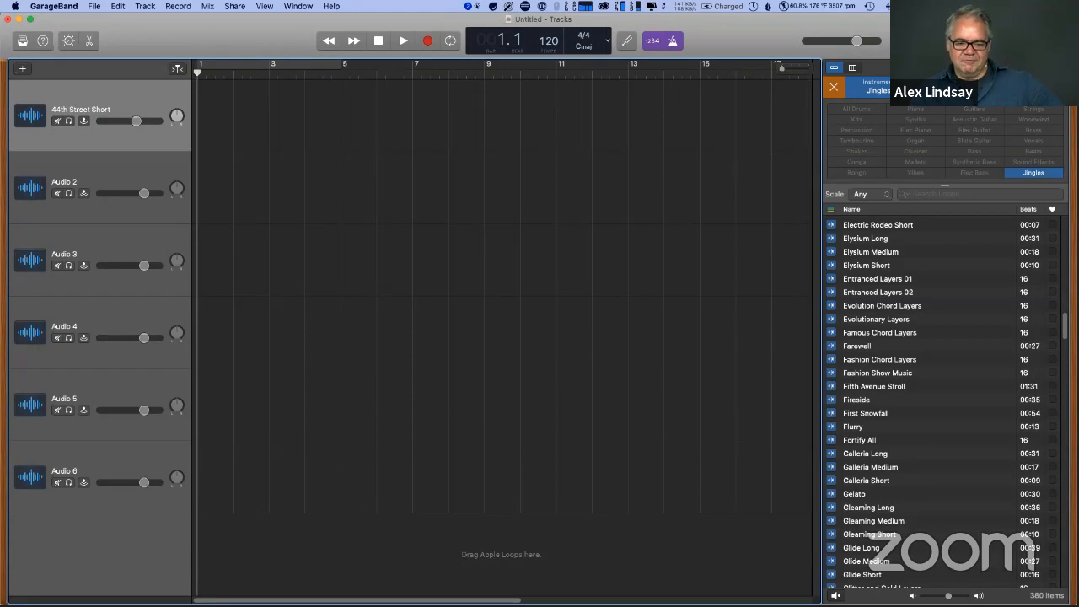
scroll(944, 396, down, 3)
scroll(944, 400, down, 10)
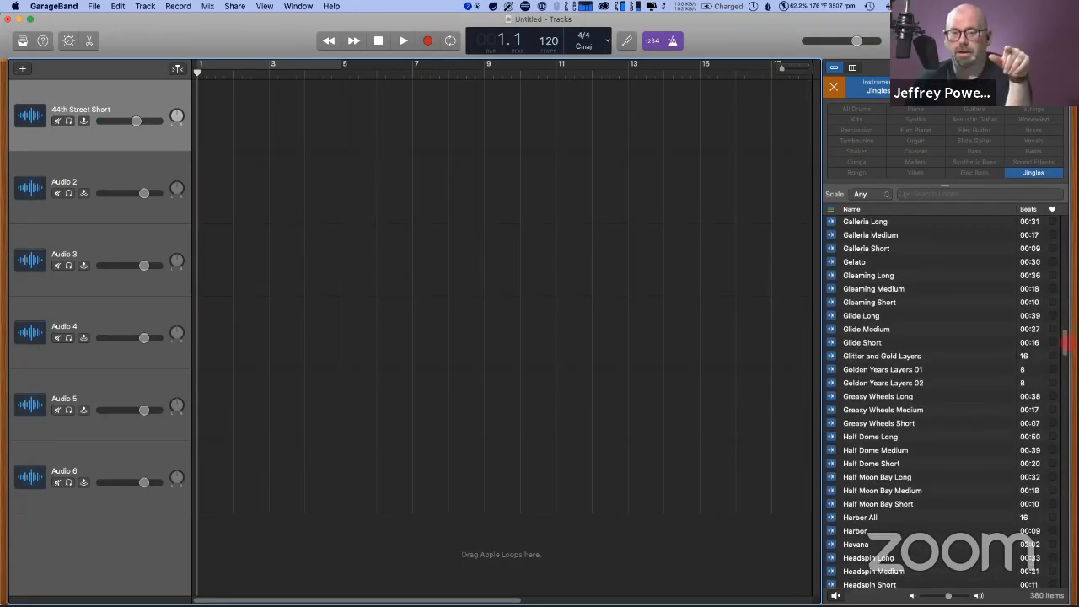
drag(1067, 343, 1067, 342)
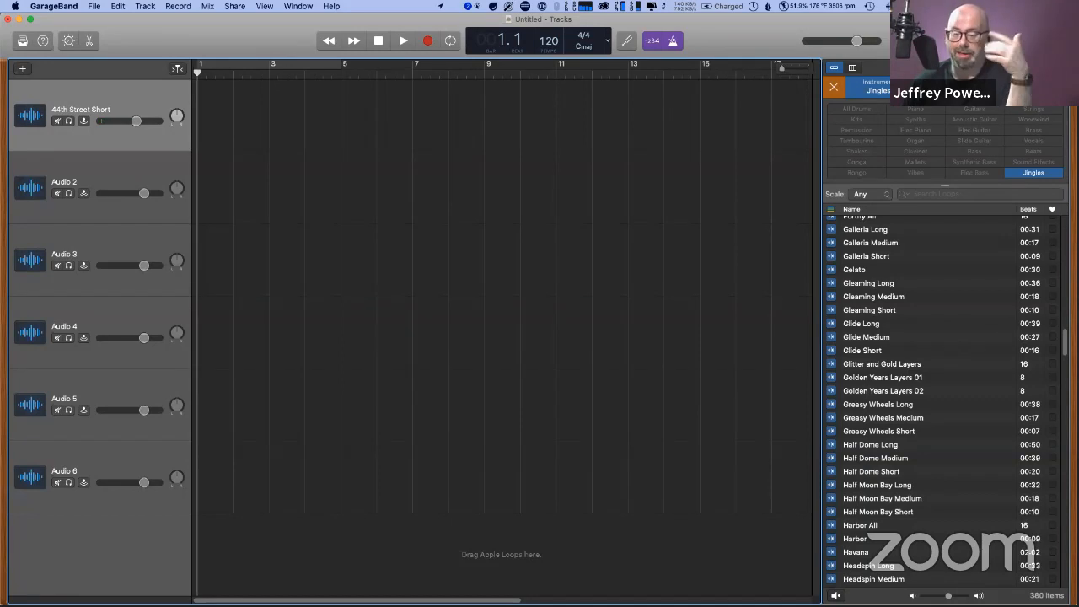
click(810, 28)
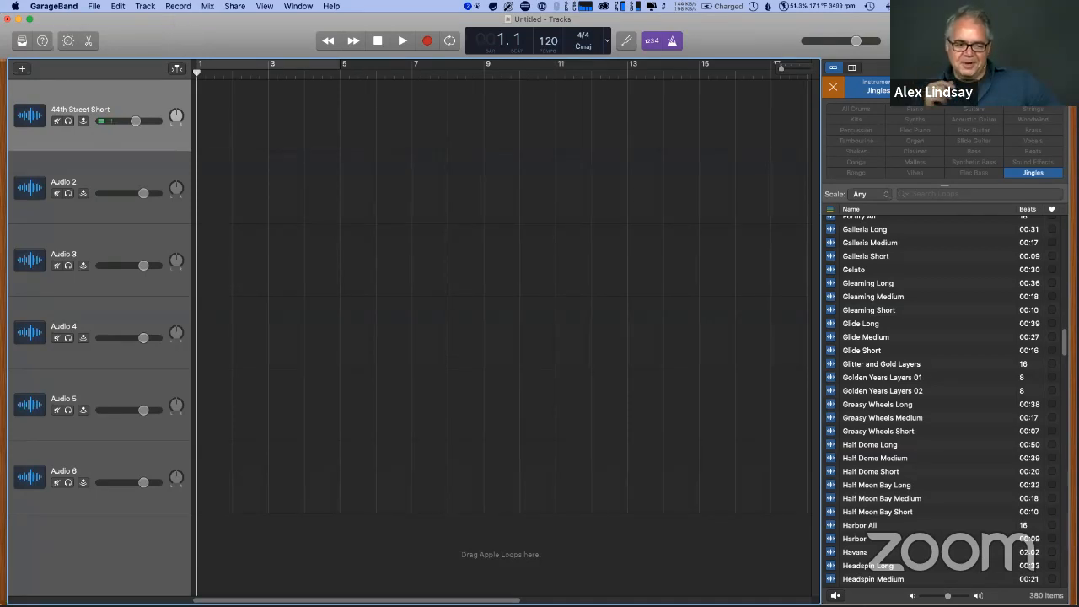
click(53, 6)
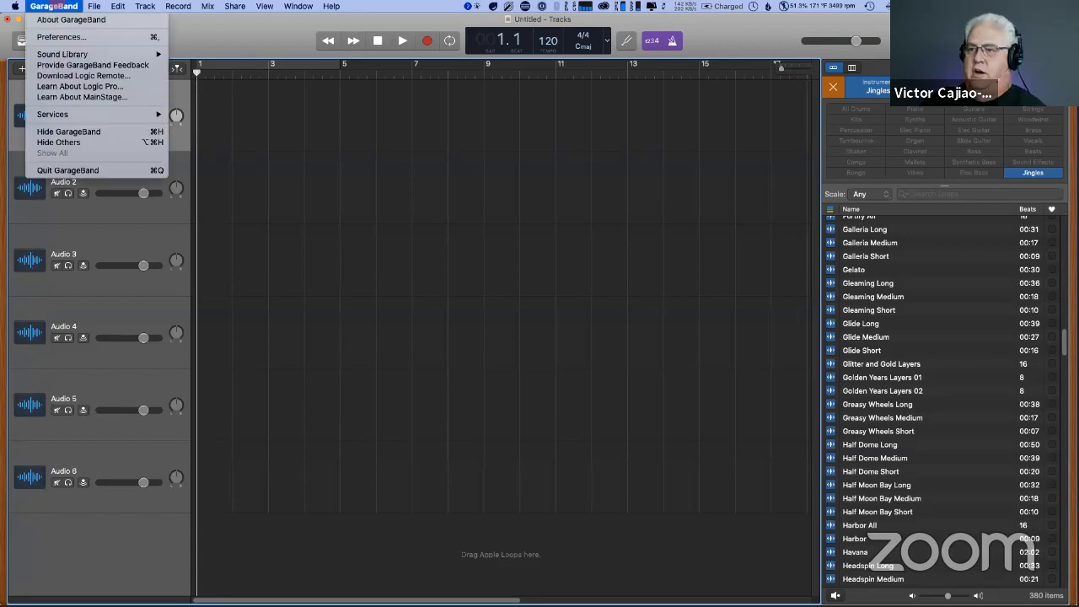
mouse_move(56, 57)
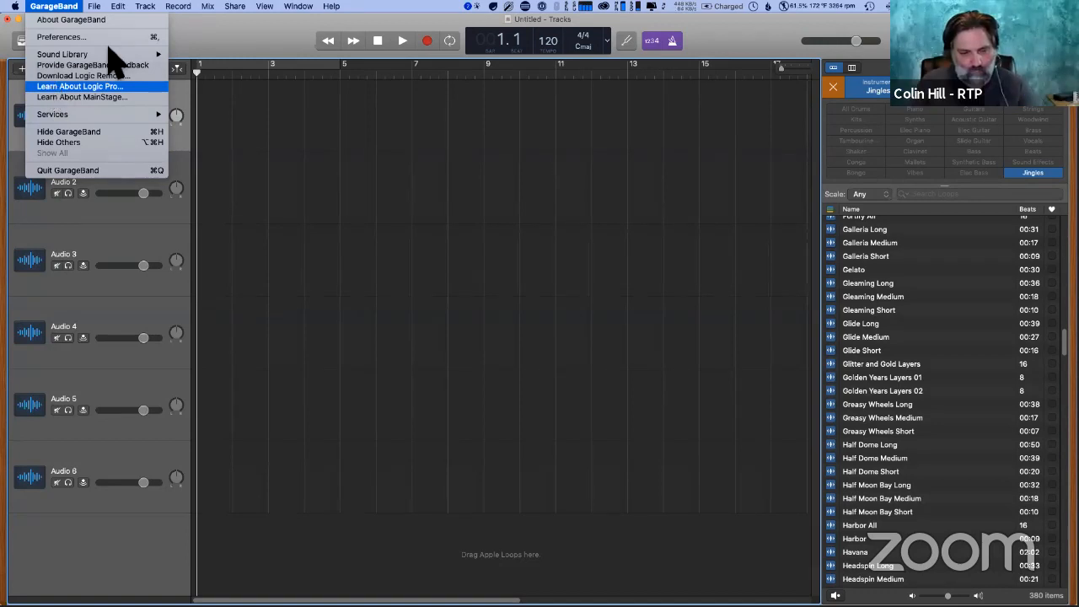
click(241, 28)
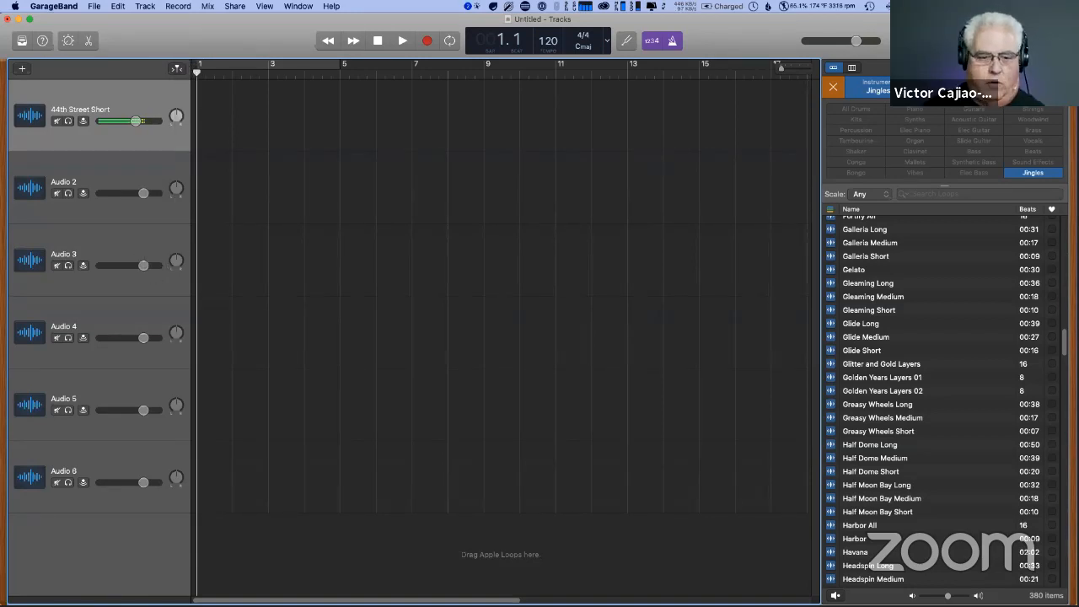
- Clear the custom name of the first track to restore its default name
double_click(101, 108)
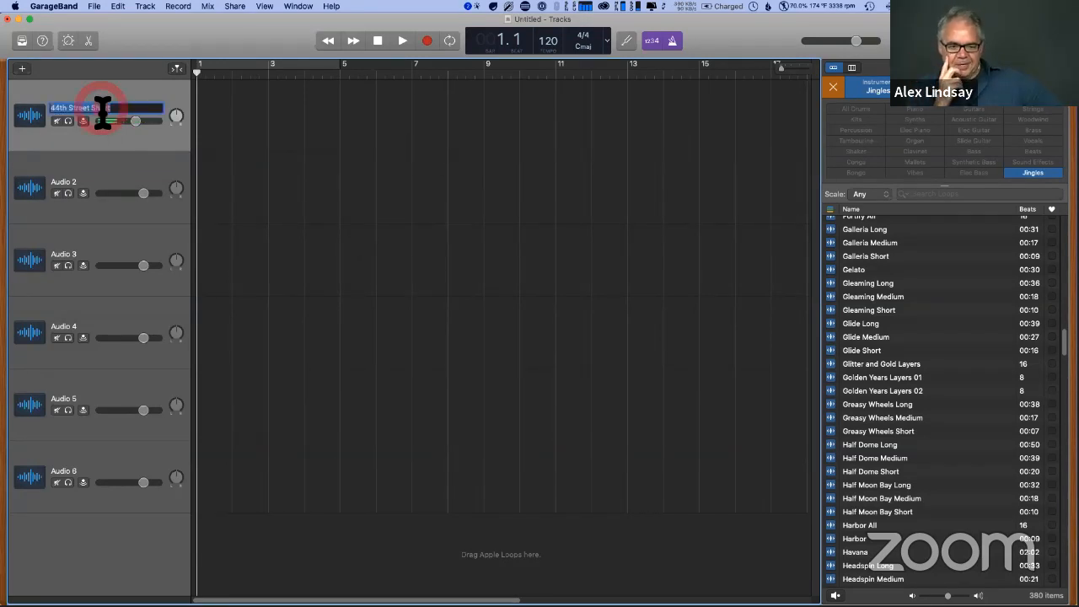
key(BackSpace)
click(369, 152)
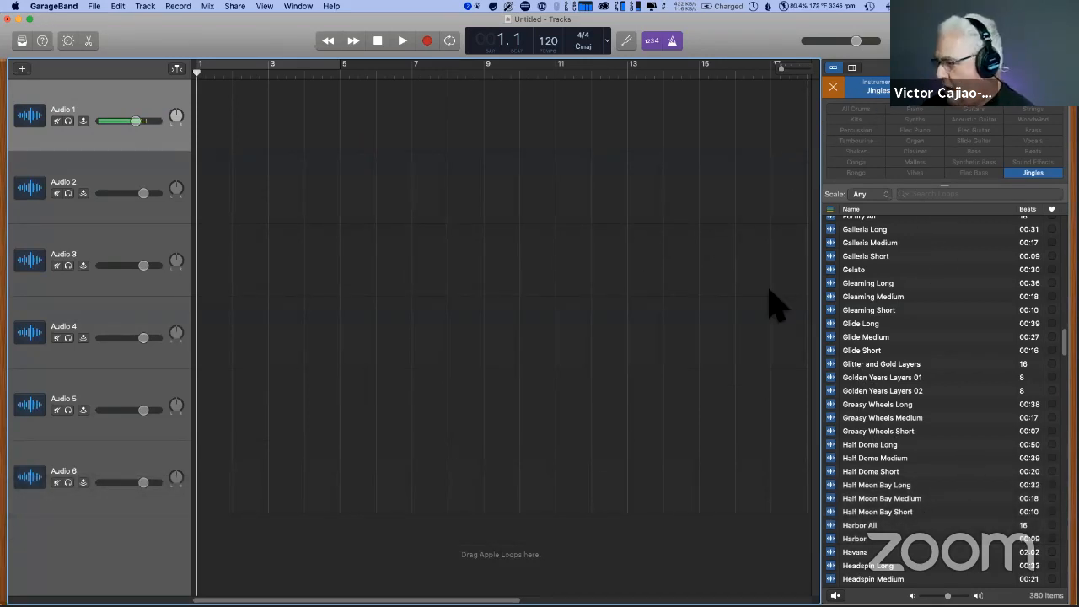
- Replace the Jingles filter in the loop browser with Elec Piano
click(833, 87)
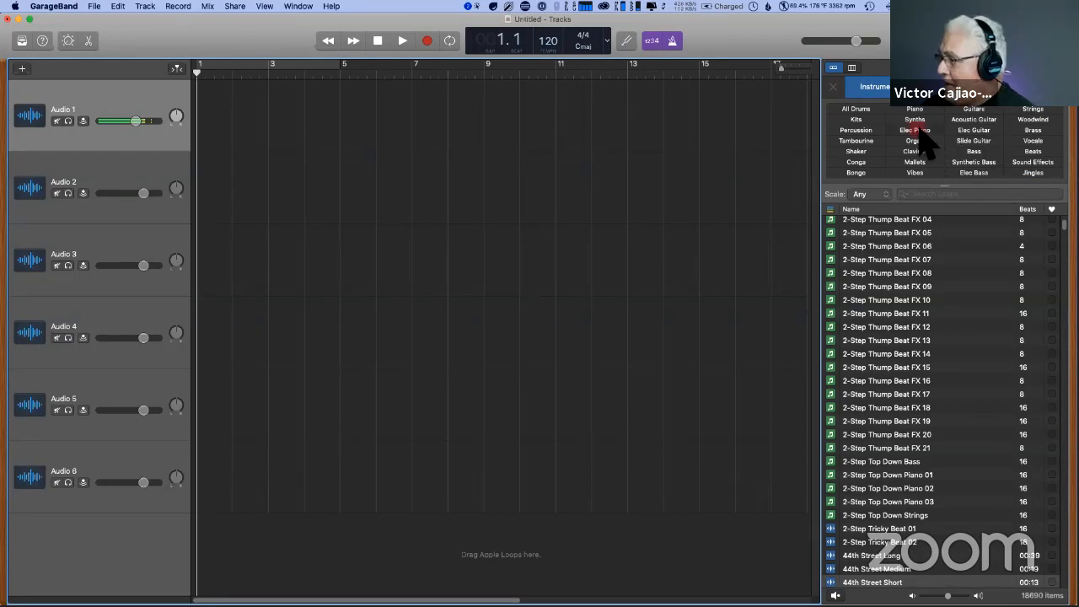
click(914, 130)
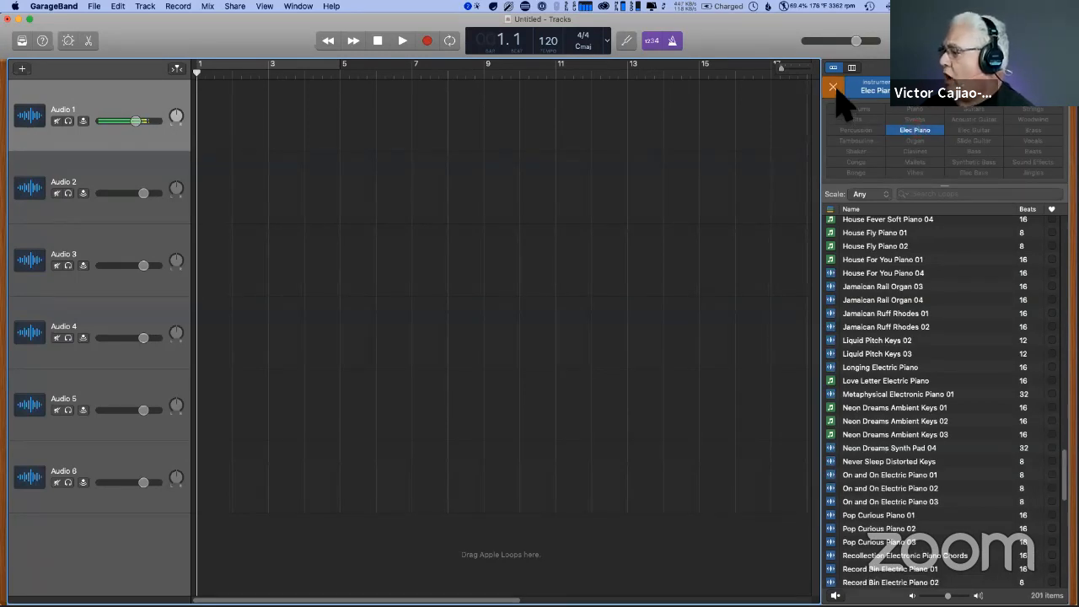
- Filter the loops by the Jazz genre and preview Acoustic Vamp 14
click(934, 89)
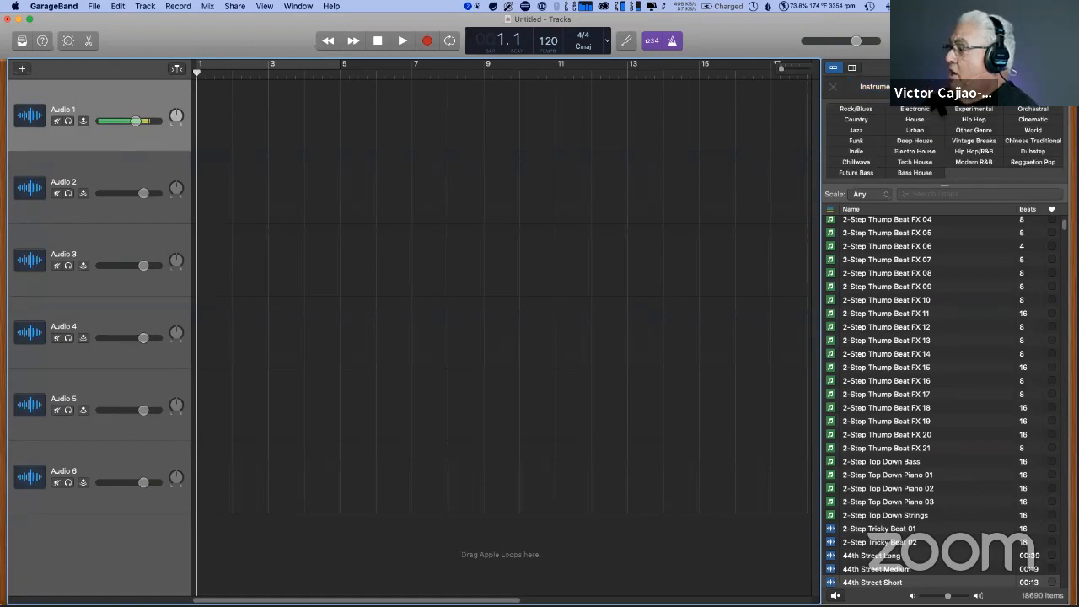
click(856, 132)
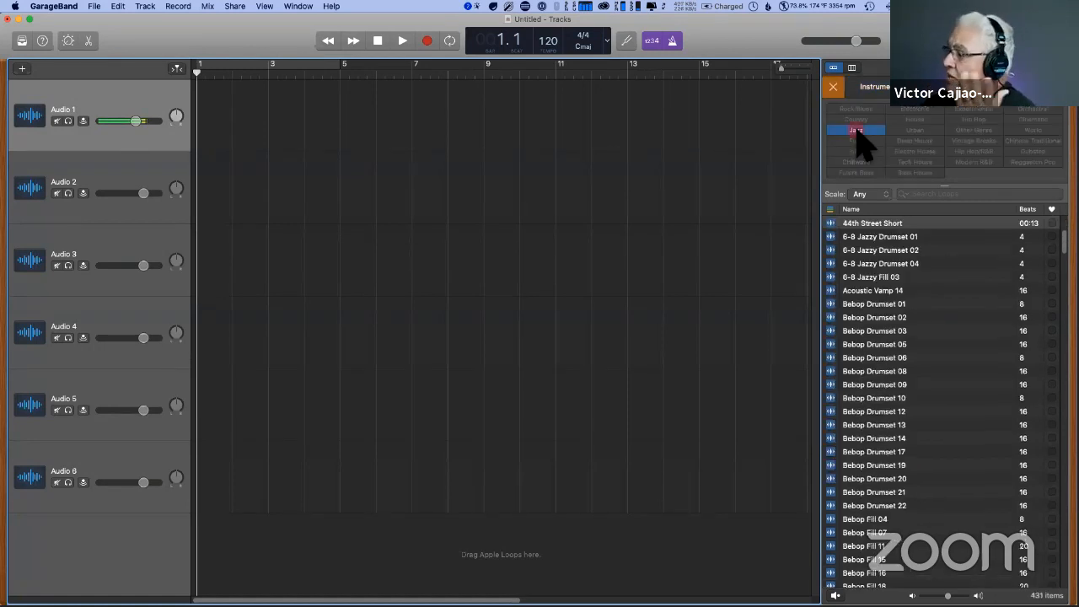
click(886, 290)
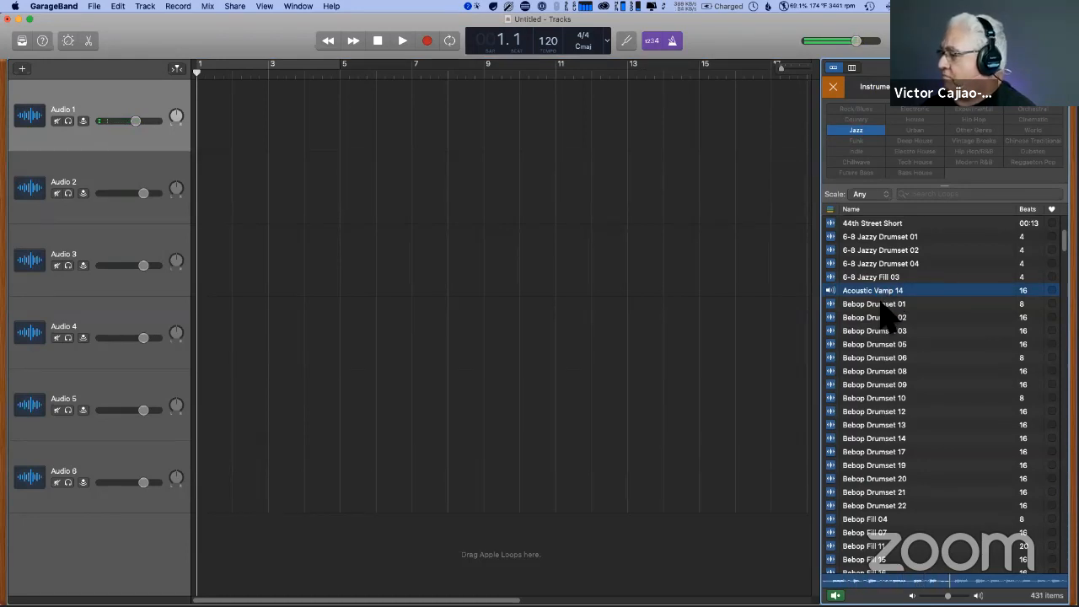
- Preview Bebop Drumset 01 and clear the Jazz filter from the loop browser
click(881, 305)
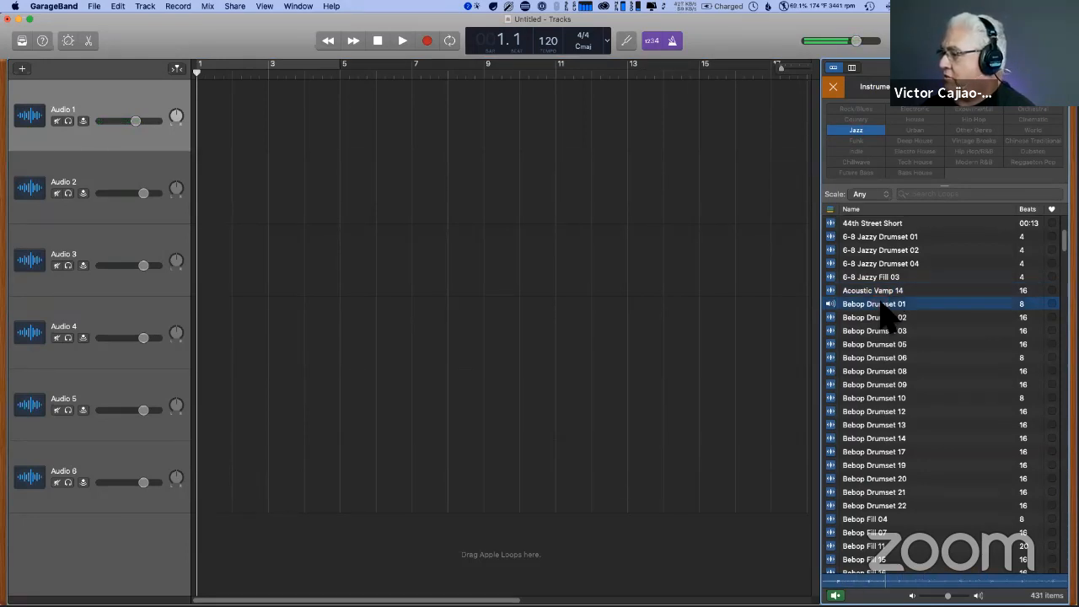
click(880, 303)
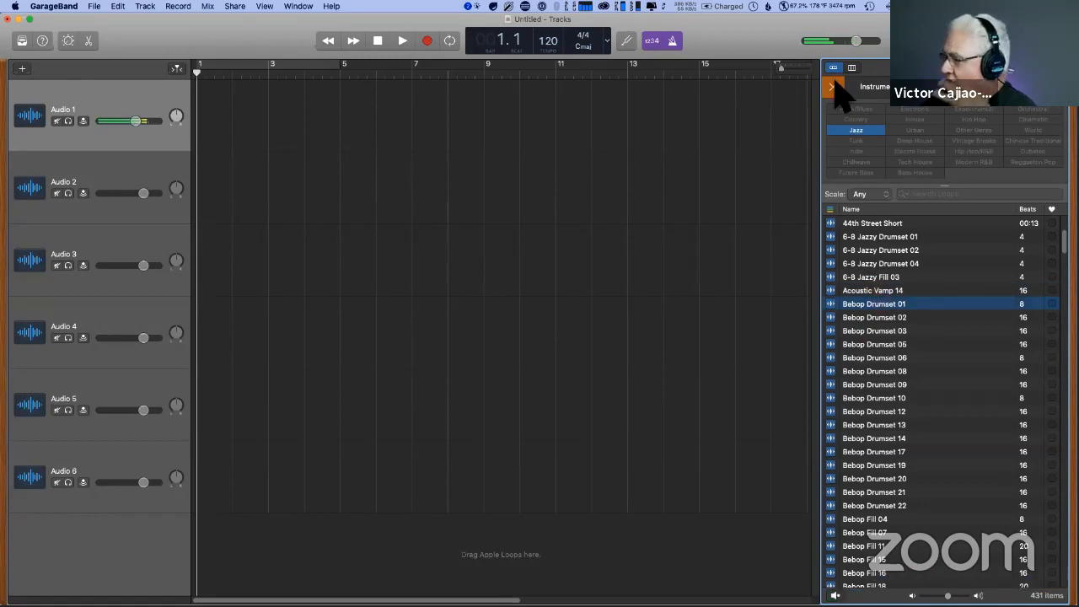
scroll(1022, 109, down, 3)
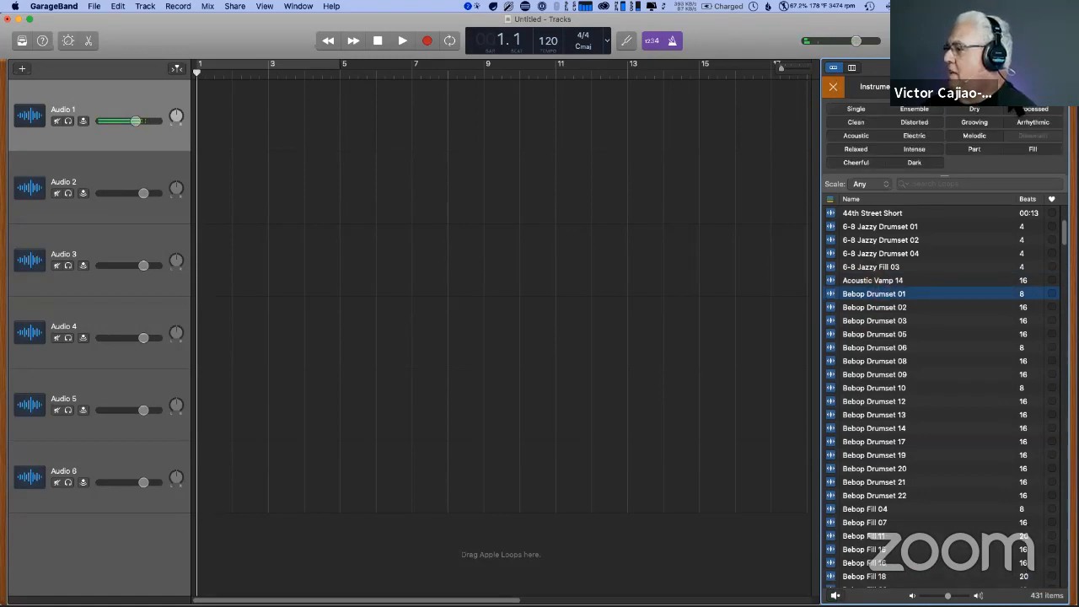
click(833, 87)
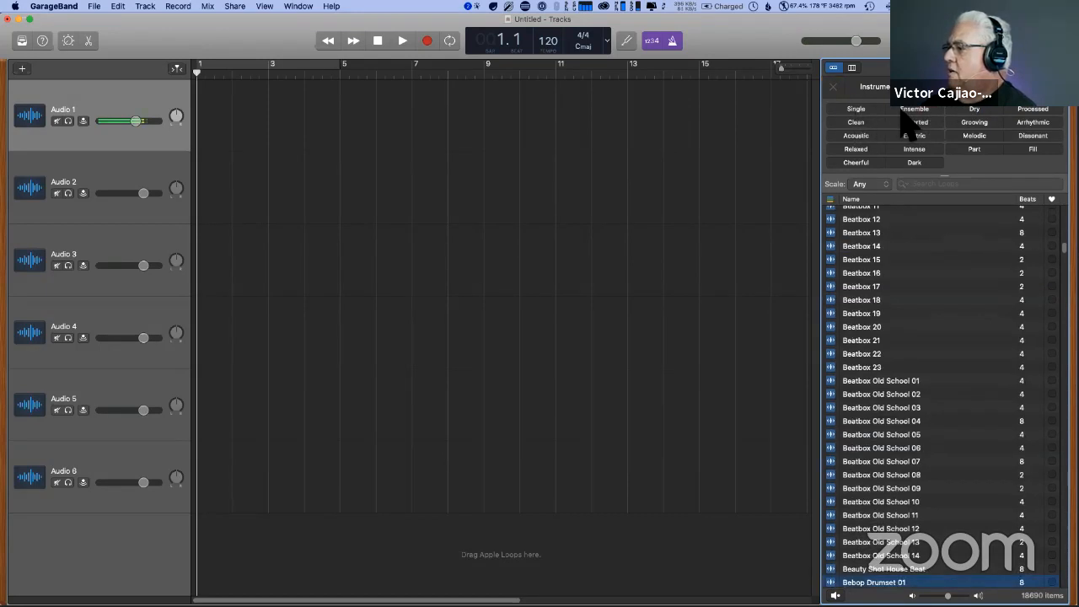
- Filter the loops by Acoustic, preview Bebop Fill 11, and reset the filter
click(857, 136)
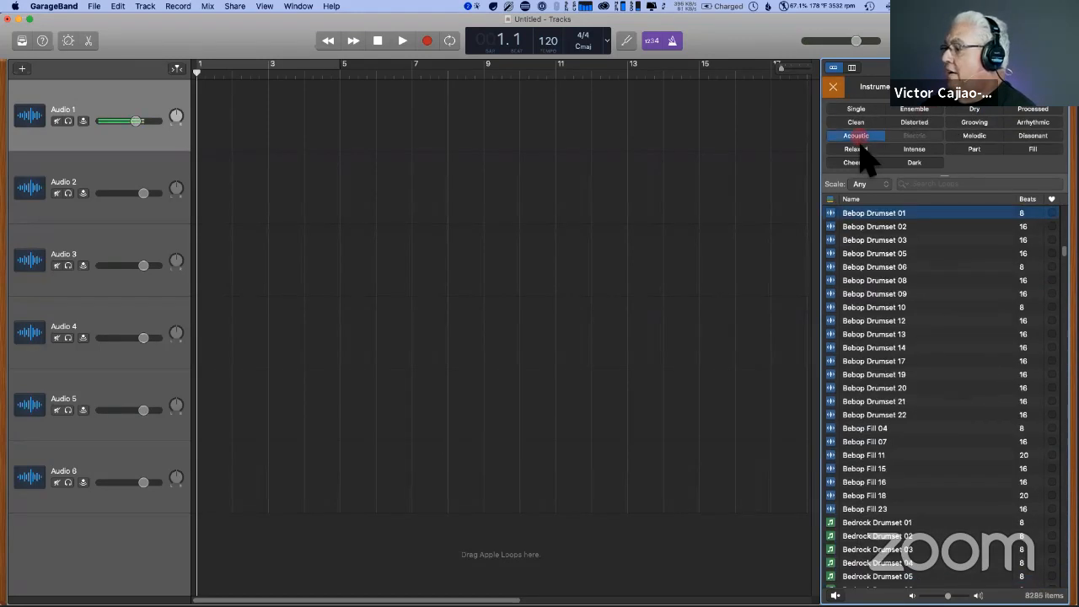
click(865, 456)
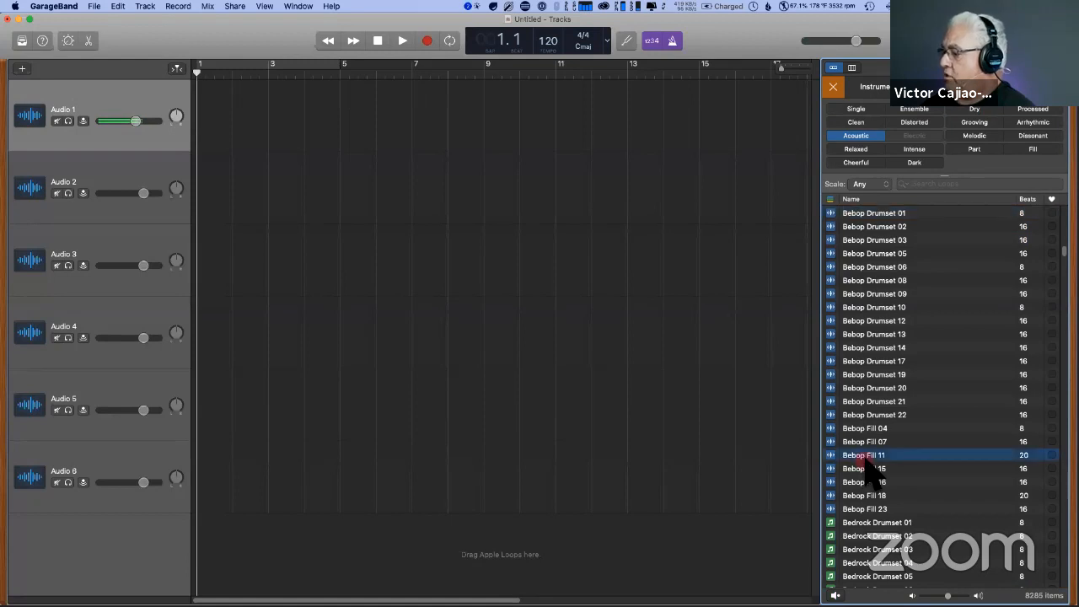
click(865, 456)
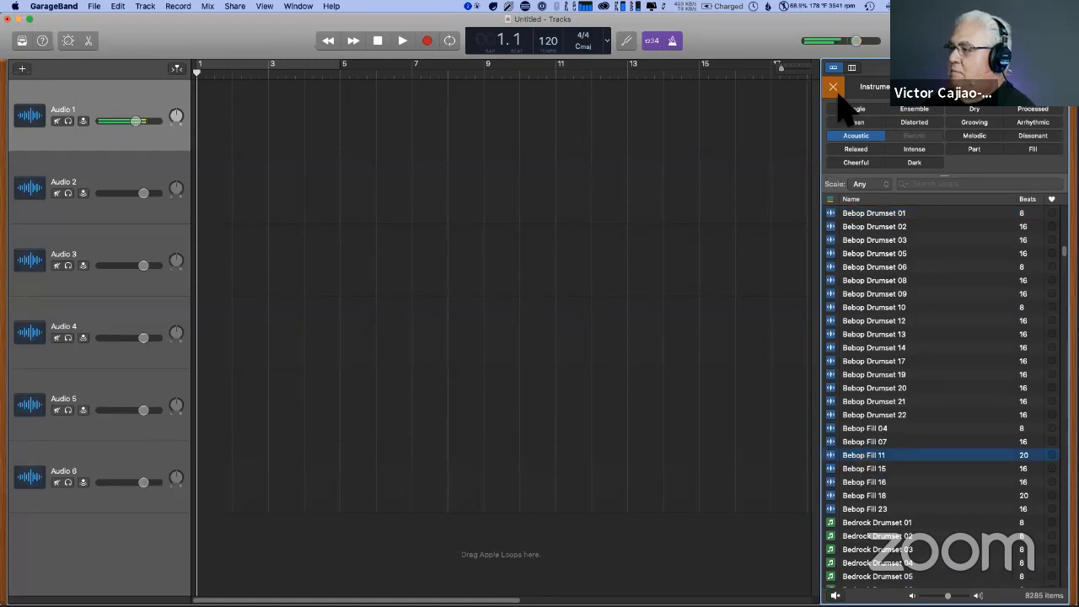
click(834, 88)
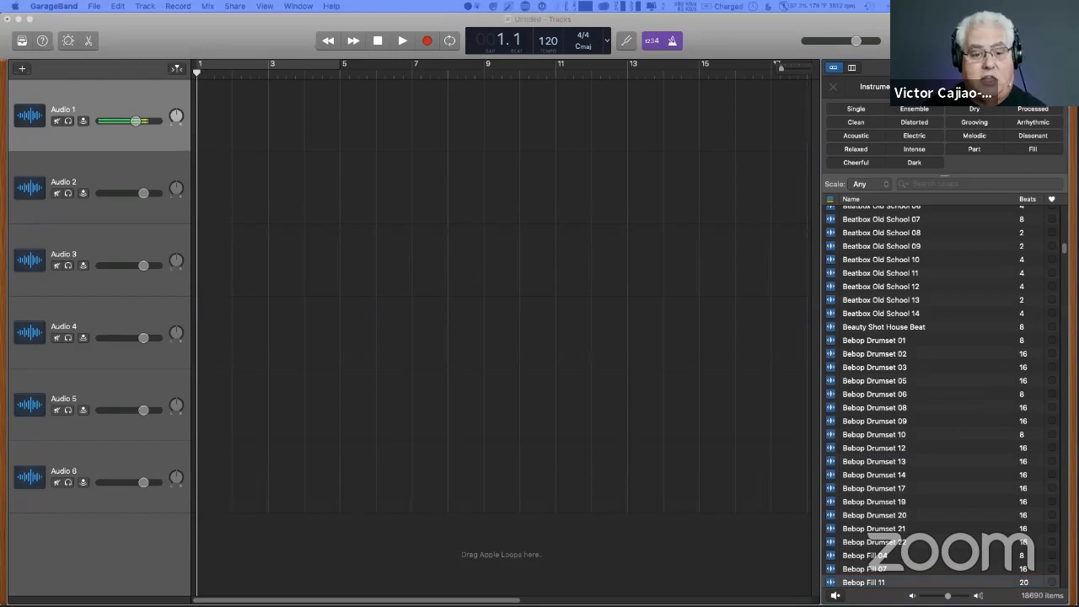
- Search the loops for "Altered State Beat" and preview Altered State Beat 01
key(super)
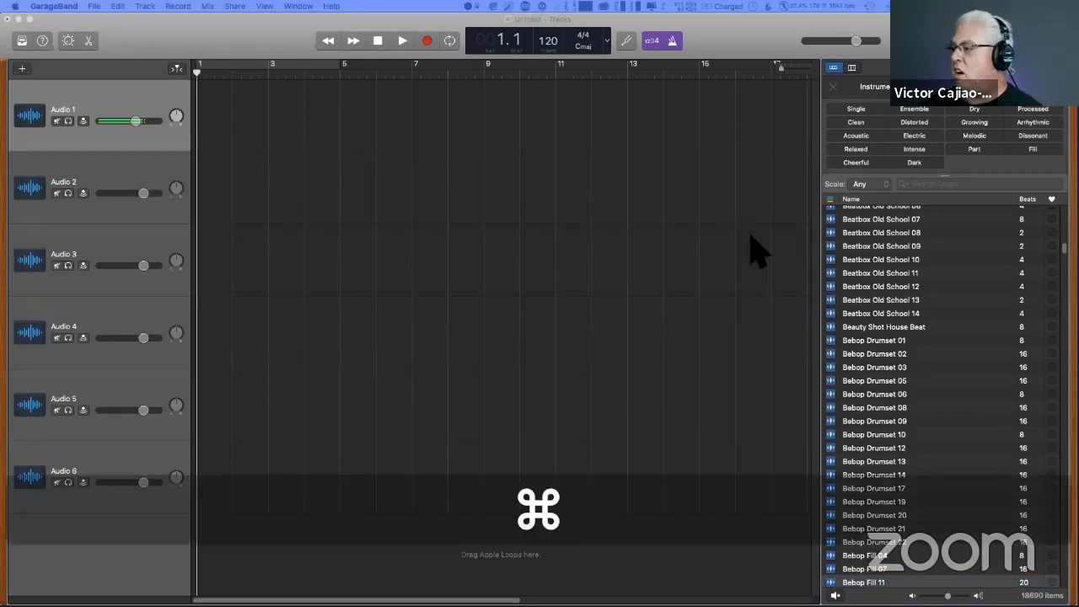
click(924, 184)
text(Altered State Beat 02)
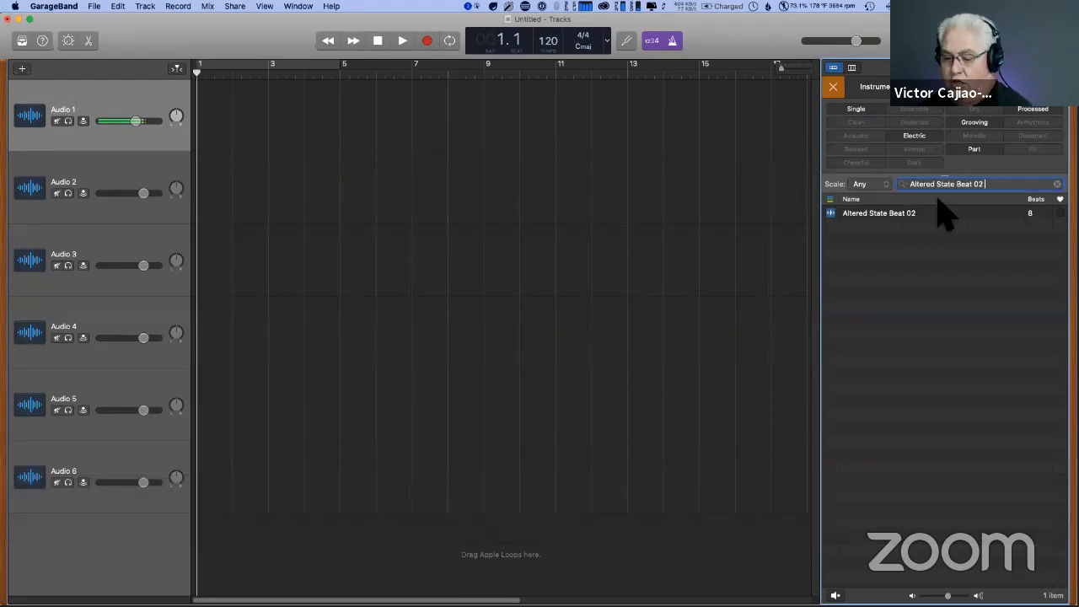
key(BackSpace)
key(BackSpace)
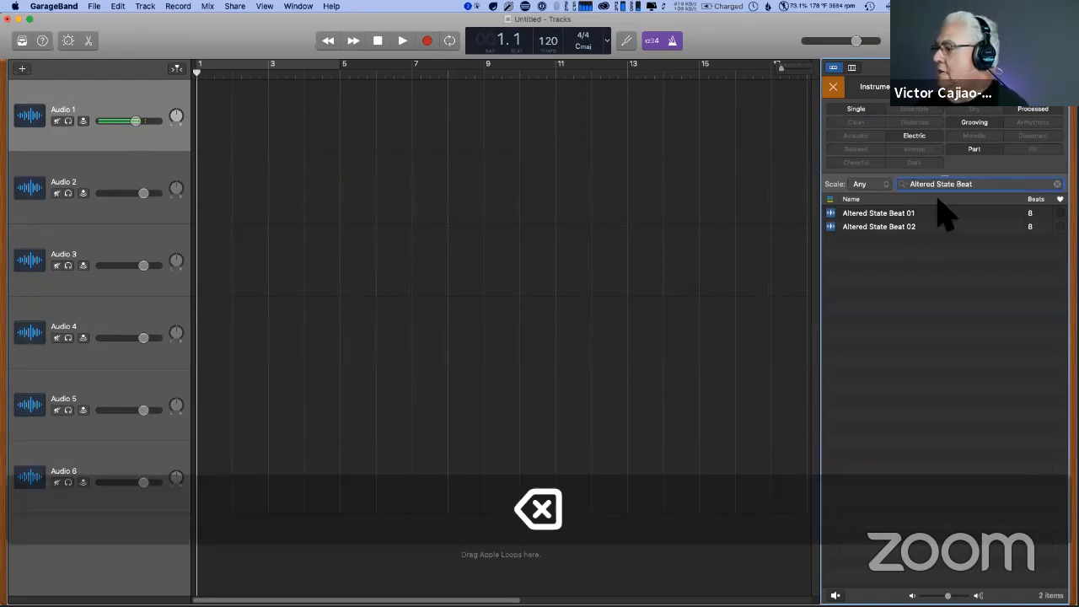
click(885, 213)
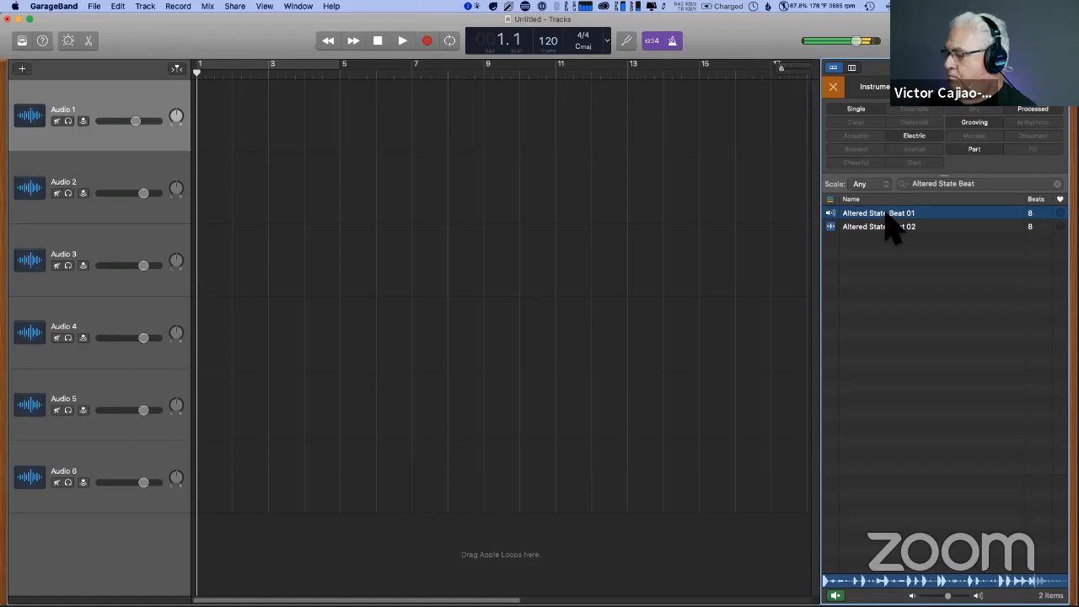
click(885, 214)
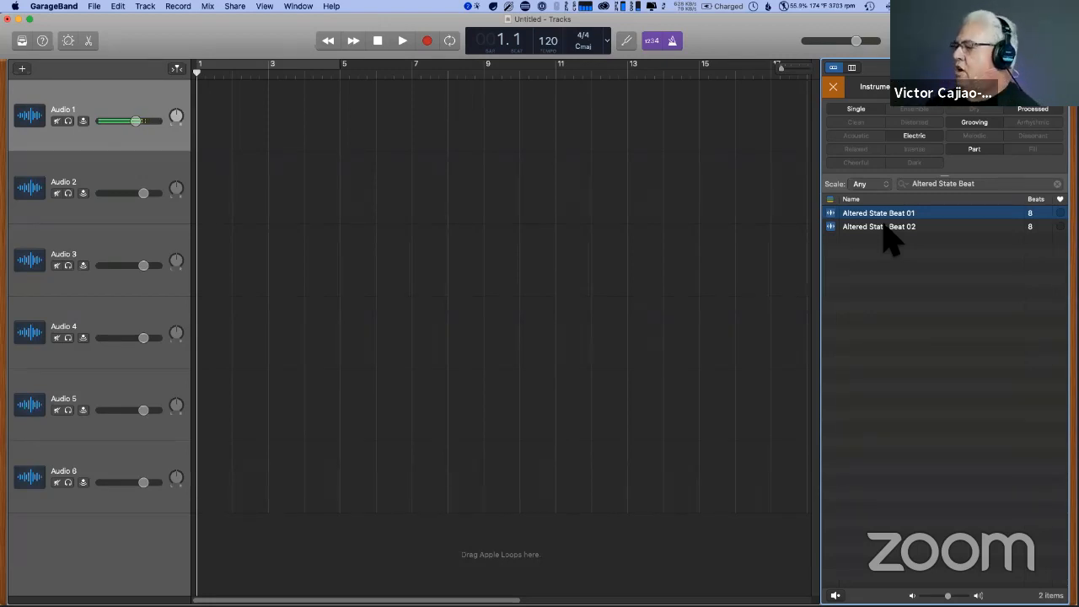
- Line up four Altered State Beat loops on the first track from bar 1, in the order 02, 02, 01, 02
drag(885, 233, 188, 97)
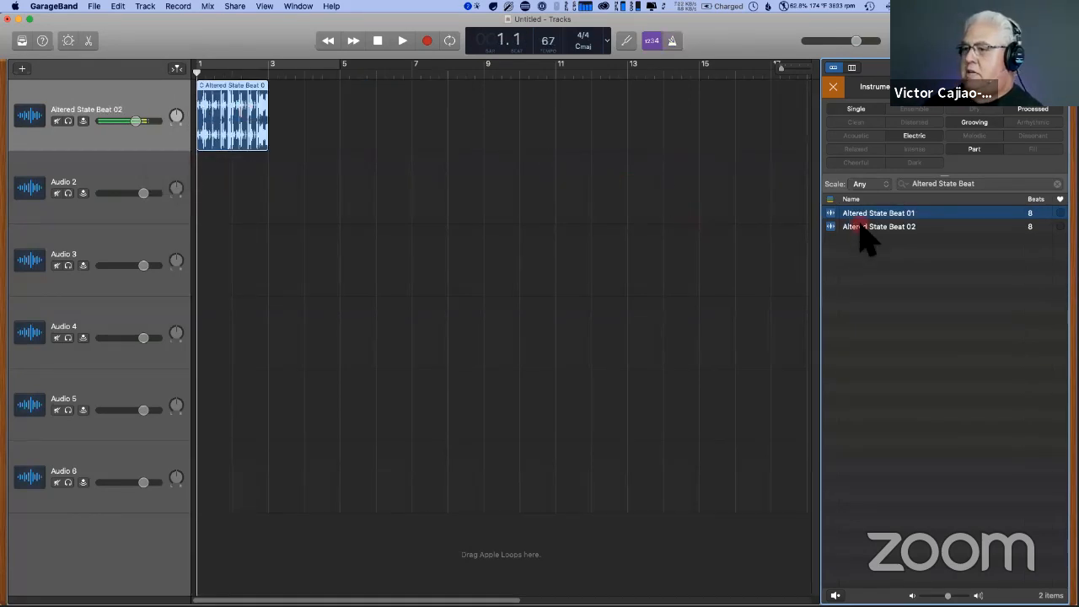
mouse_move(862, 233)
mouse_down()
mouse_move(267, 99)
mouse_move(851, 217)
mouse_up()
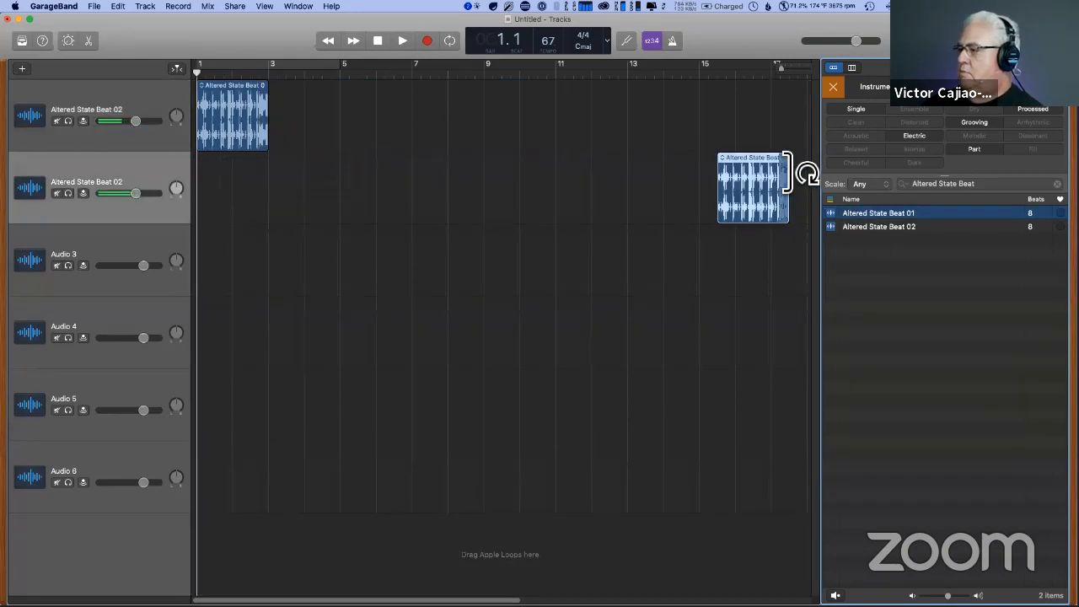
drag(777, 163, 307, 97)
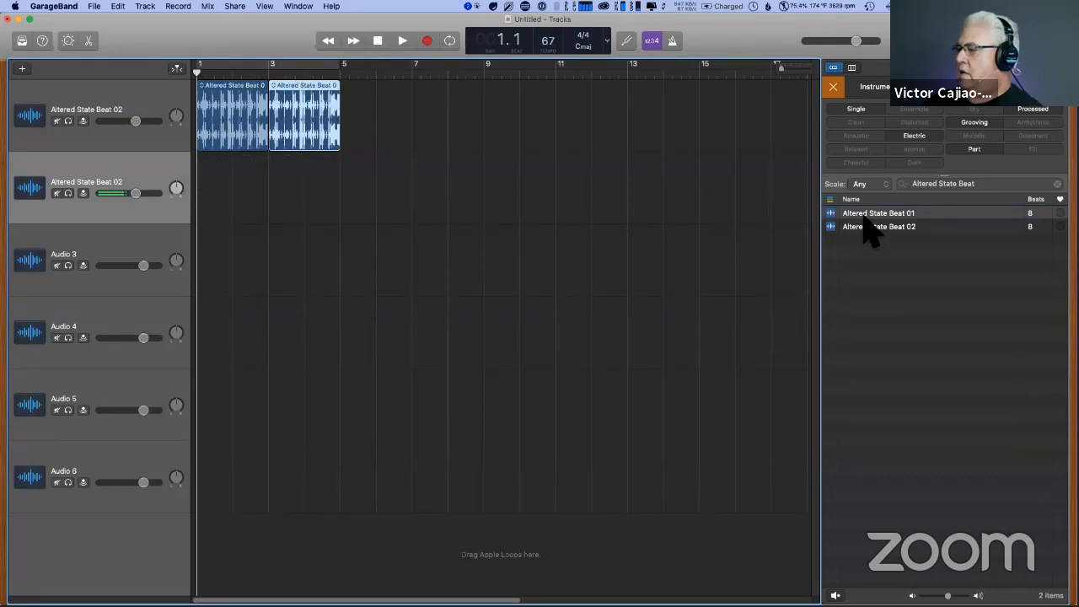
drag(867, 216, 359, 139)
drag(877, 227, 409, 126)
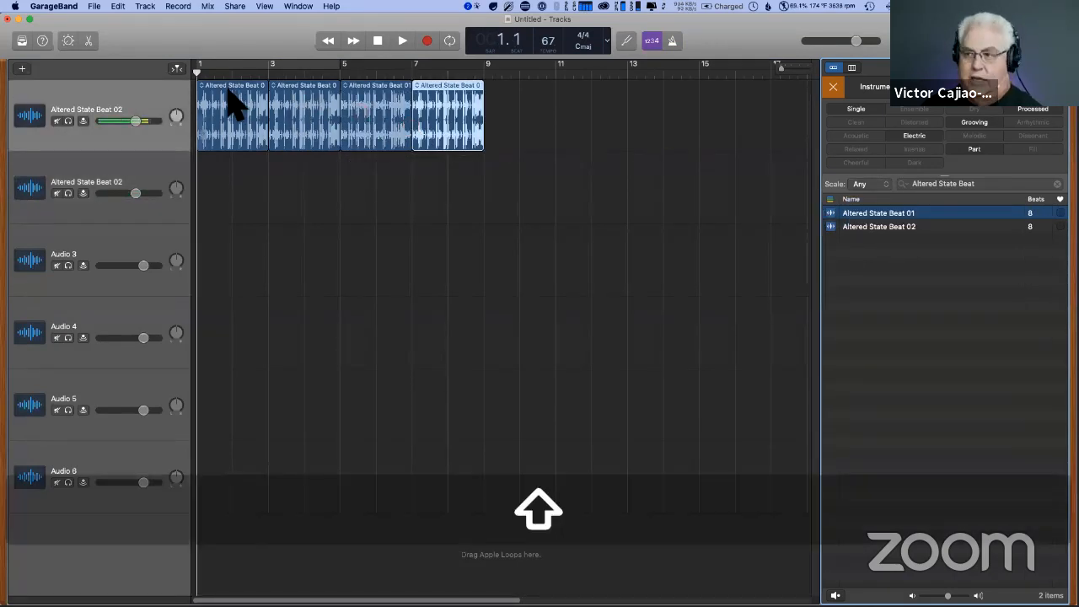
- Copy all four Altered State Beat regions and paste them twice in succession on the first track, from bar 9 to bar 25
shift+click(233, 99)
shift+click(381, 105)
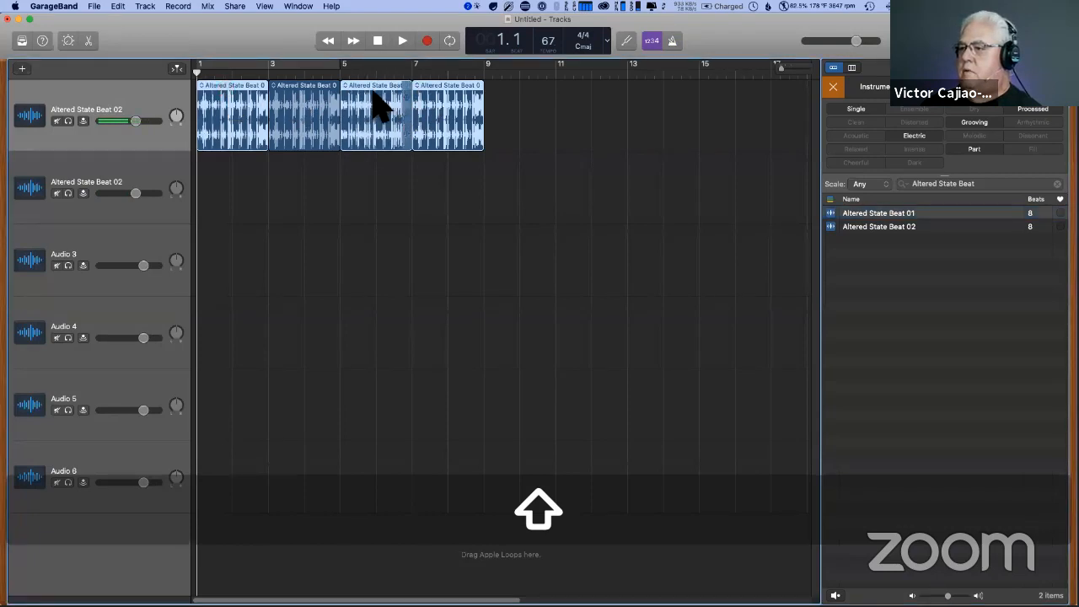
shift+click(280, 91)
key(cmd+c)
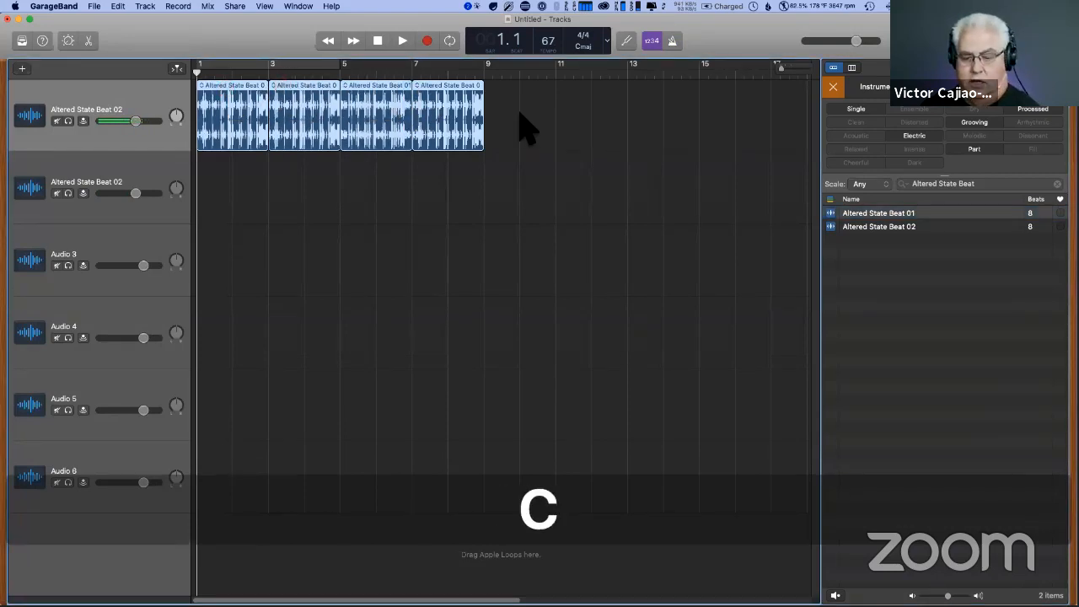
click(489, 75)
key(cmd+v)
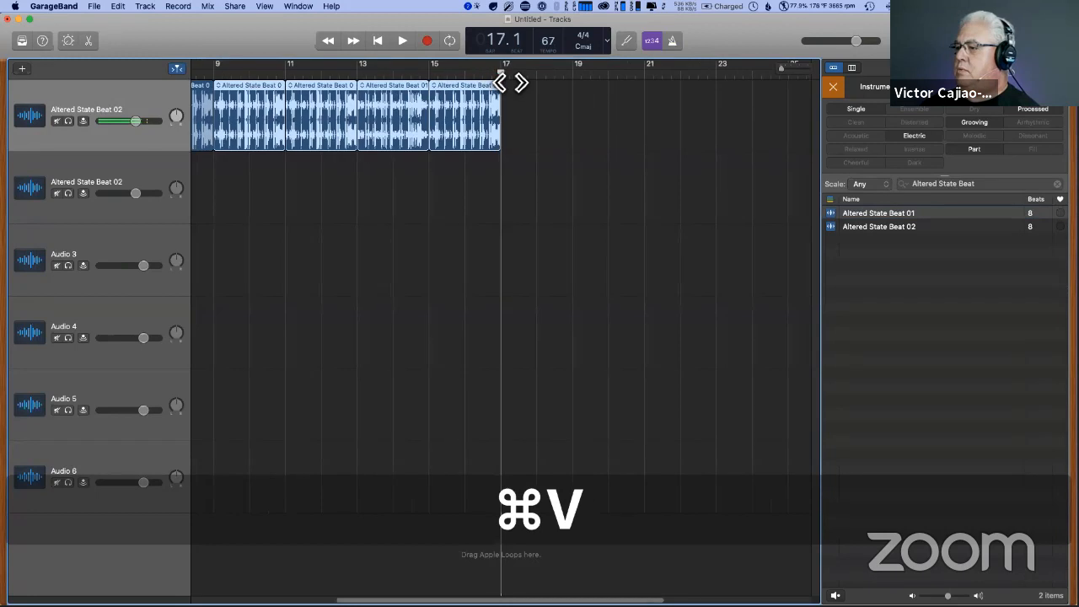
key(cmd+v)
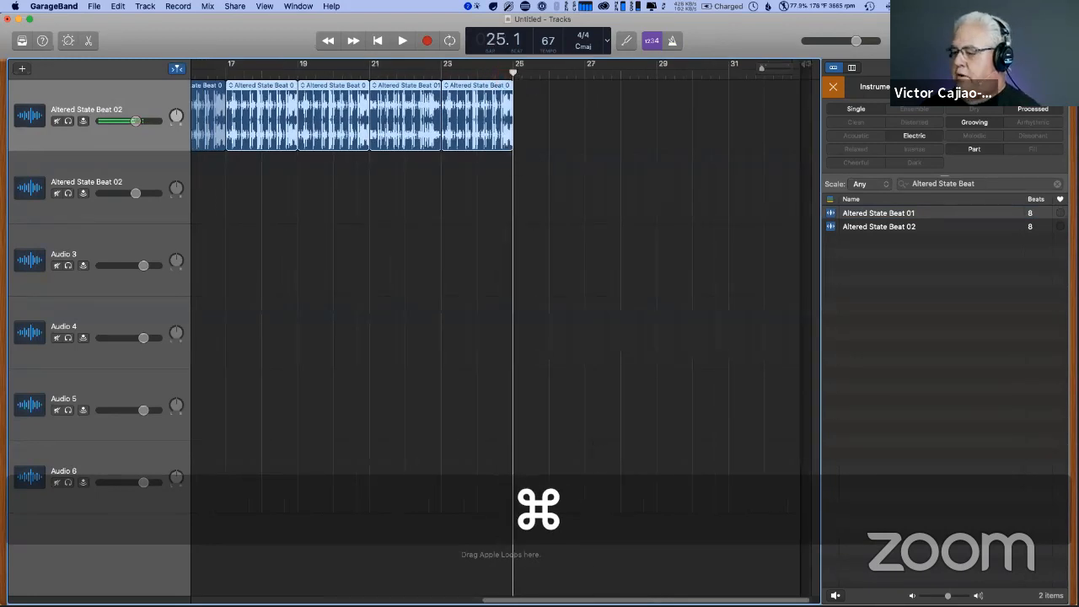
- Play back the assembled beat track from about bar 2 and stop it after a short listen
drag(583, 599, 302, 598)
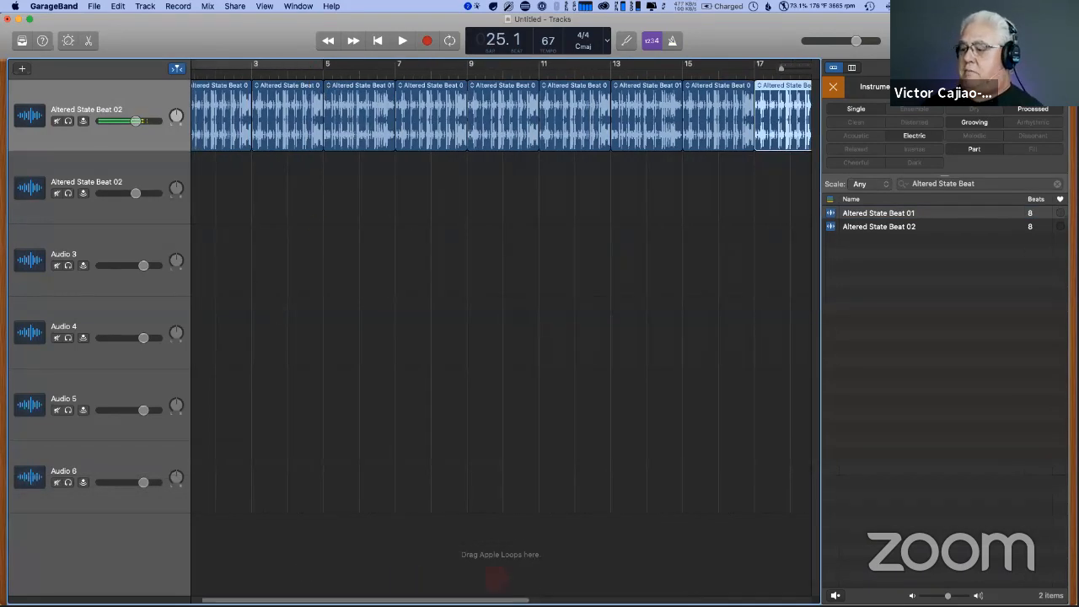
drag(499, 599, 490, 599)
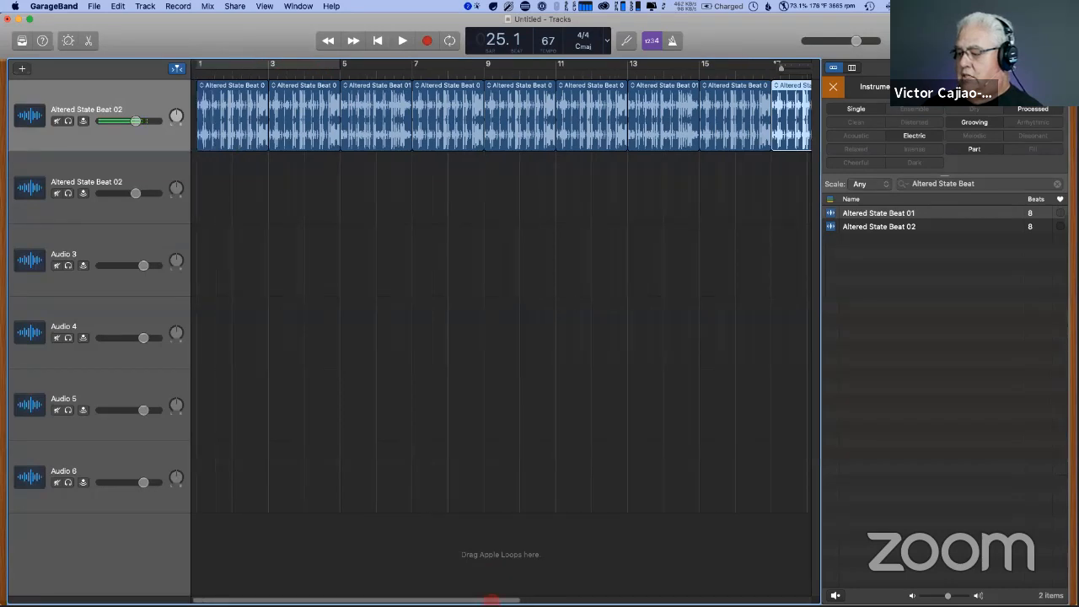
click(244, 74)
key(space)
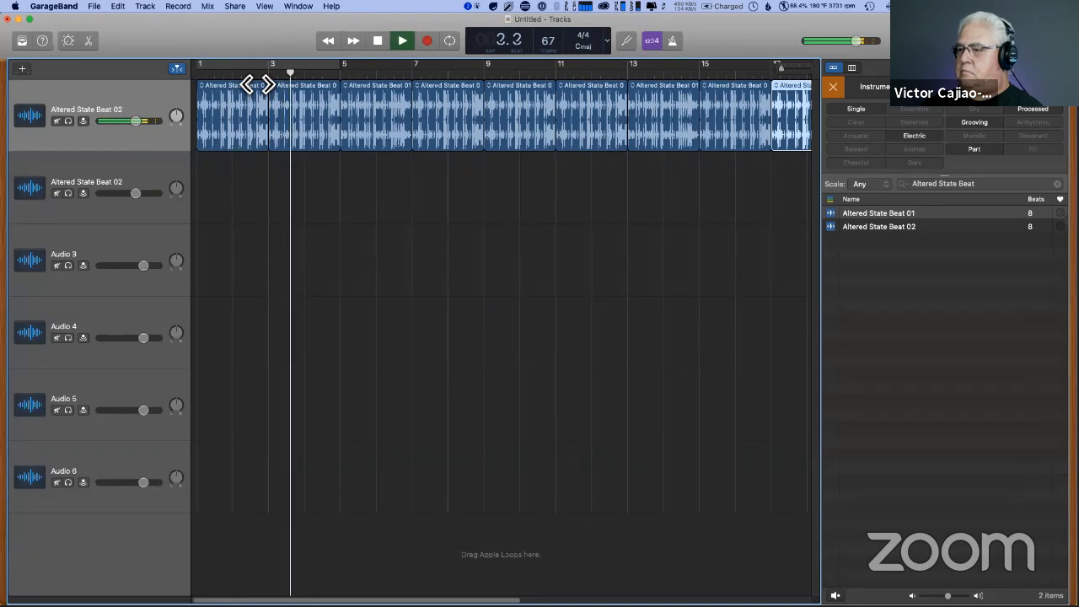
key(space)
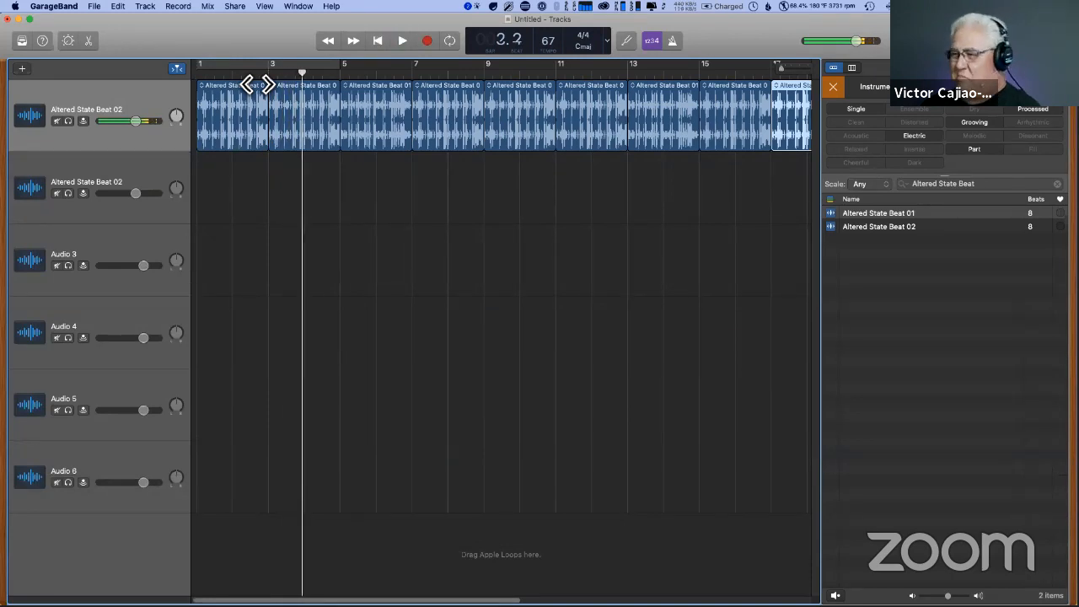
key(space)
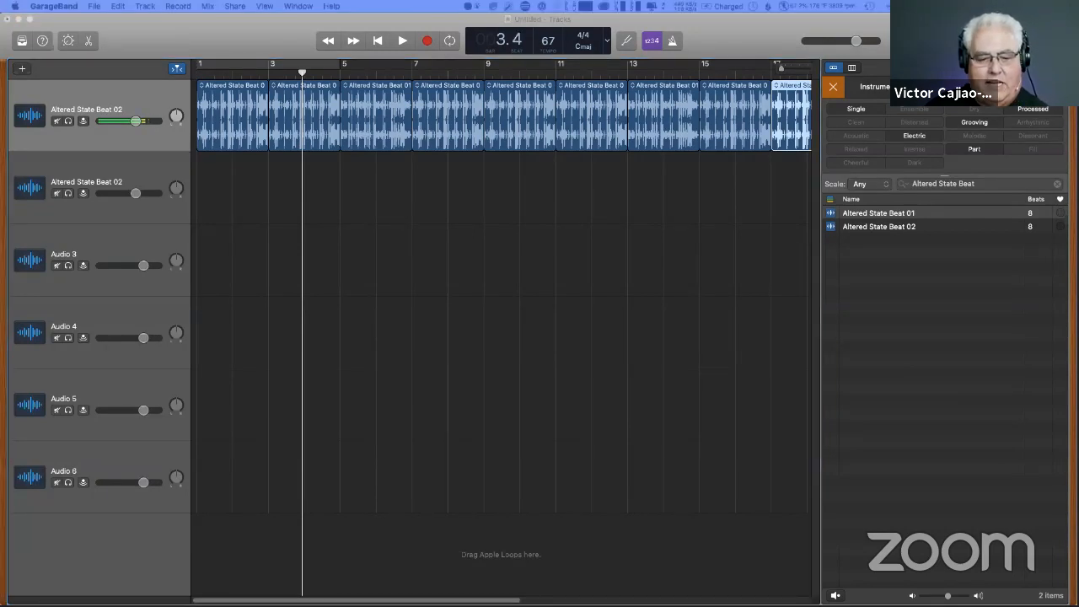
- Replace the loop search with "deep impact" and preview Deep Impact Kick Beat
key(super+c)
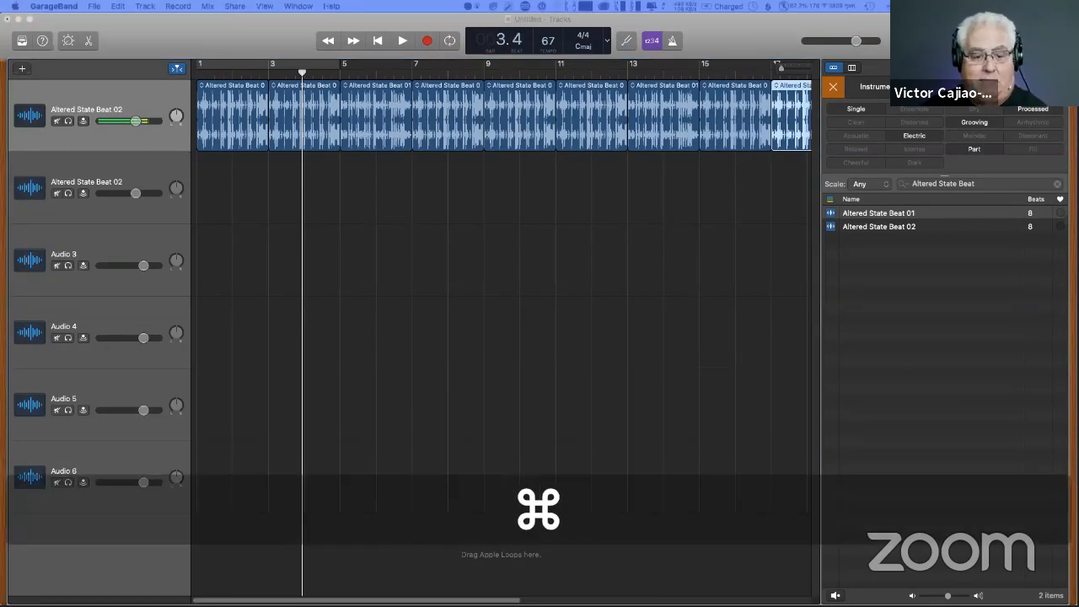
click(1056, 184)
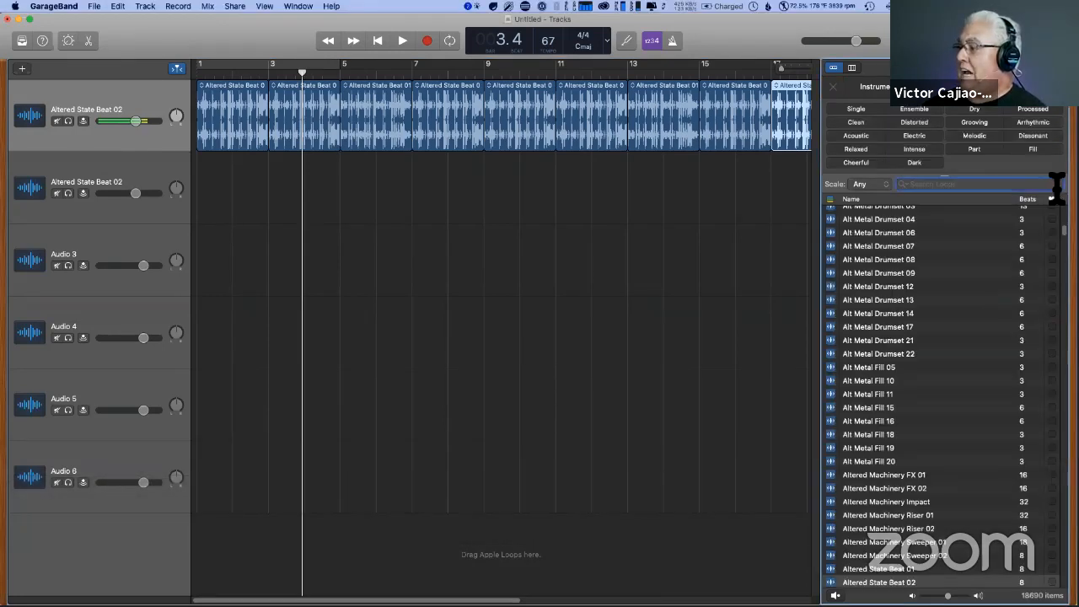
key(super+v)
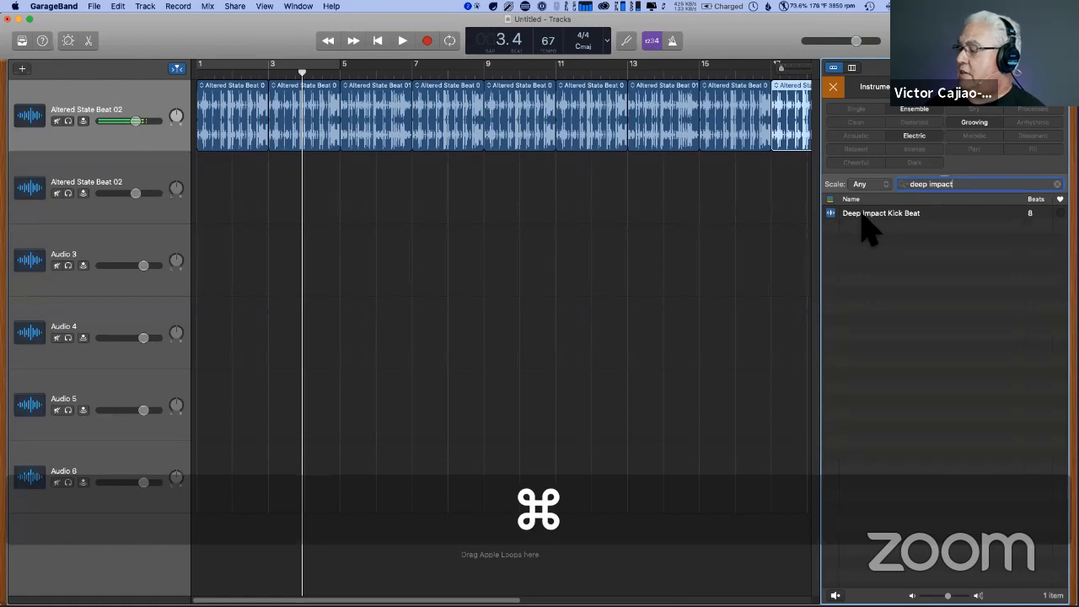
click(861, 221)
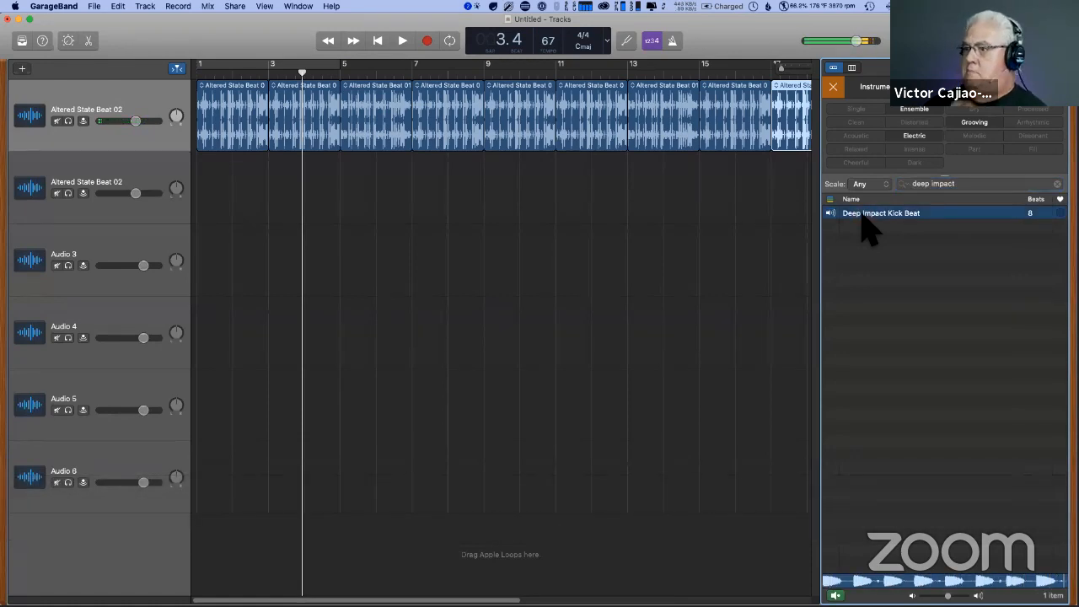
click(861, 214)
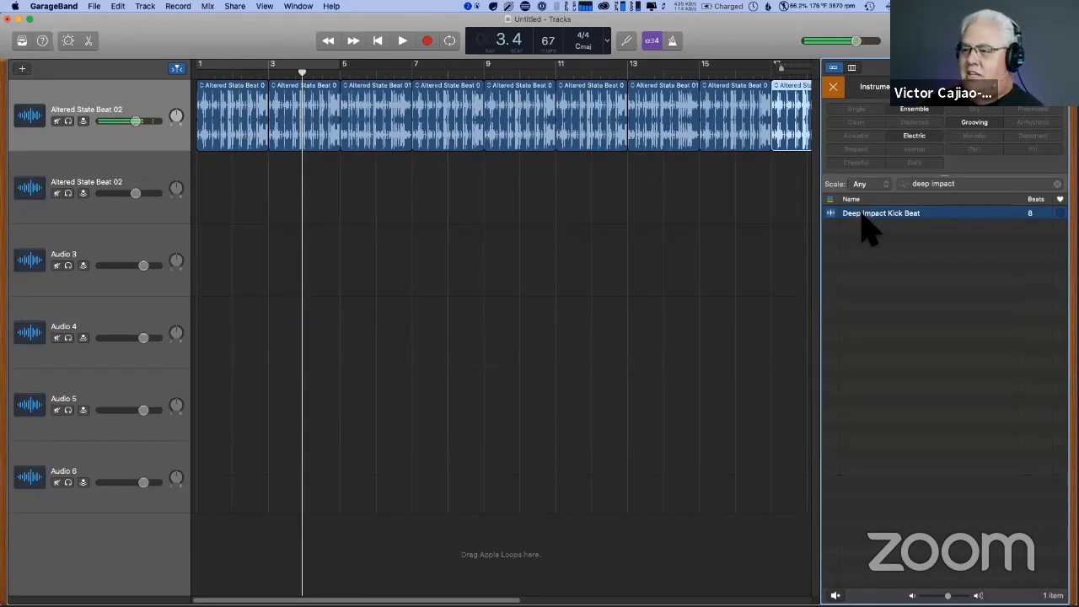
- Place Deep Impact Kick Beat at bar 1 of the second track and loop it out to about bar 26
drag(861, 221, 193, 188)
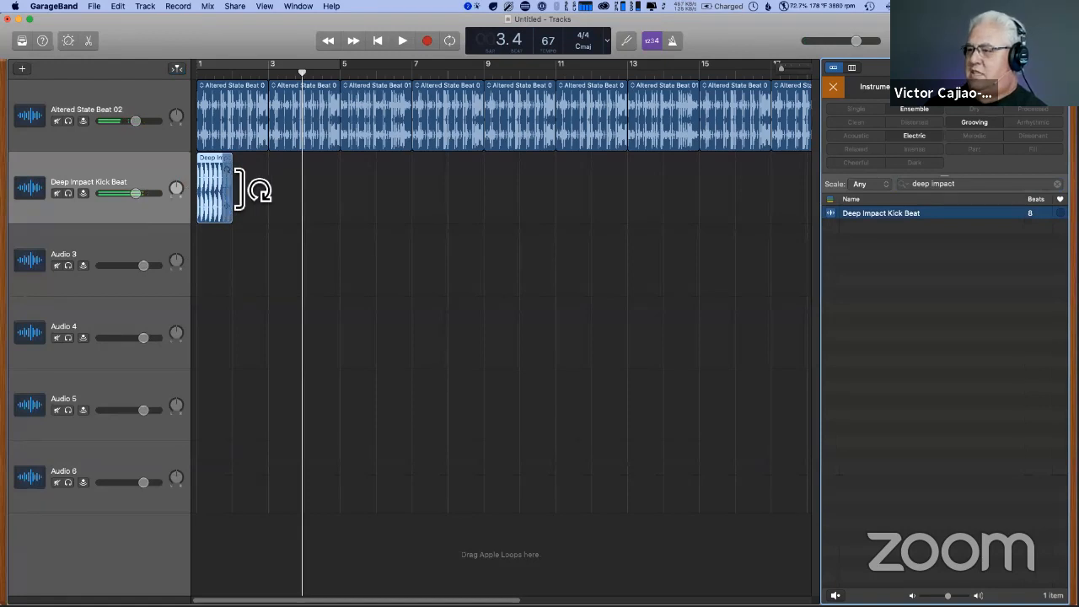
drag(241, 186, 776, 196)
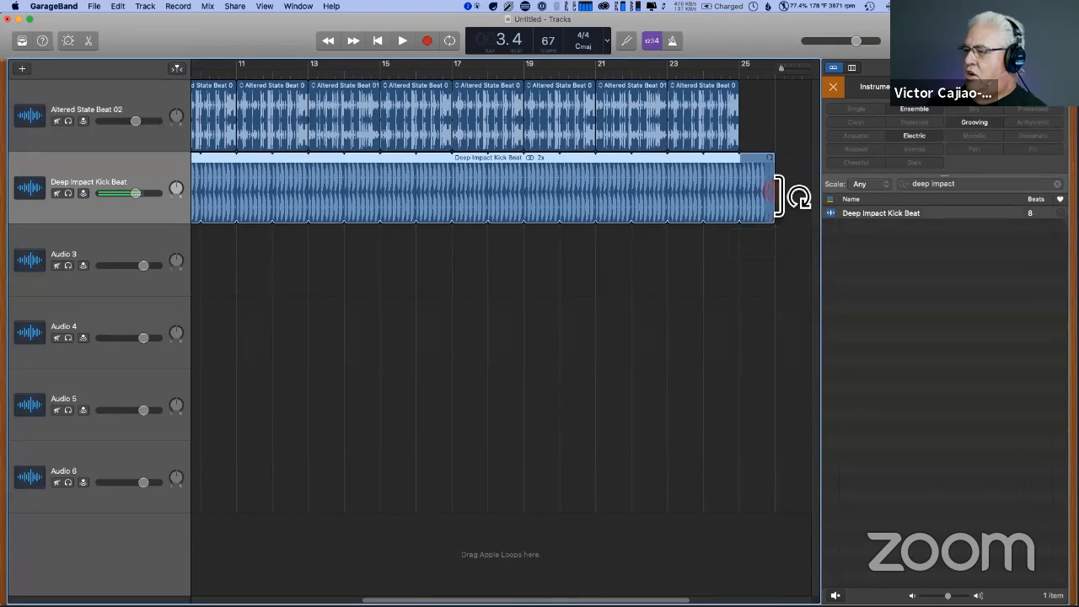
- Return the playhead to the start of the project for playback of both tracks
drag(562, 599, 561, 599)
key(Return)
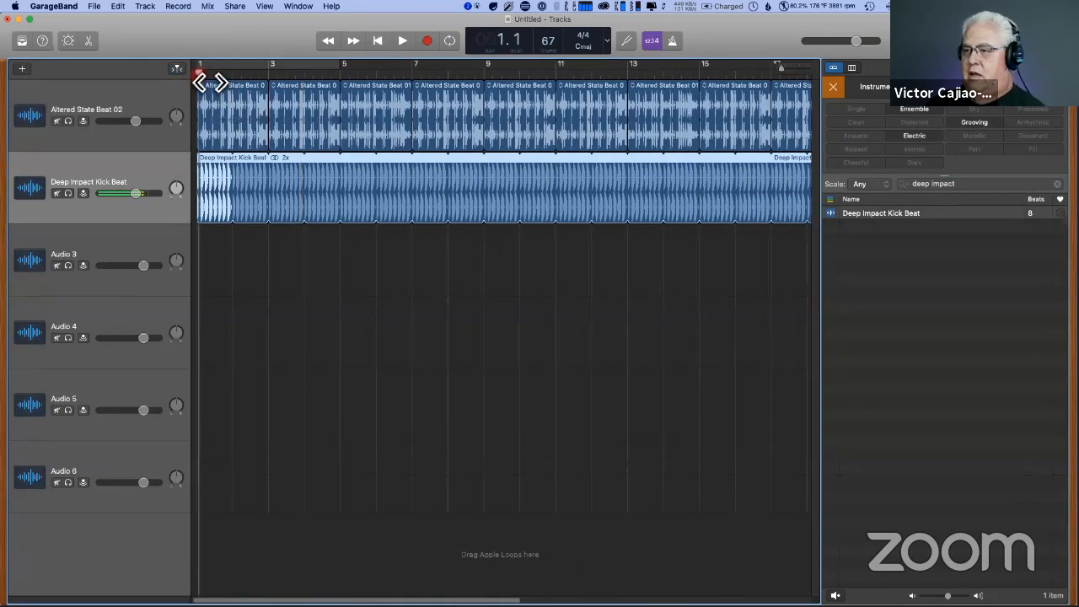
key(space)
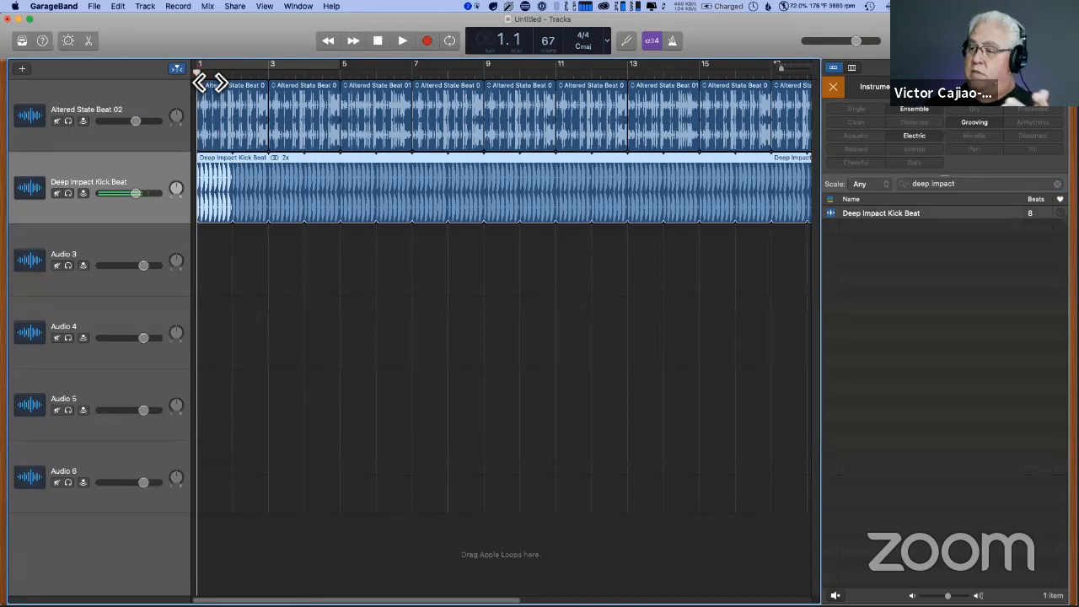
- Play back the two layered beat tracks from the start of the project and stop after about a bar
key(space)
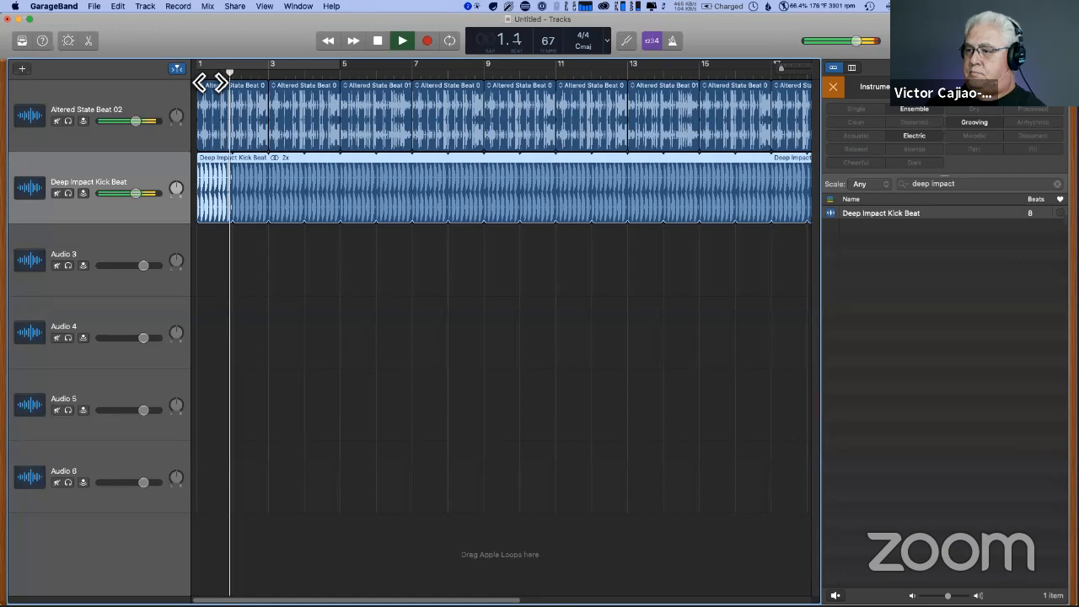
key(space)
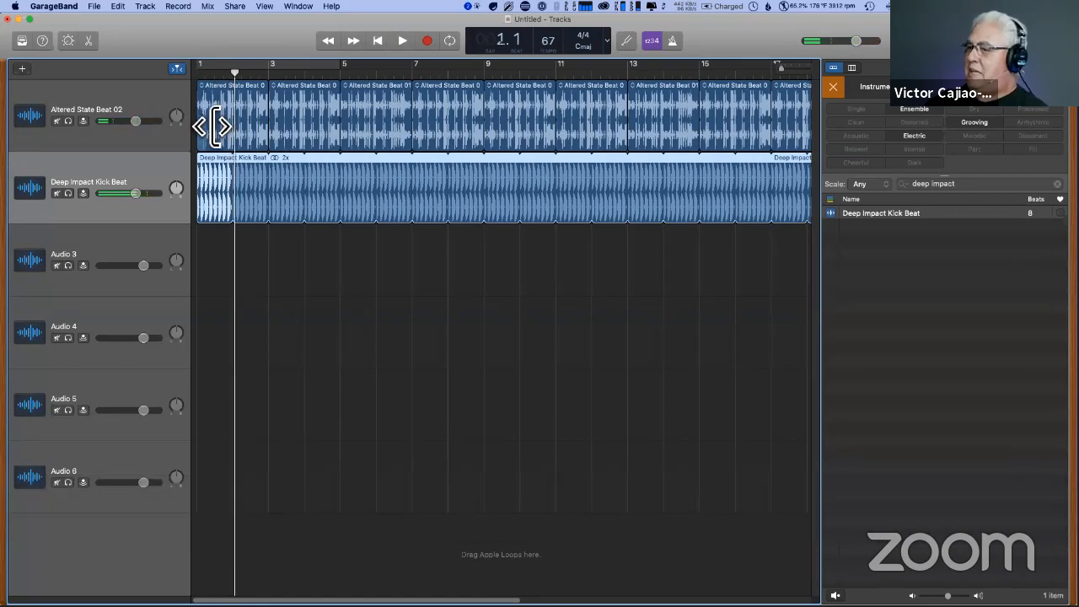
- Remove the first Altered State Beat region so that the beat track starts at bar 3
drag(215, 127, 270, 128)
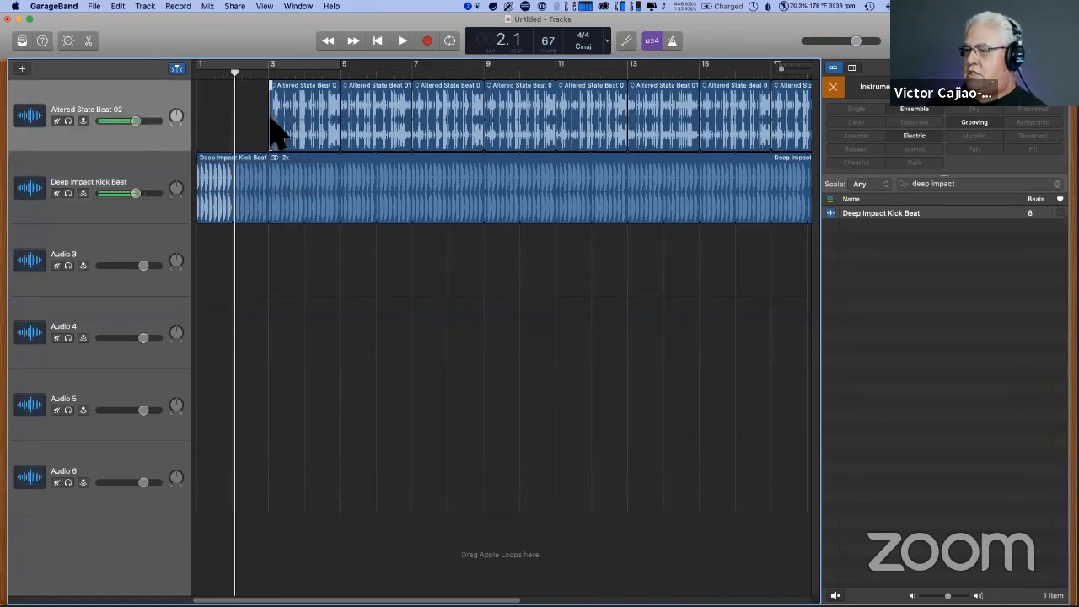
key(BackSpace)
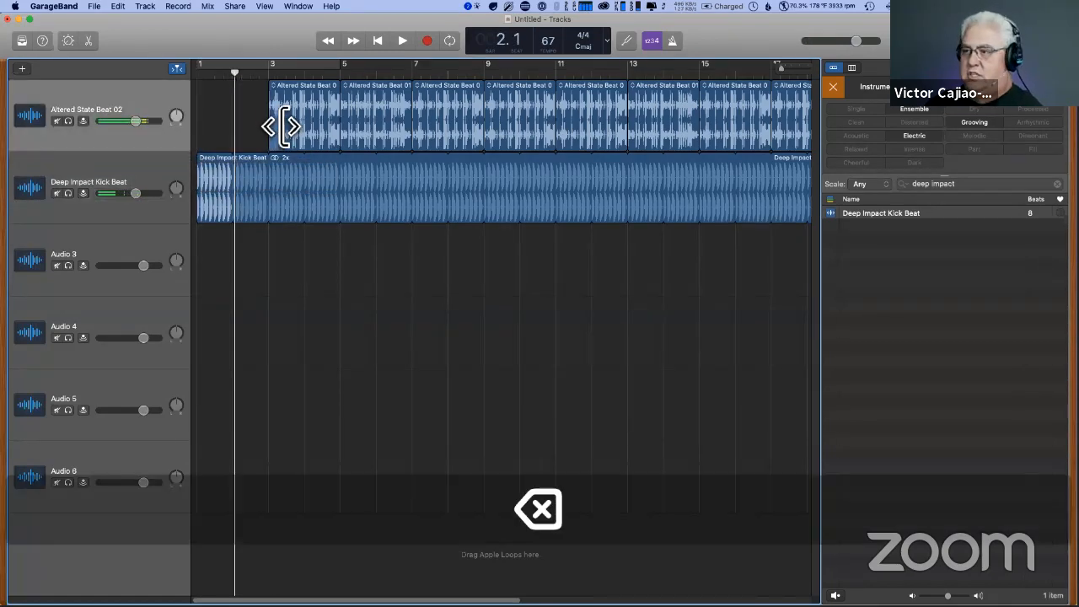
click(279, 76)
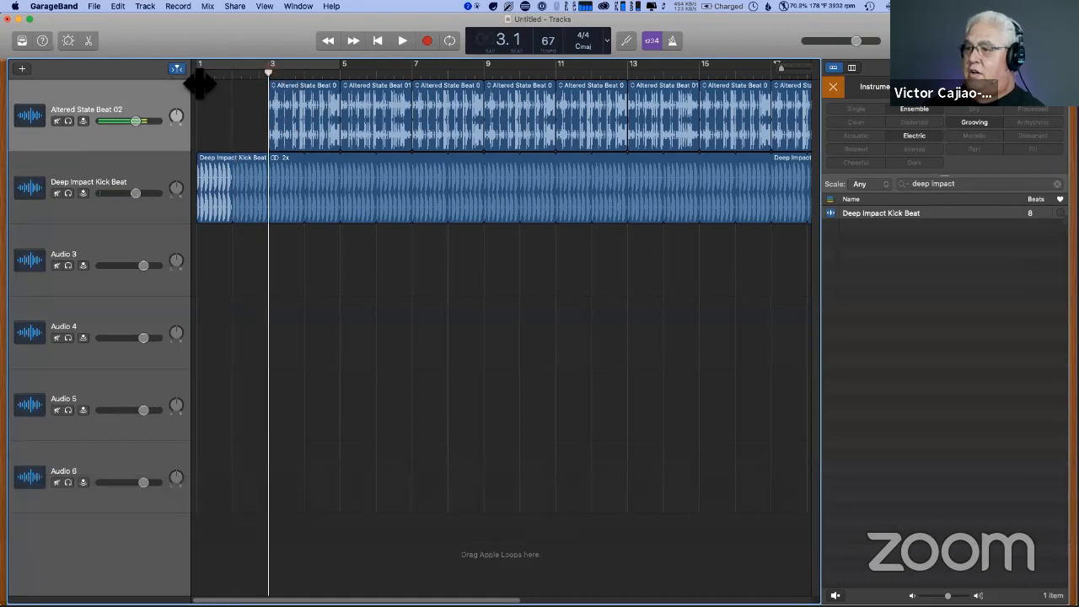
- Play back the arrangement from bar 1 through the Altered State Beat entry at bar 3 and stop it
key(Return)
key(space)
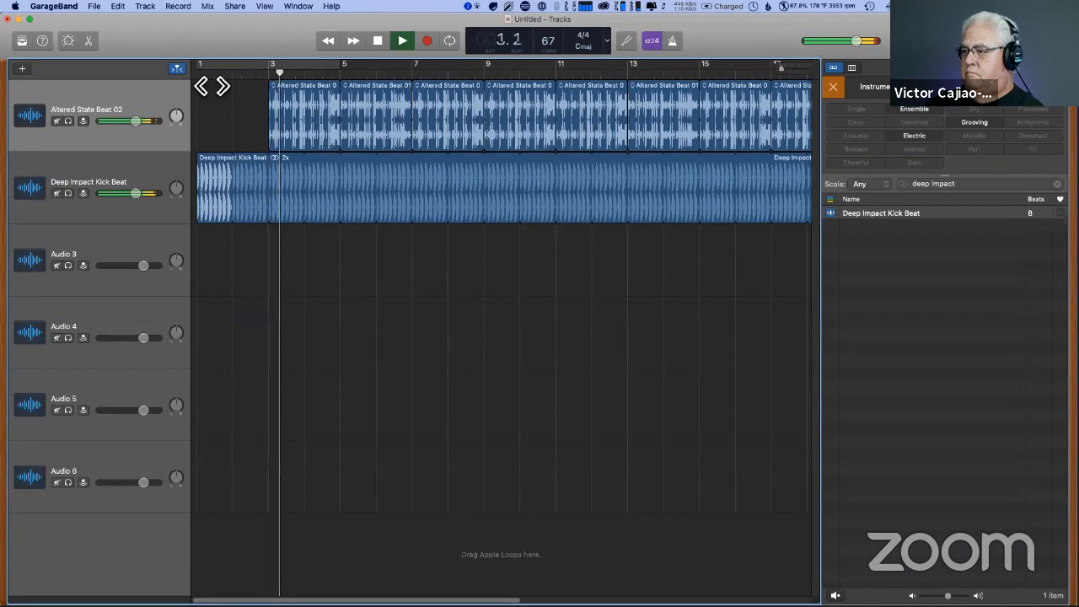
key(space)
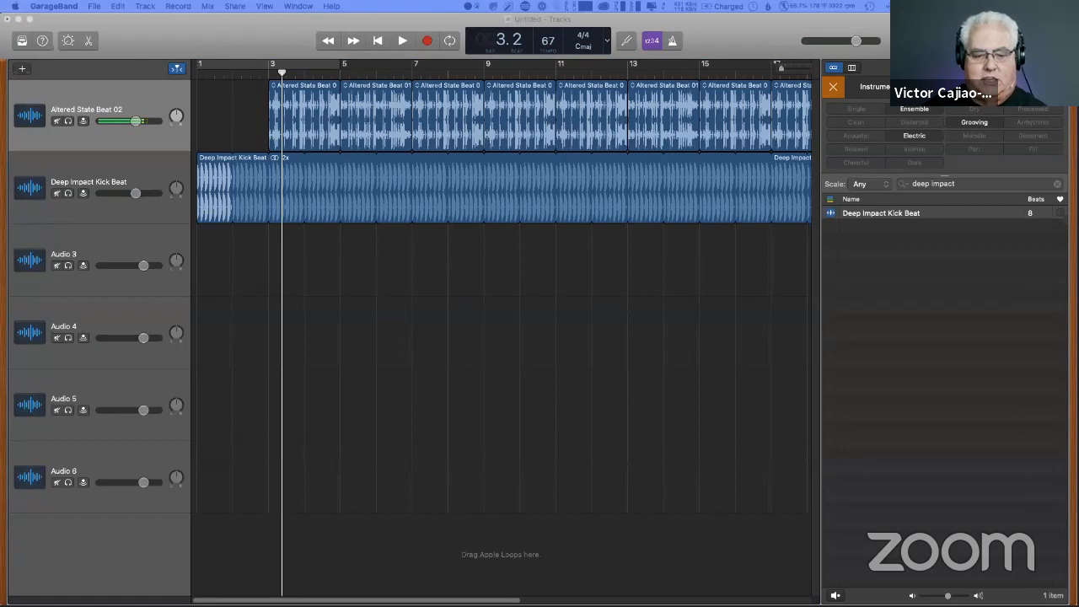
- Replace the loop search with the copied name "Deep Progression Bass"
key(super)
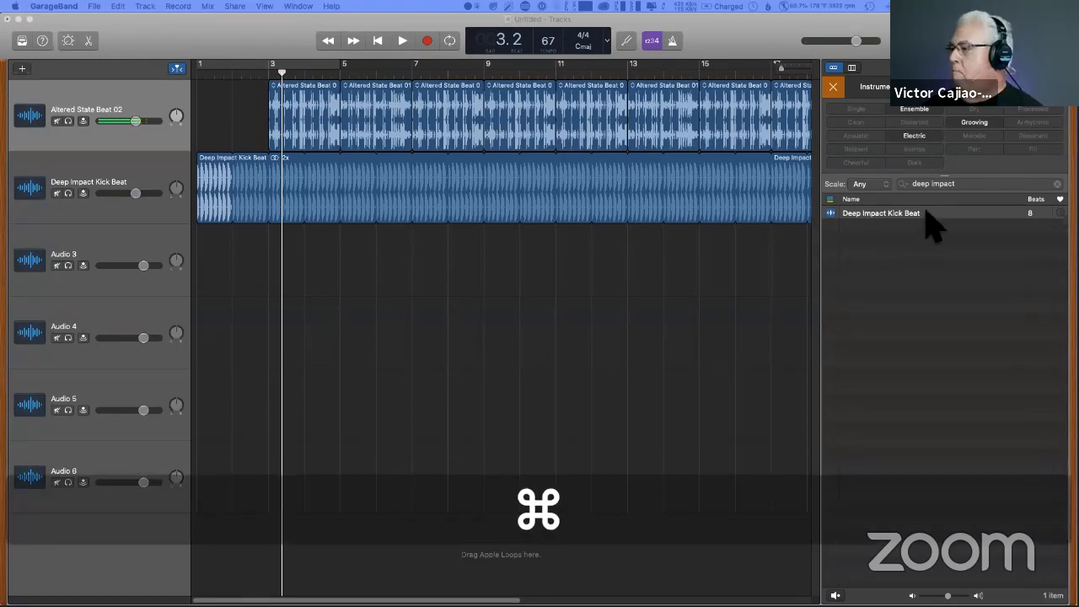
click(1055, 184)
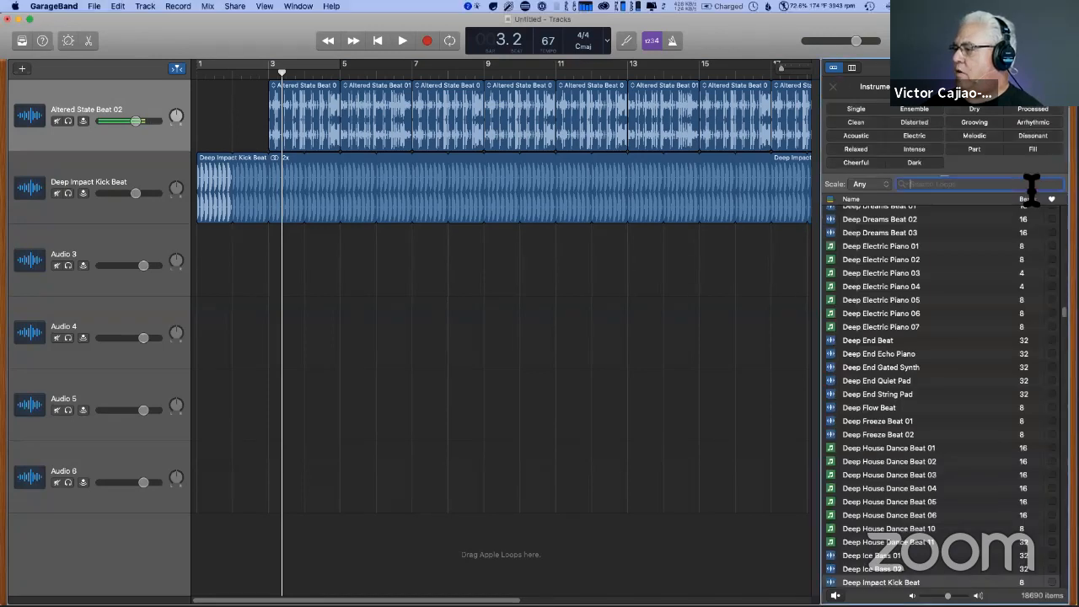
text(Deep Progression Bass)
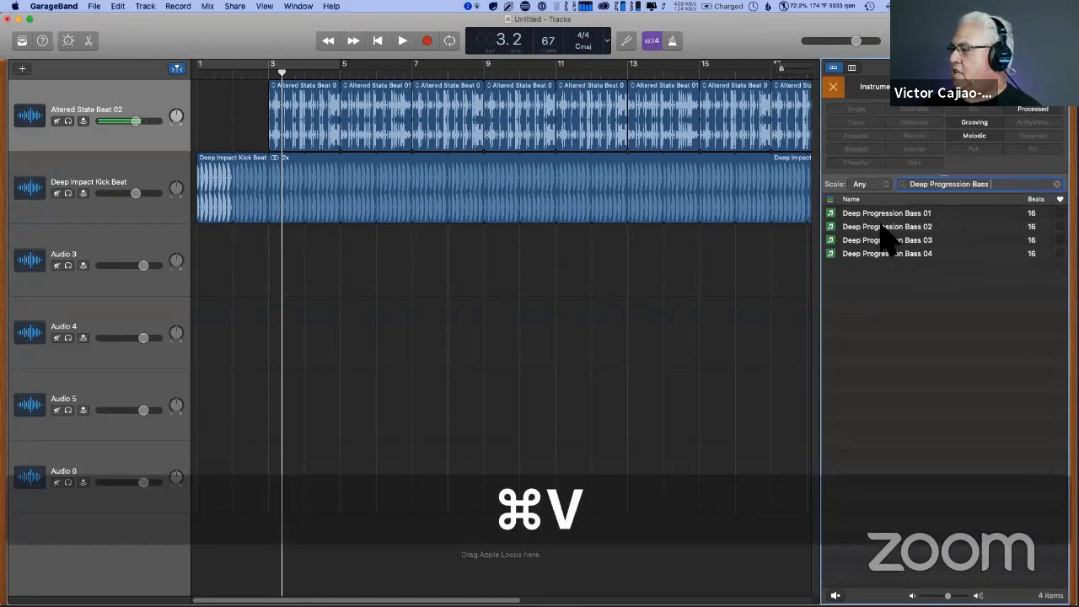
- Preview Deep Progression Bass 02 and 01, and place Deep Progression Bass 01 at bar 3 of the third track
click(883, 226)
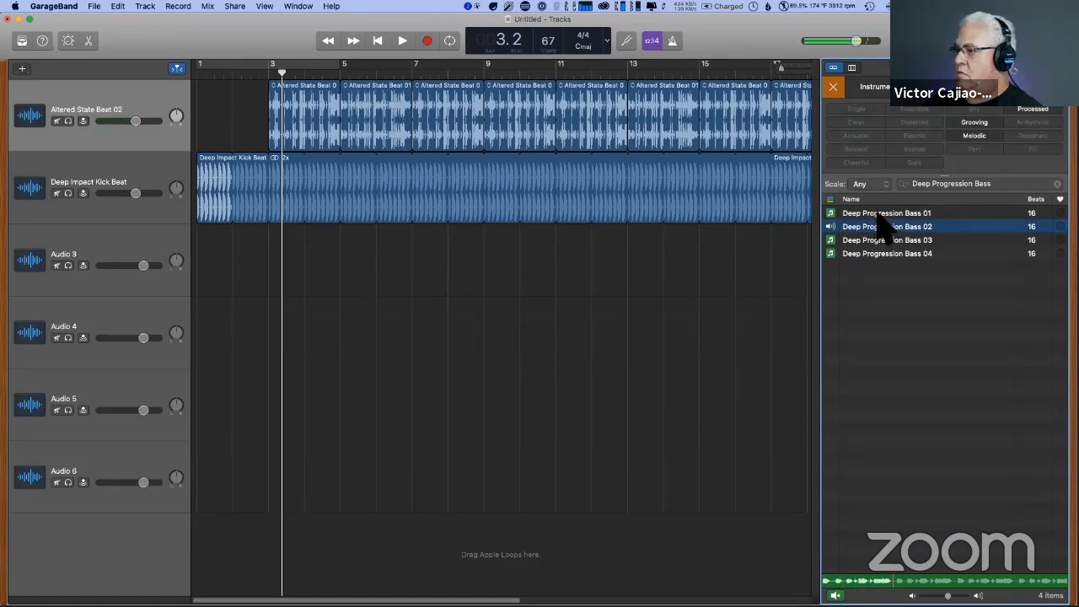
click(876, 213)
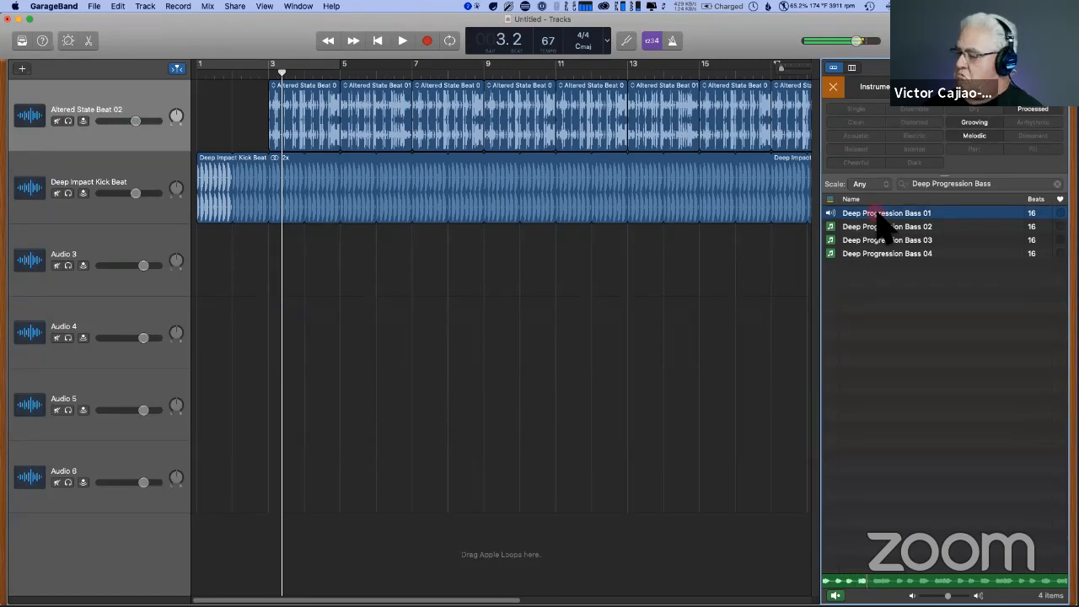
drag(882, 221, 278, 253)
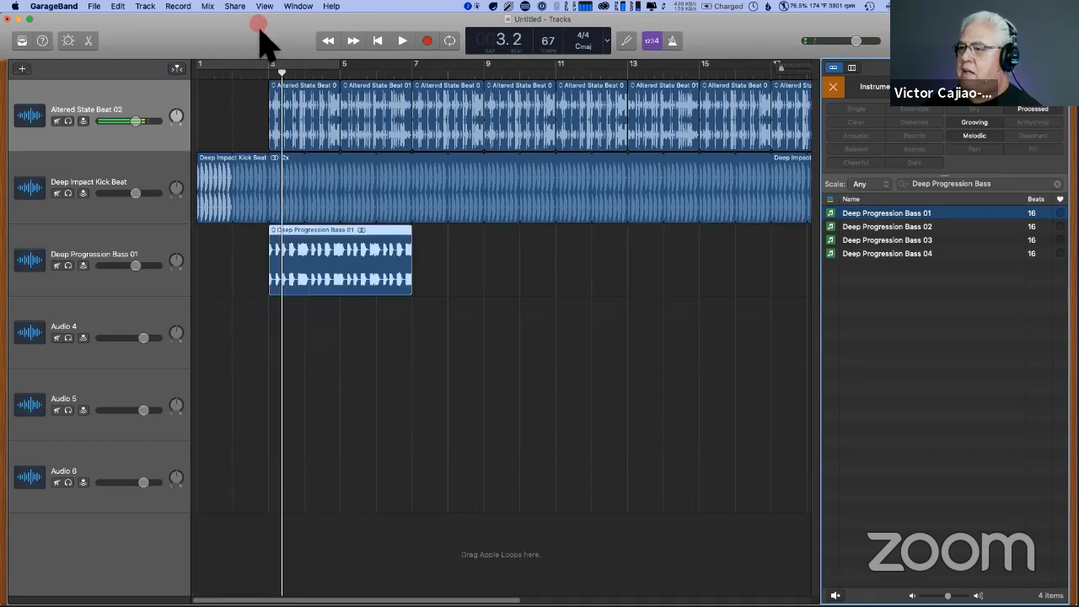
- Set the project tempo to 131 and play back the three tracks from about bar 2 to bar 5
drag(260, 32, 261, 87)
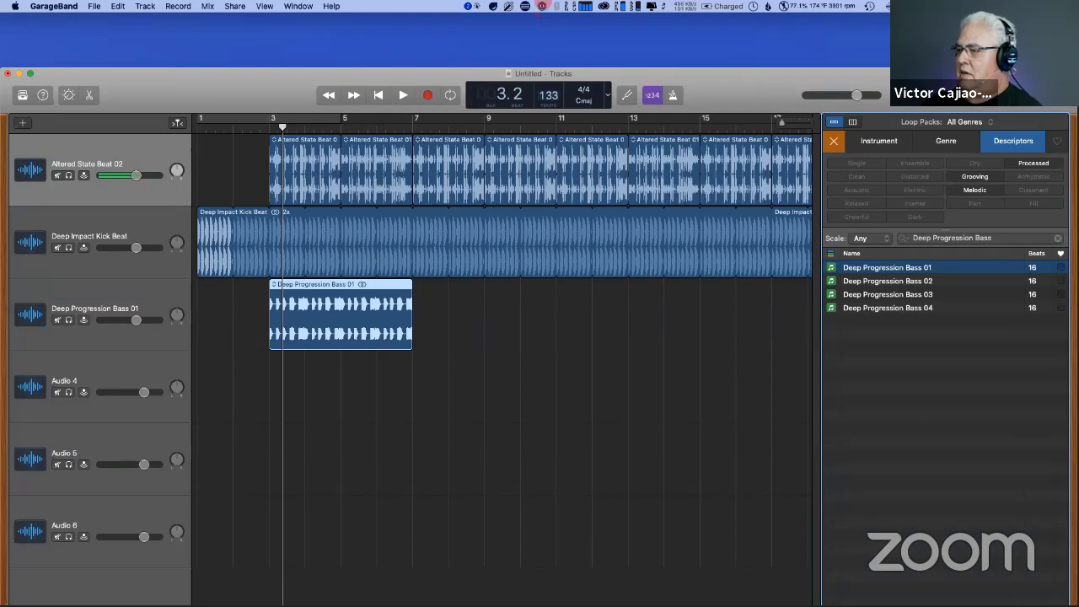
drag(257, 91, 263, 28)
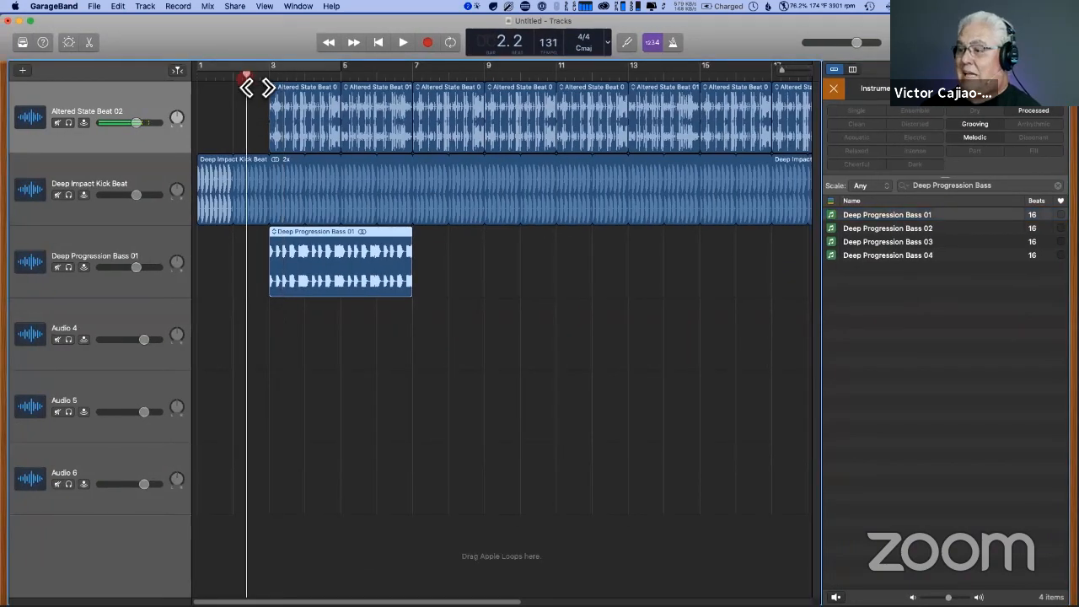
key(space)
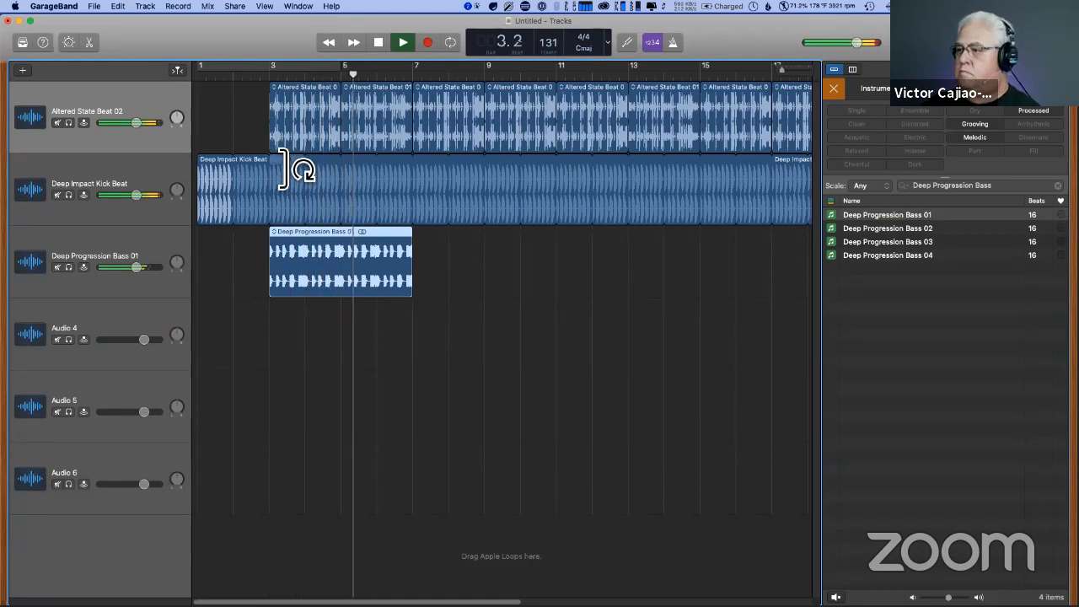
key(space)
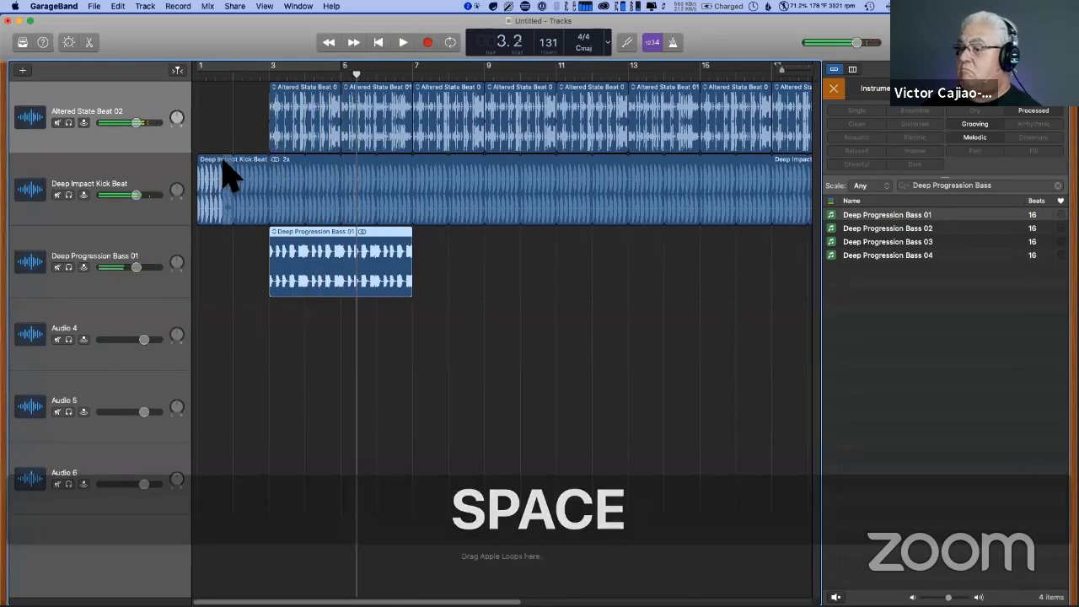
- Replace the Deep Impact Kick Beat region with a fresh copy from a "deep impact" loop search, placed at bar 1 and looped to bar 26
click(218, 163)
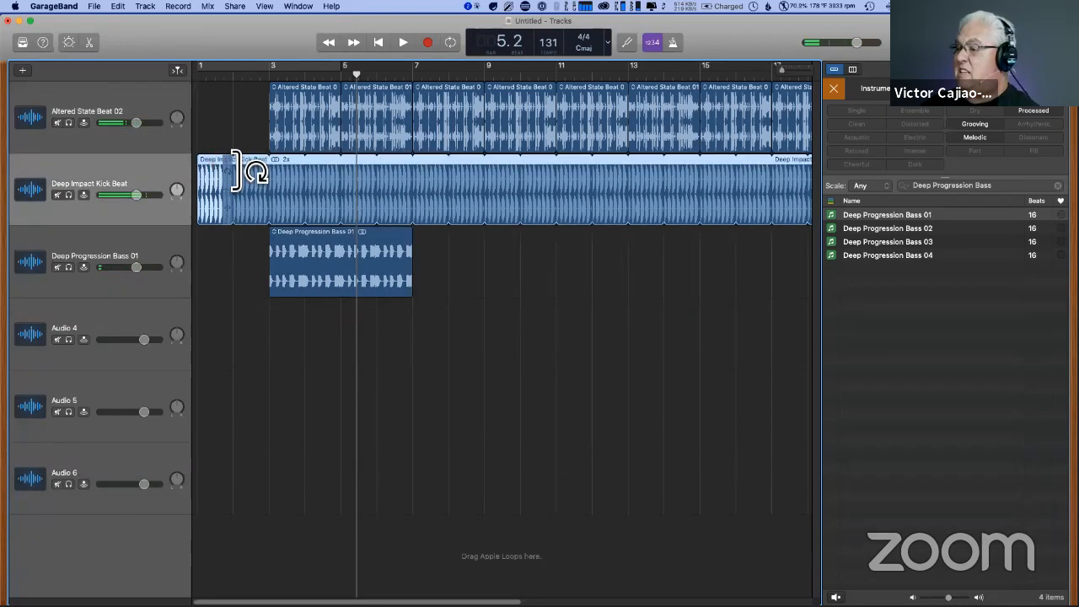
key(BackSpace)
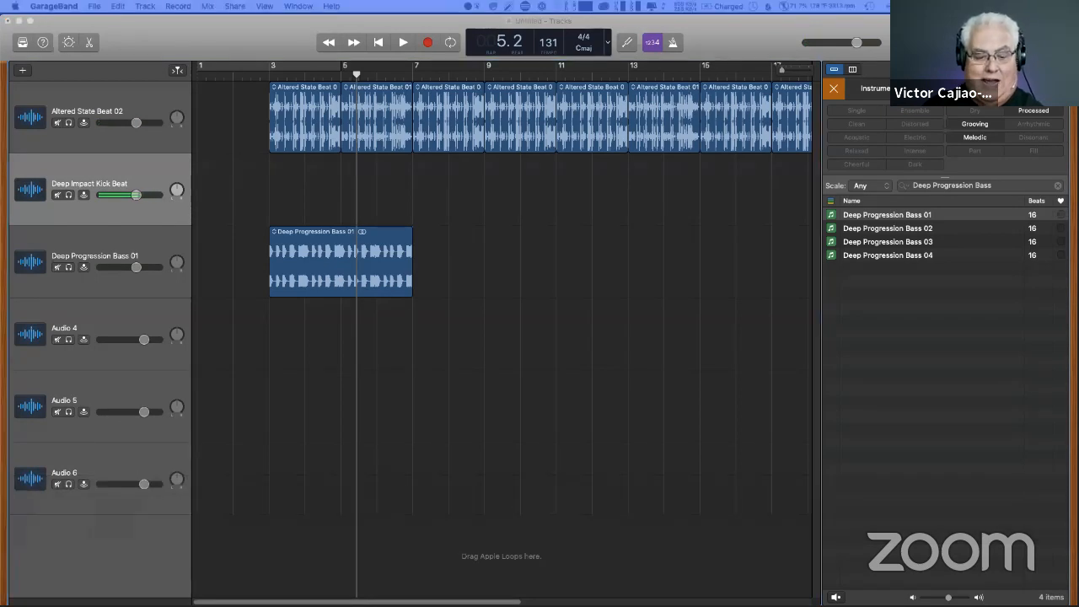
key(super+c)
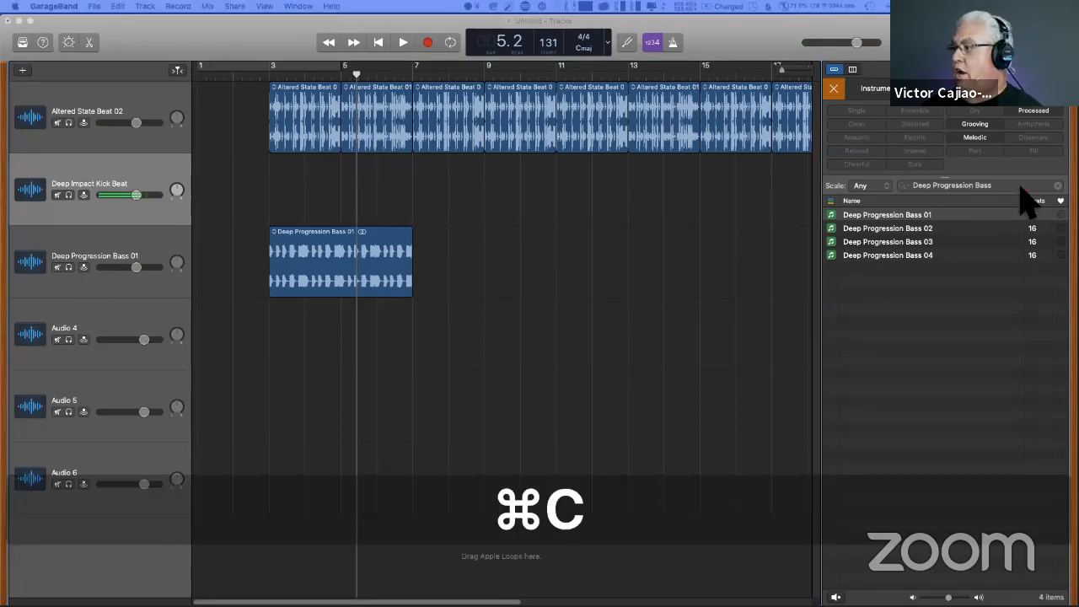
drag(1018, 188, 320, 189)
text(deep impact)
drag(234, 168, 205, 158)
drag(291, 175, 728, 187)
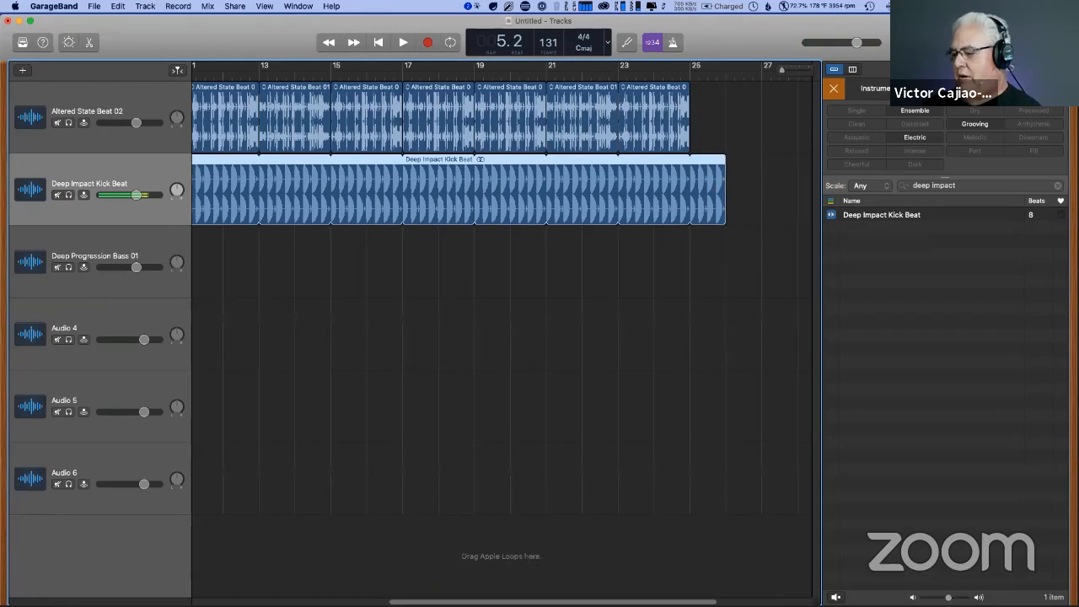
- Play back the three layered tracks from bar 2 with the new kick beat
drag(572, 600, 287, 598)
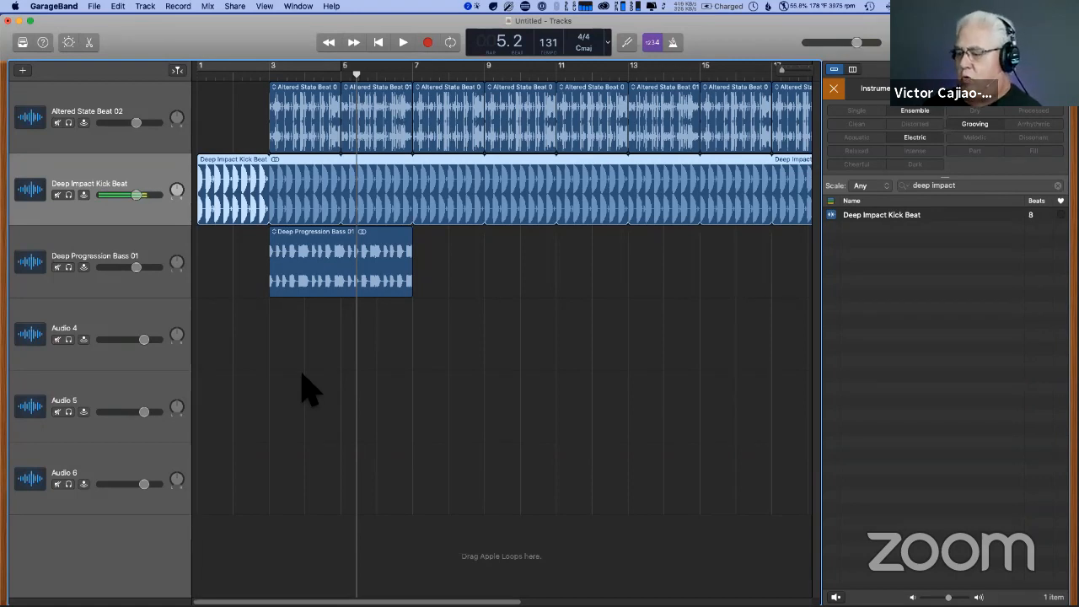
click(236, 74)
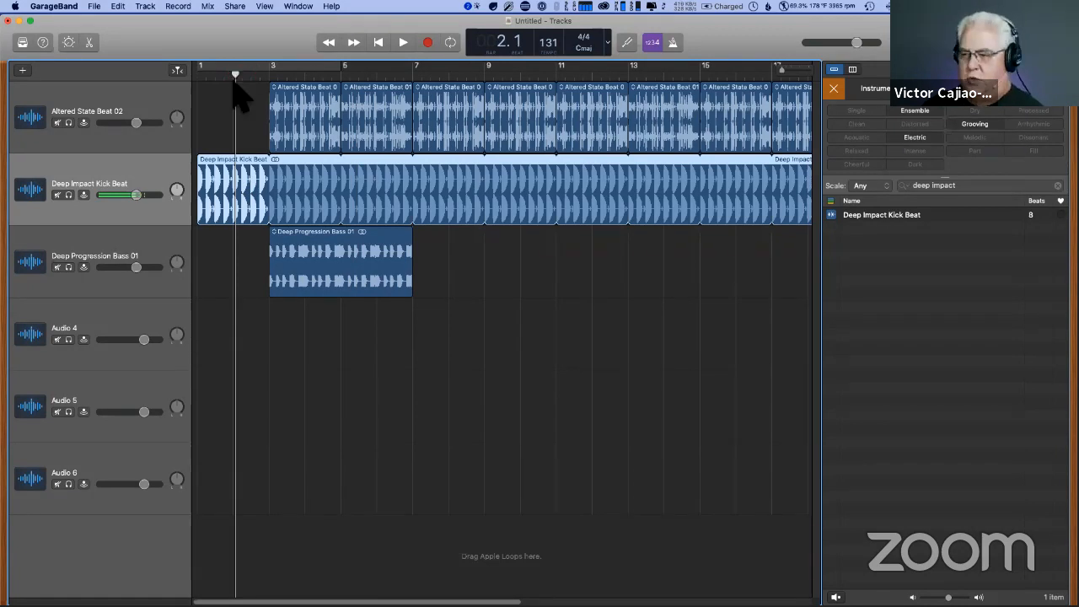
key(space)
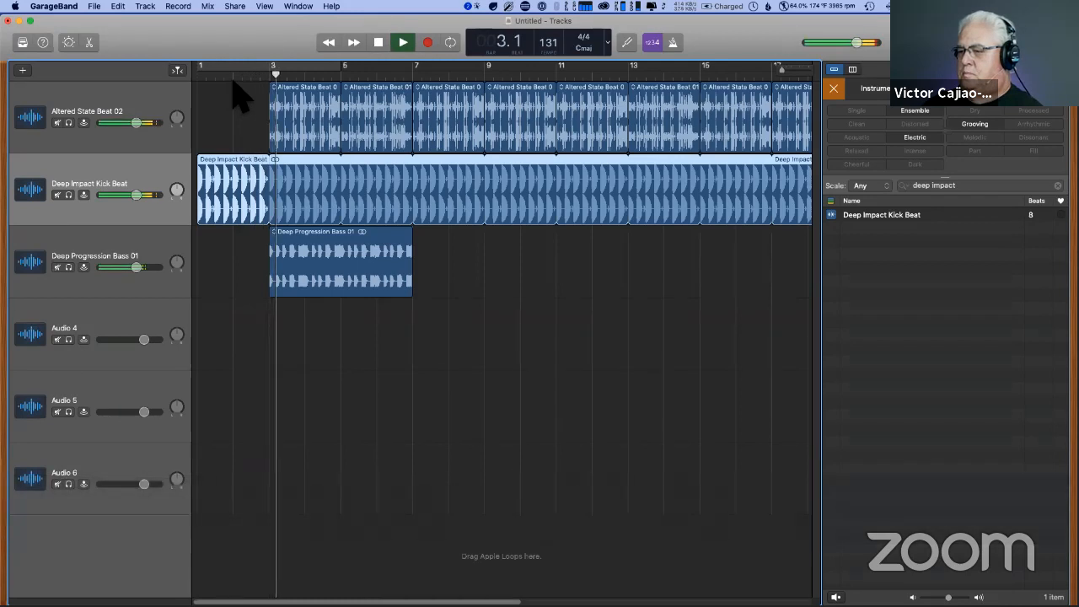
- Raise the Deep Progression Bass 01 track's volume slightly, stop playback, and loop the bass region out to bar 25
drag(136, 267, 138, 267)
key(space)
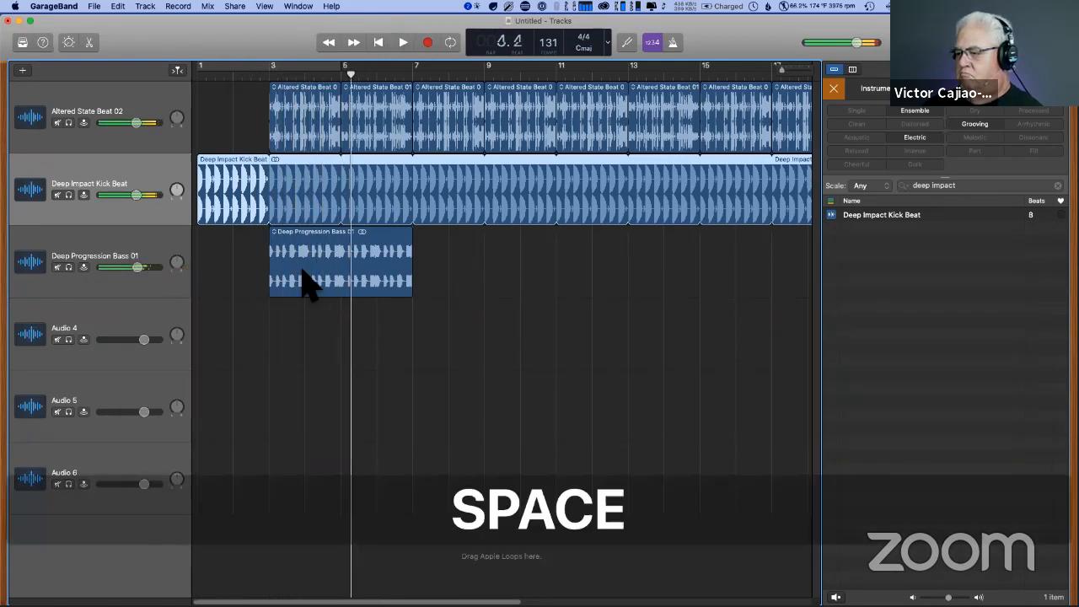
drag(429, 252, 700, 248)
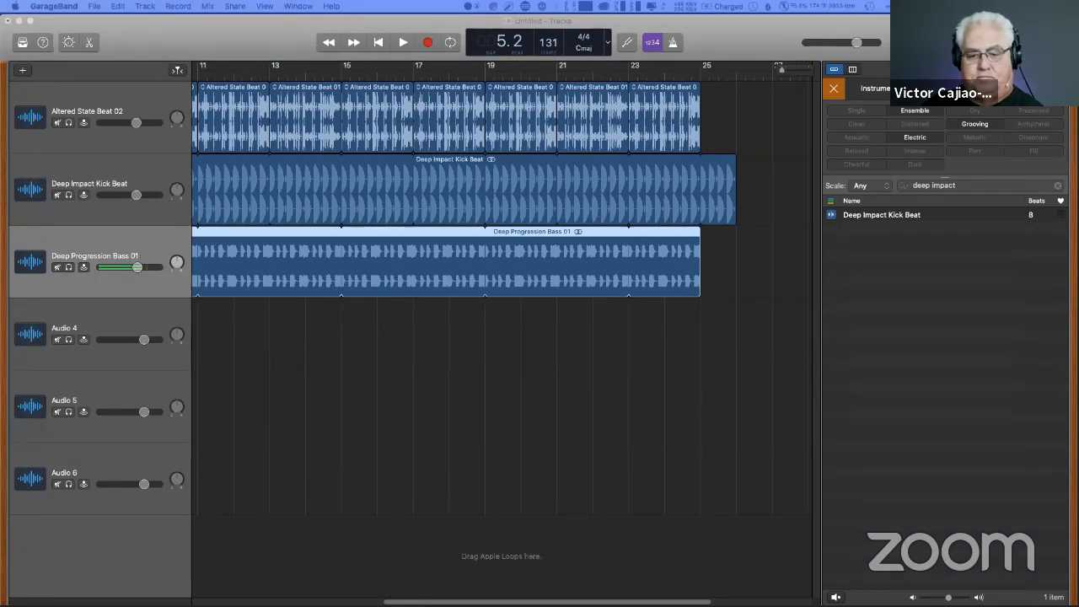
- Replace the loop search with "Beyond Synth" and preview Above And Beyond Synth at a slightly lower preview volume
key(super+c)
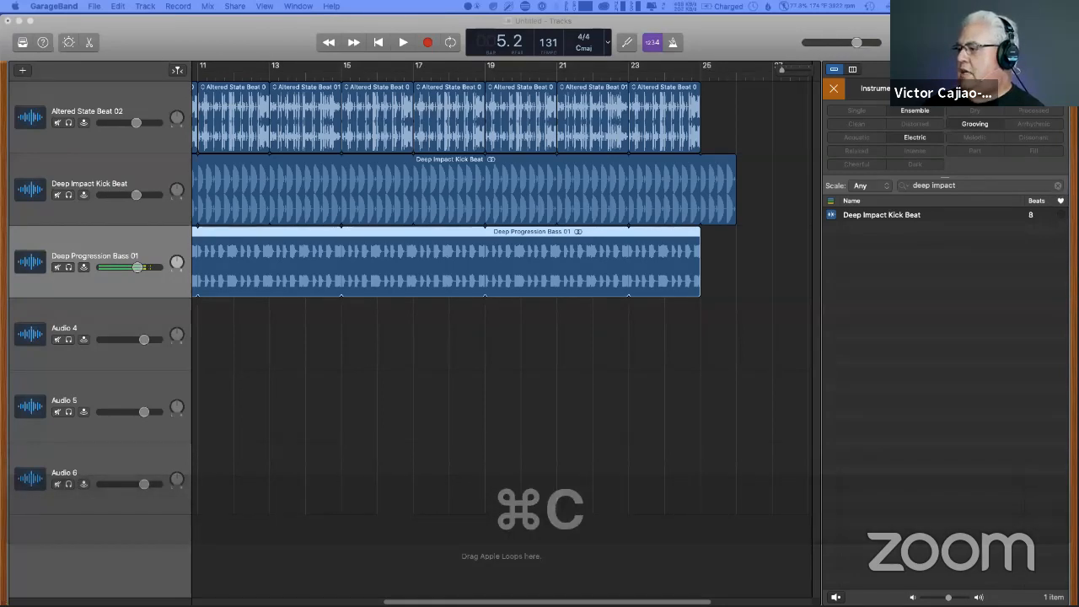
click(1057, 185)
click(1011, 189)
key(super+v)
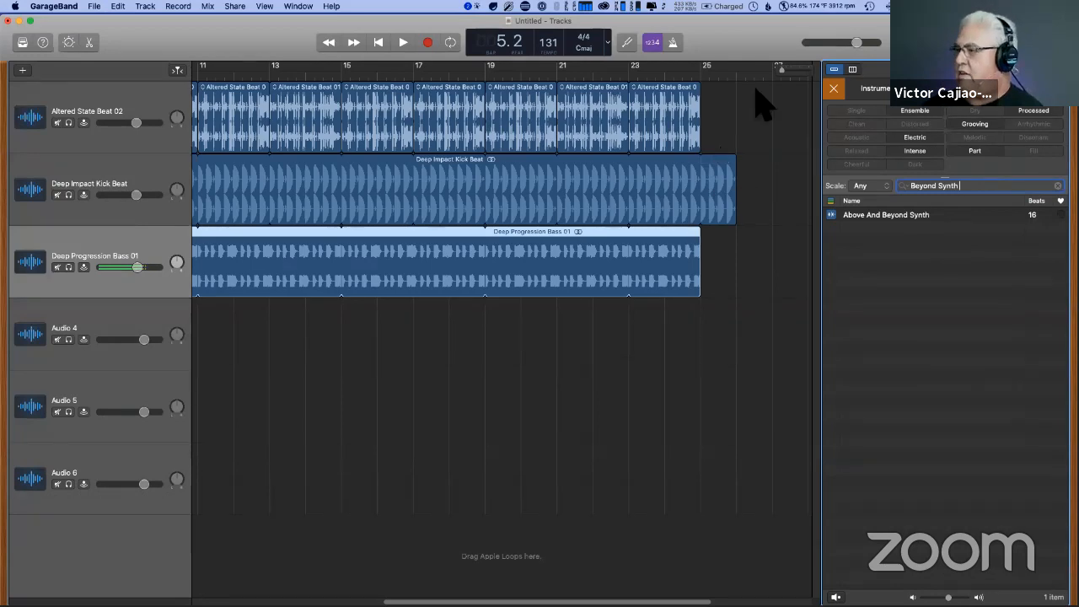
drag(783, 71, 762, 71)
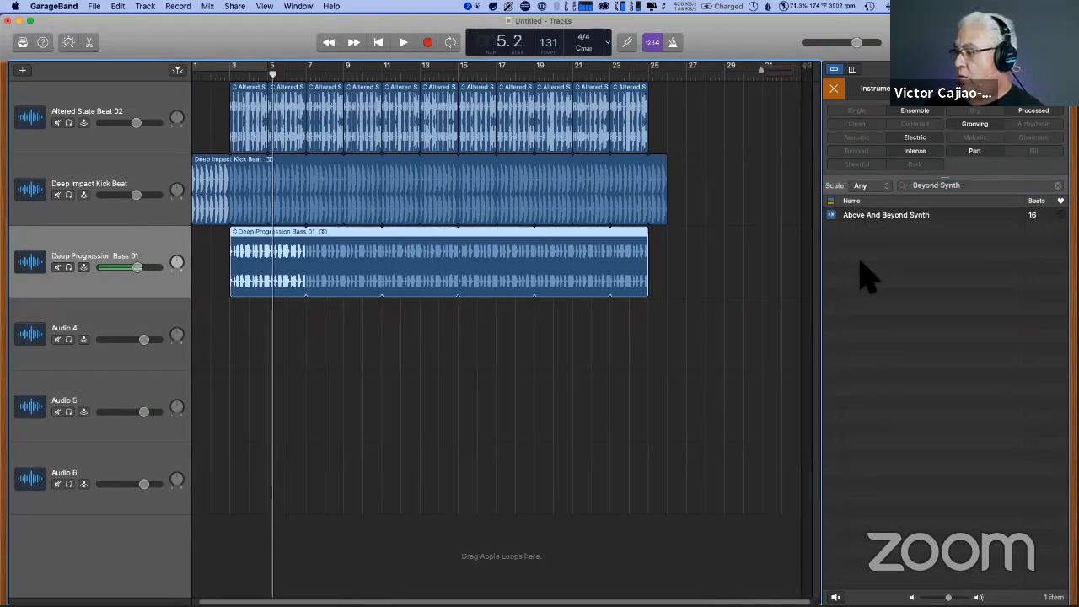
click(865, 217)
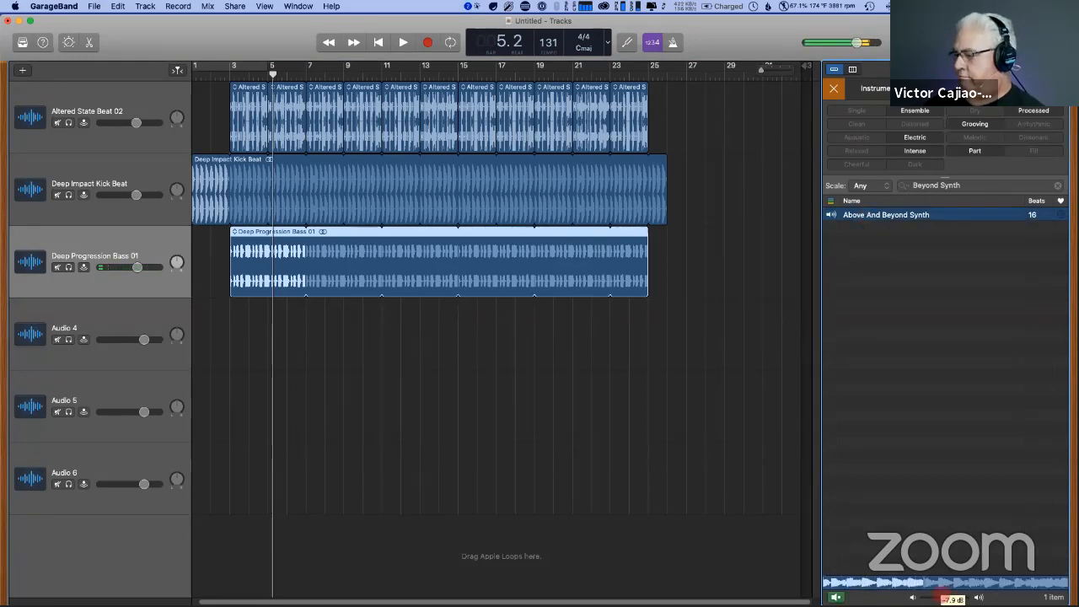
click(831, 216)
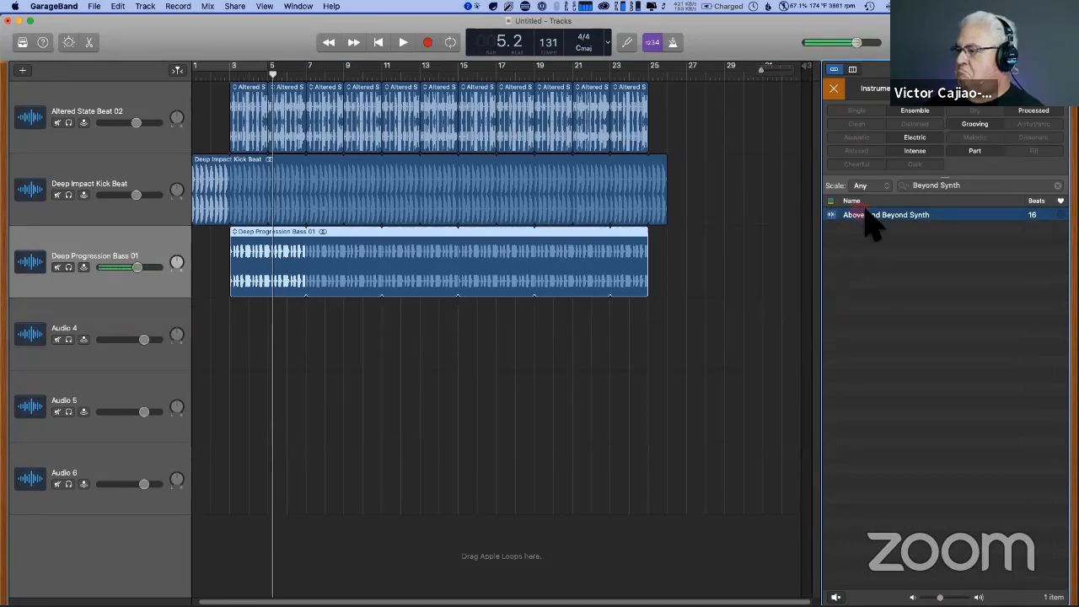
- Place Above And Beyond Synth at bar 3 of the fourth track and loop it out to bar 25
drag(868, 214, 290, 368)
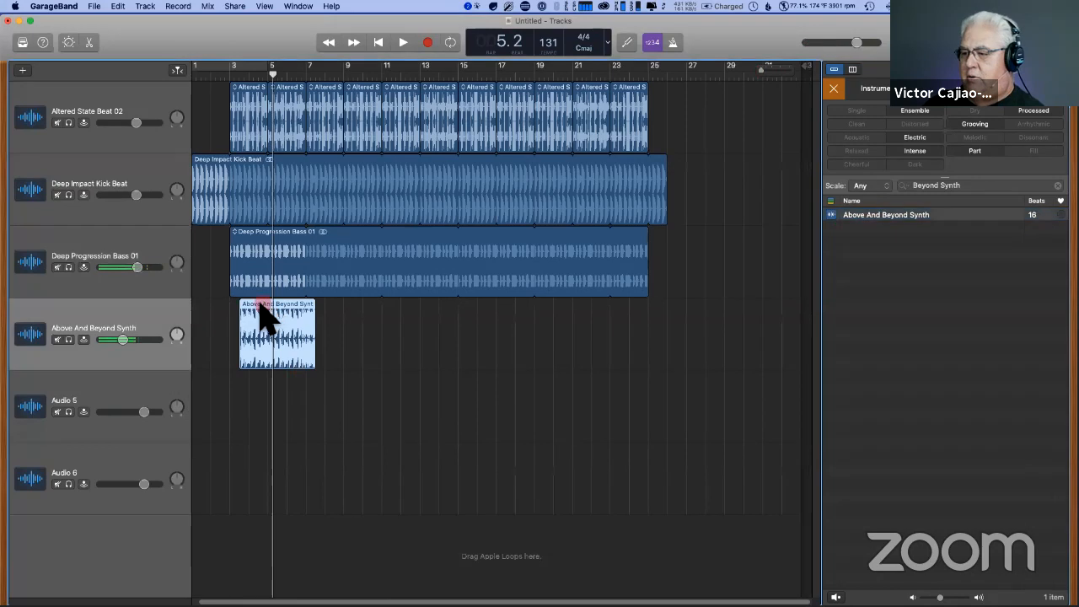
drag(265, 308, 281, 327)
drag(312, 362, 595, 378)
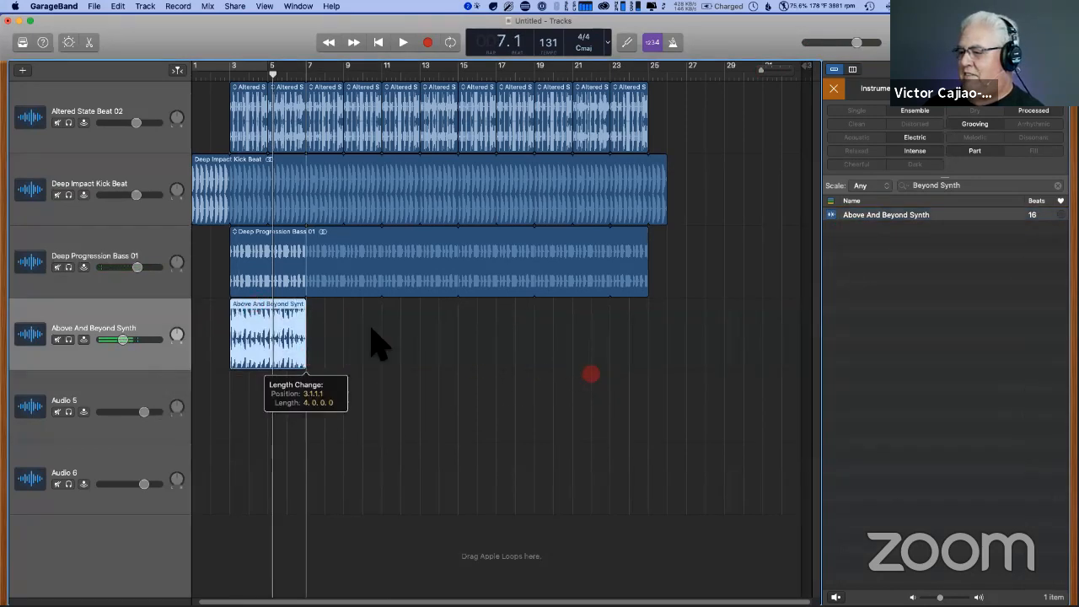
drag(311, 308, 653, 337)
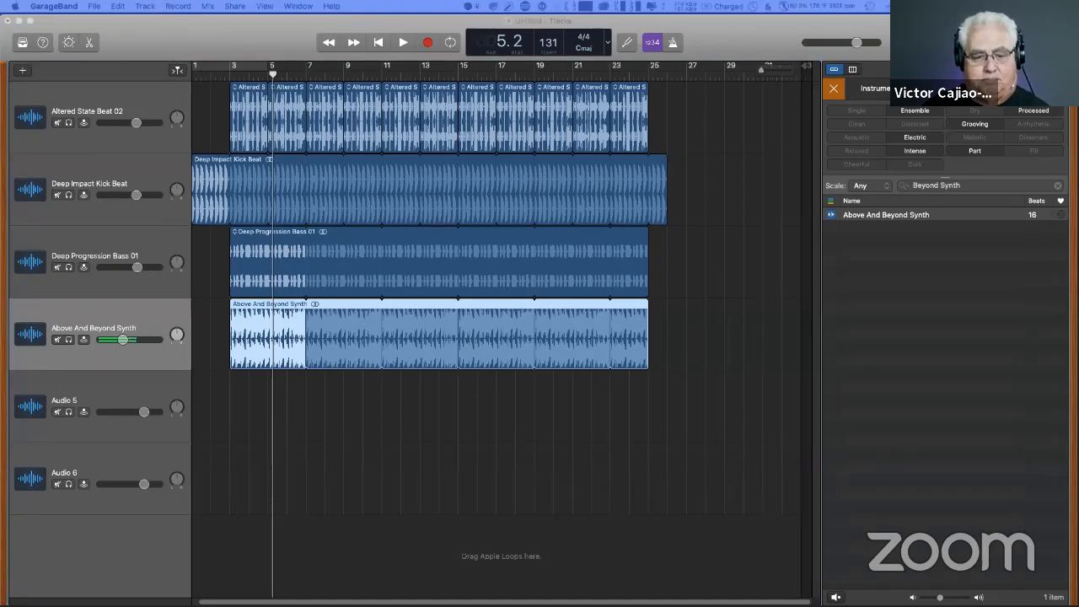
- Replace the loop search with "Abstract Harps pattern" and preview Abstract Harps Pattern 01
key(super+c)
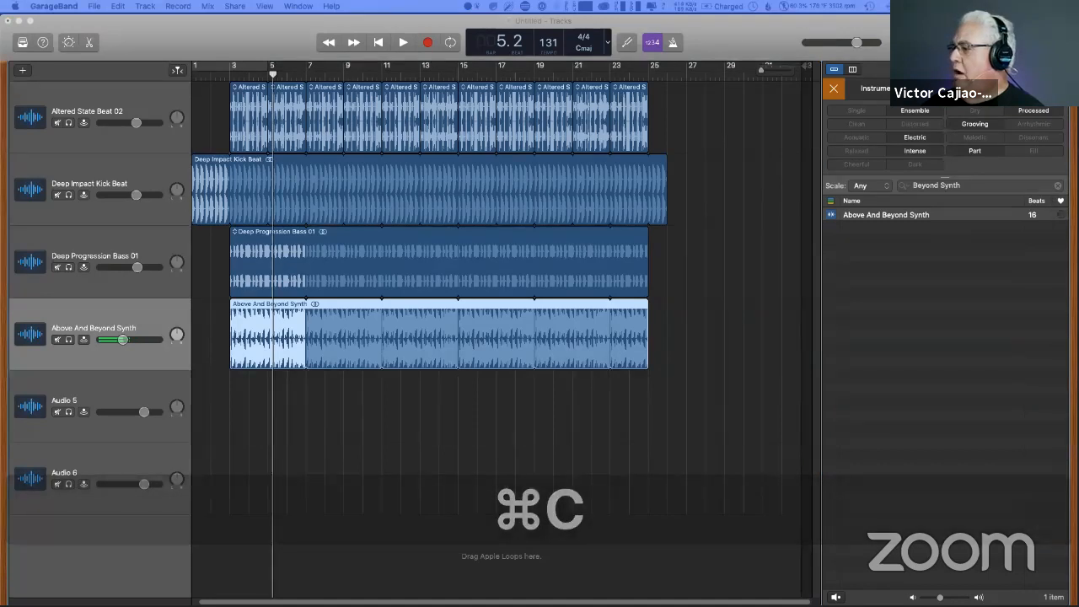
click(1030, 187)
key(super+v)
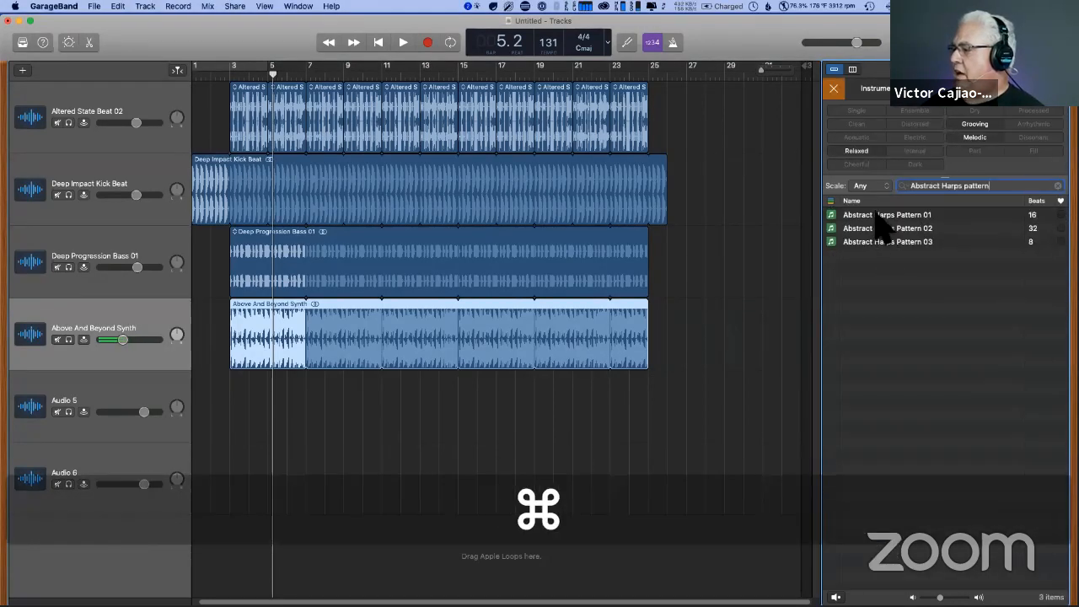
click(877, 216)
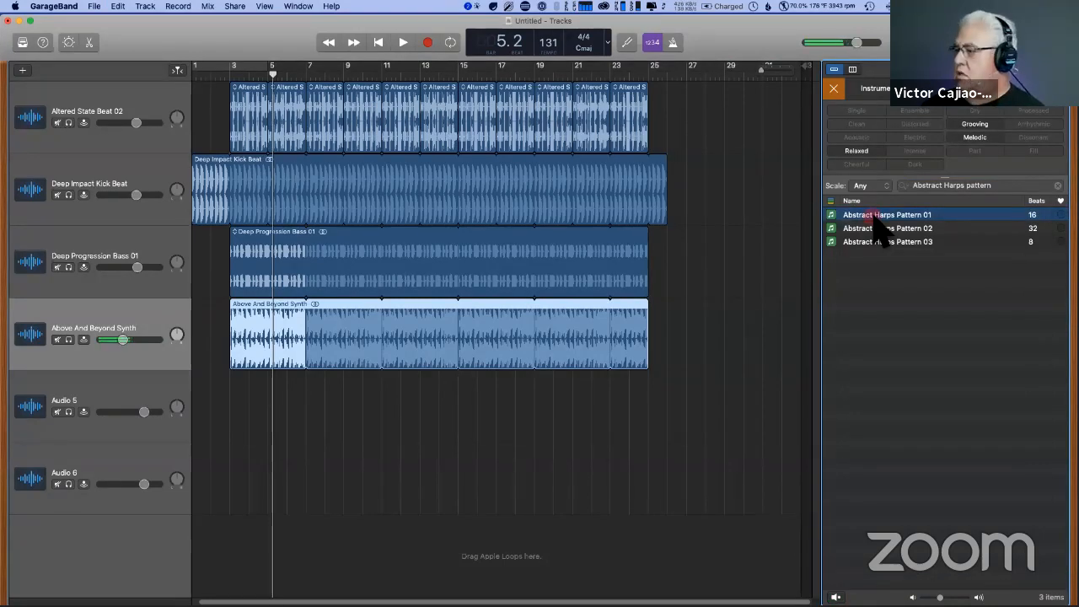
- Place Abstract Harps Pattern 01 at bar 1 of the Above And Beyond Synth track and extend the synth region's start back to bar 3
drag(877, 221, 199, 330)
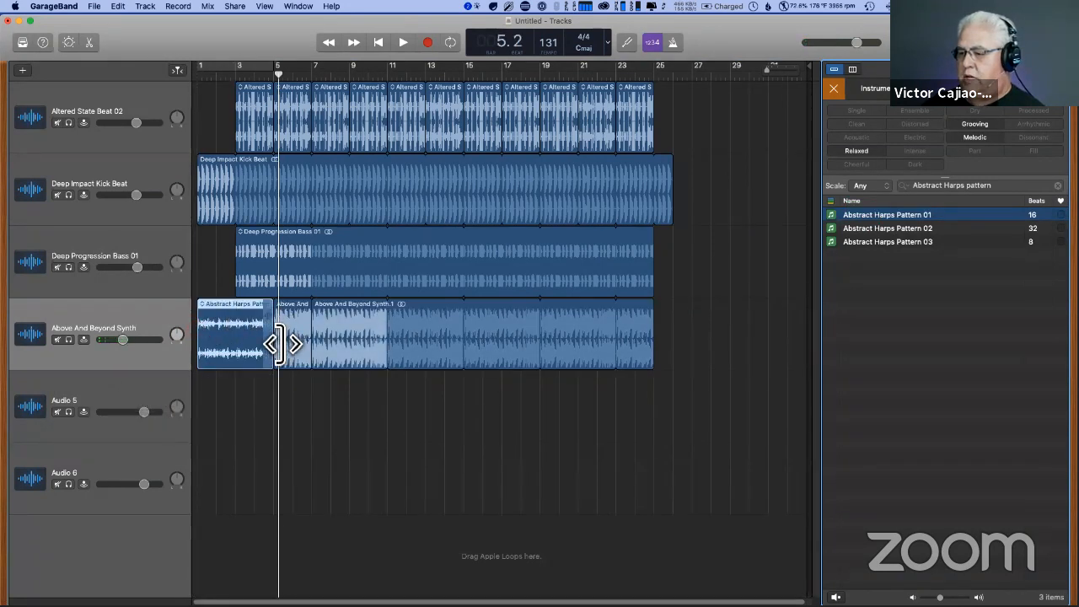
drag(278, 344, 242, 349)
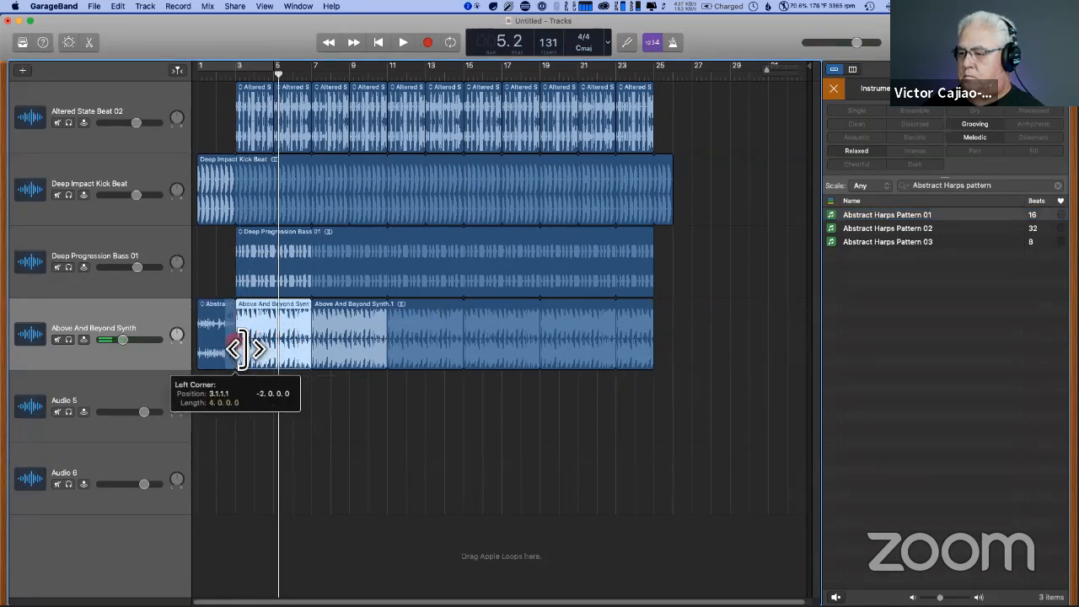
- Play the arrangement from bar 1 to hear the harp intro lead into the layered tracks
double_click(209, 81)
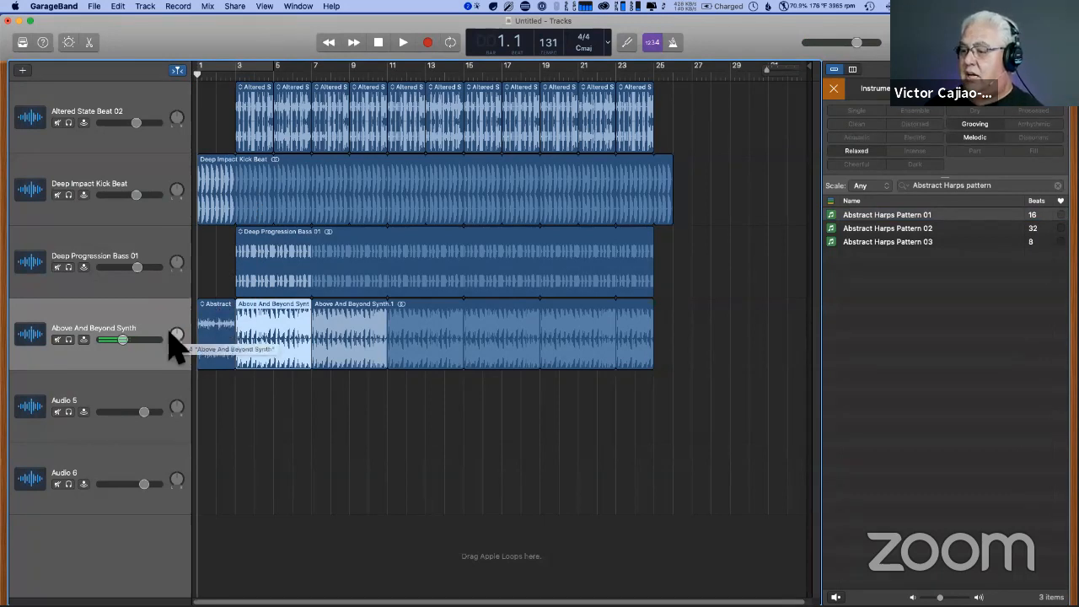
key(space)
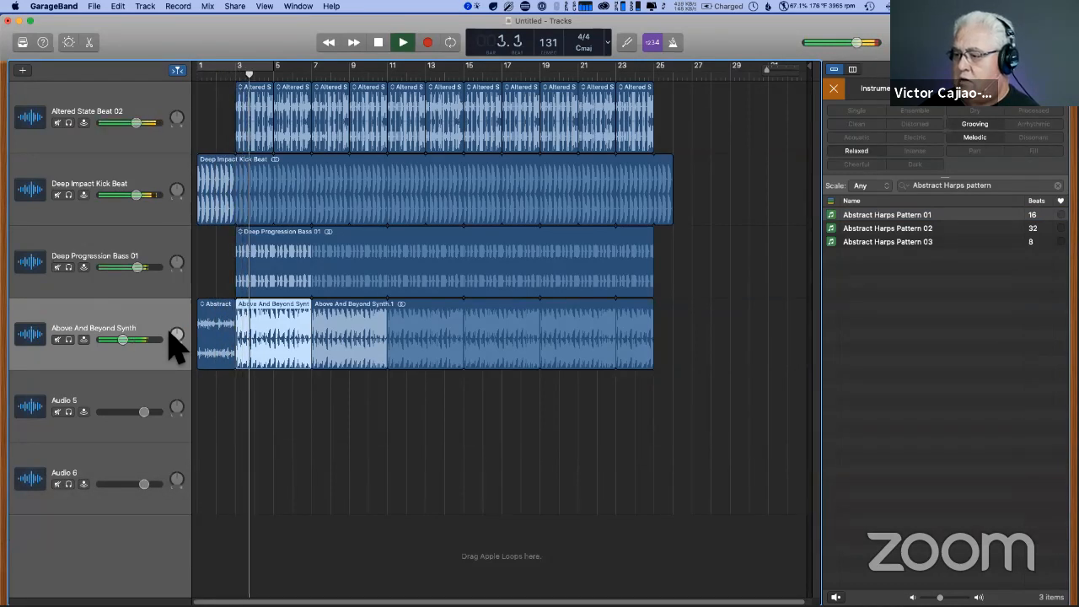
key(space)
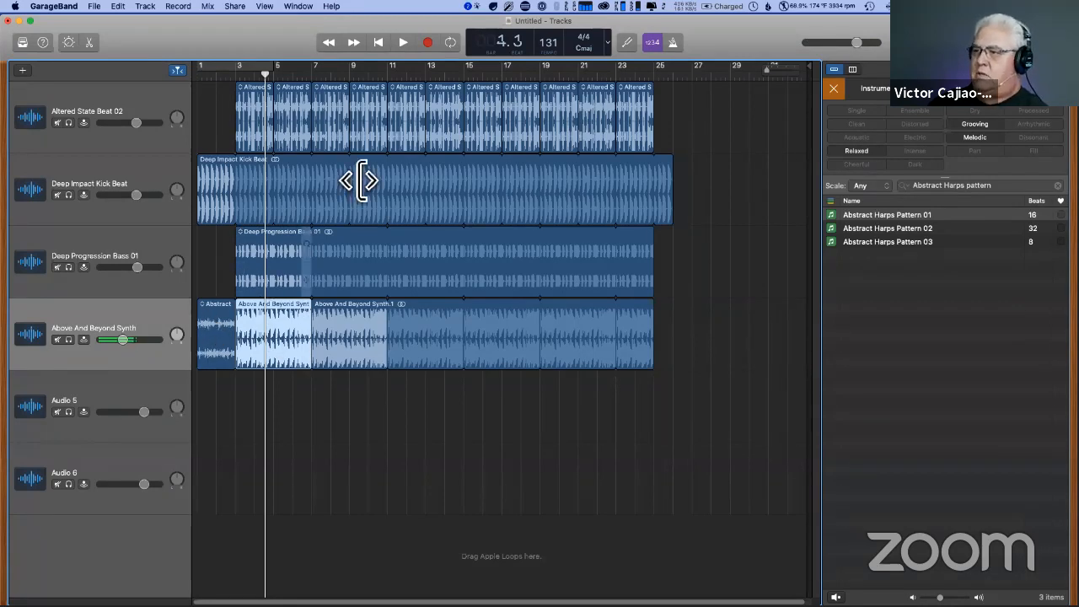
- Show automation and lower the Above And Beyond Synth track's volume curve to about -20.4 dB between bars 3 and 25, using paired points at each end
click(208, 6)
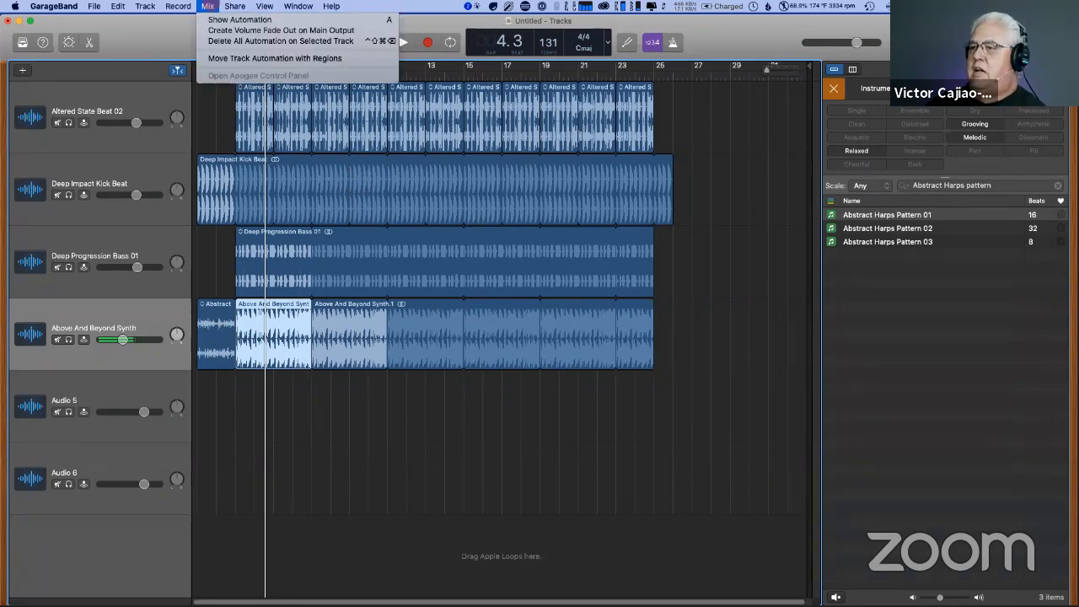
click(236, 19)
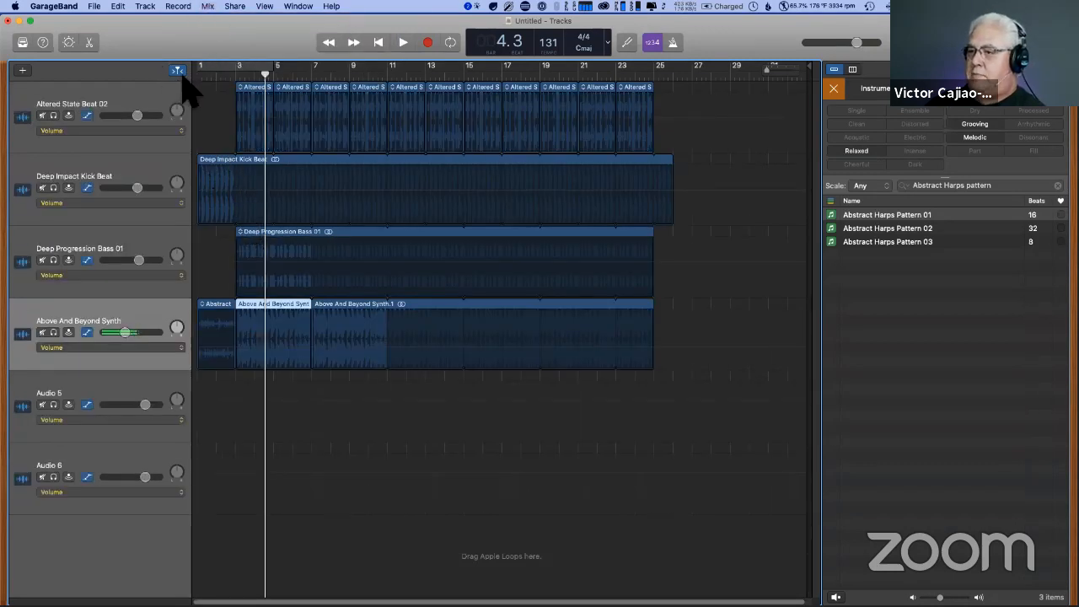
click(231, 345)
click(237, 347)
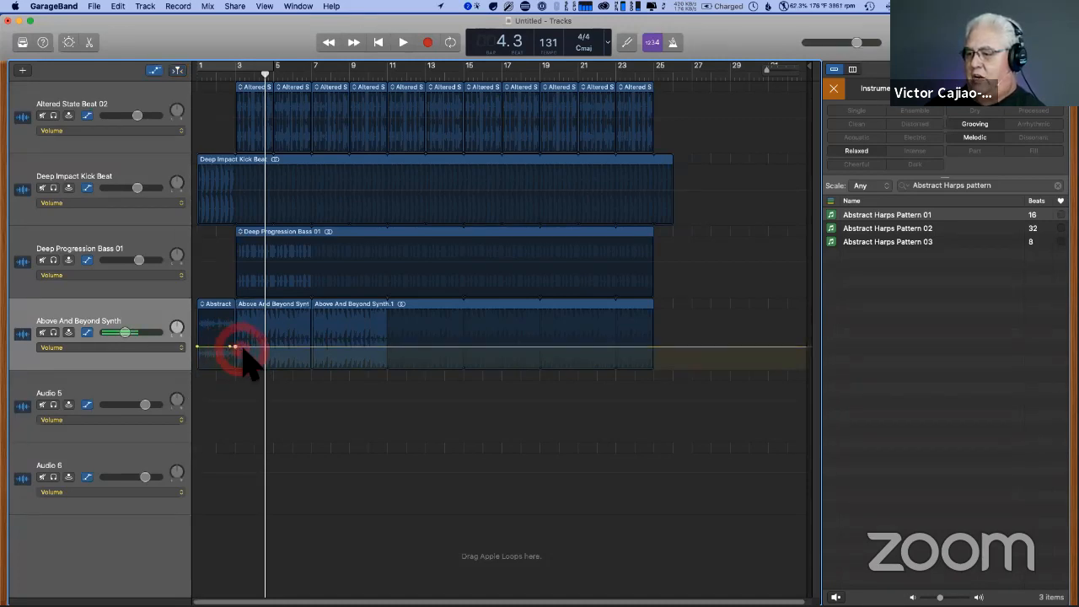
click(643, 347)
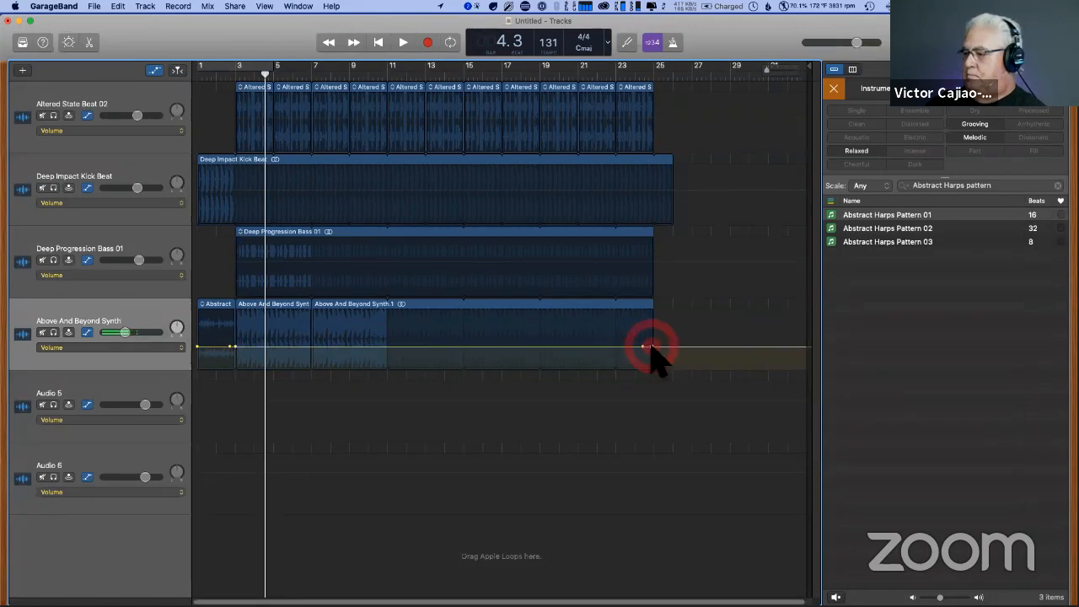
click(576, 346)
drag(577, 346, 579, 357)
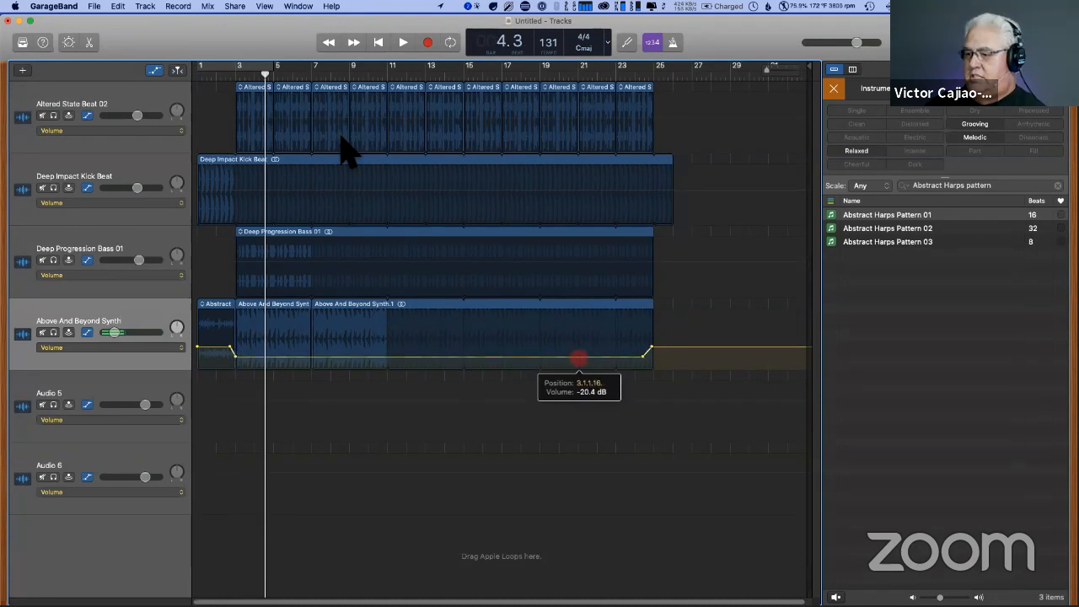
- Play from bar 2 and raise the lowered section of the synth track's volume curve slightly while listening
click(228, 77)
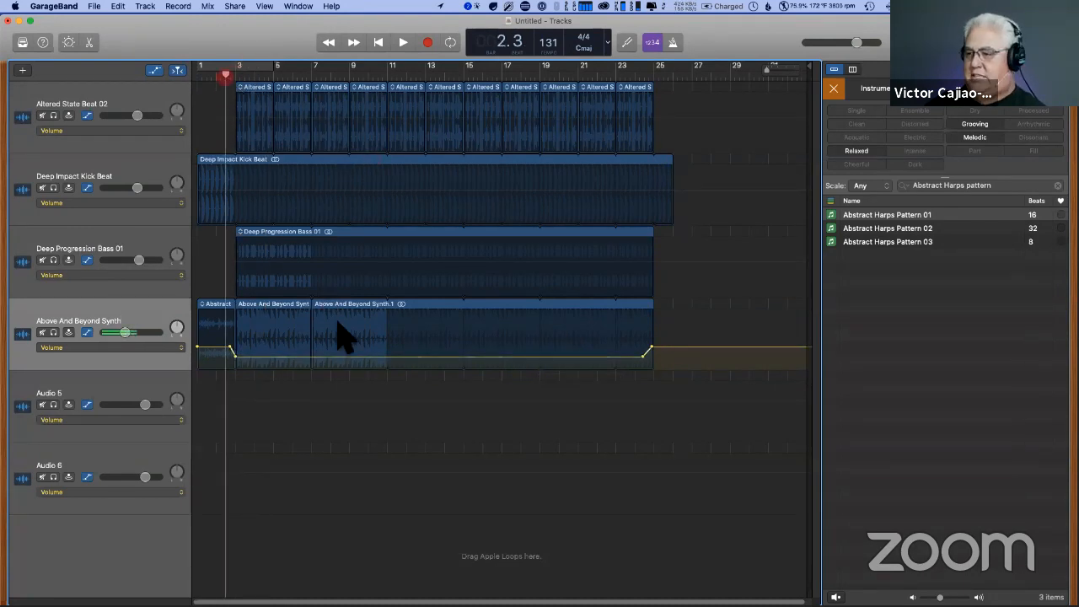
key(space)
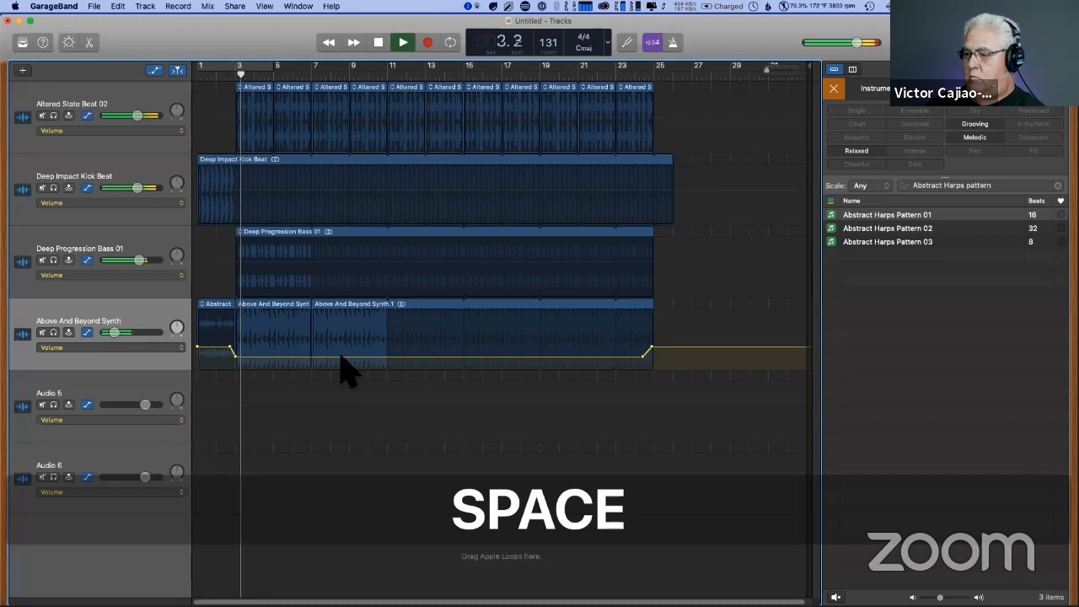
drag(342, 355, 340, 354)
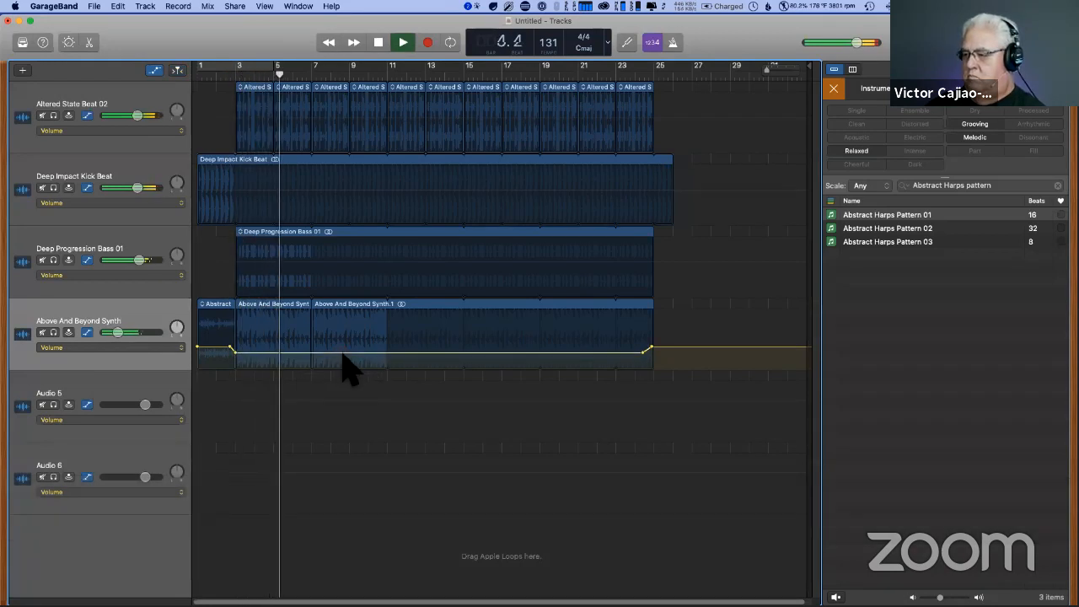
key(space)
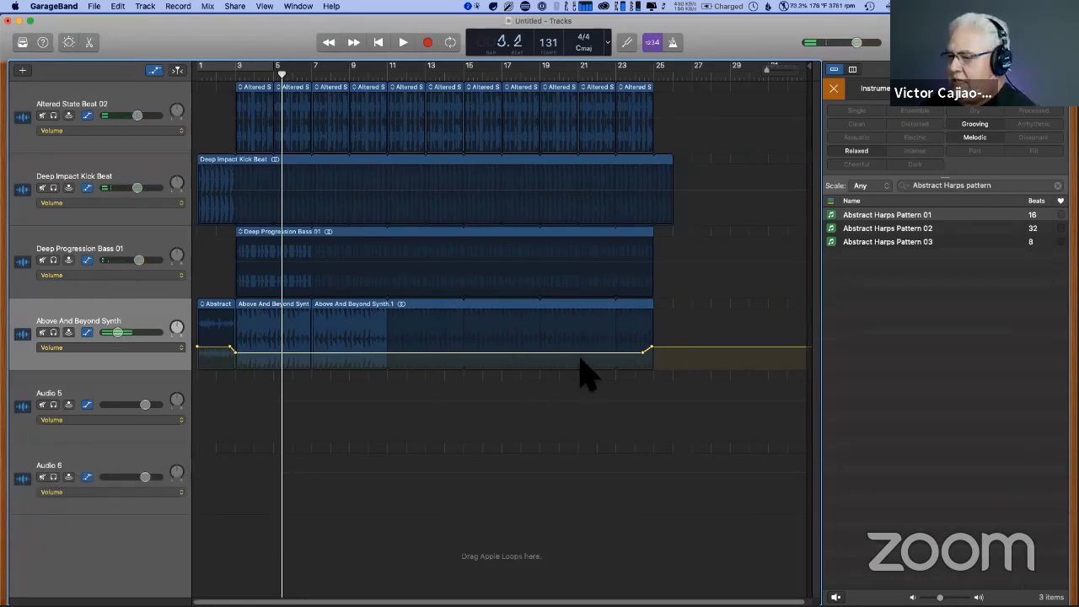
- Hide automation, copy the opening Abstract Harps region to bar 25 of the same track, and play the transition from bar 23
click(154, 70)
click(216, 308)
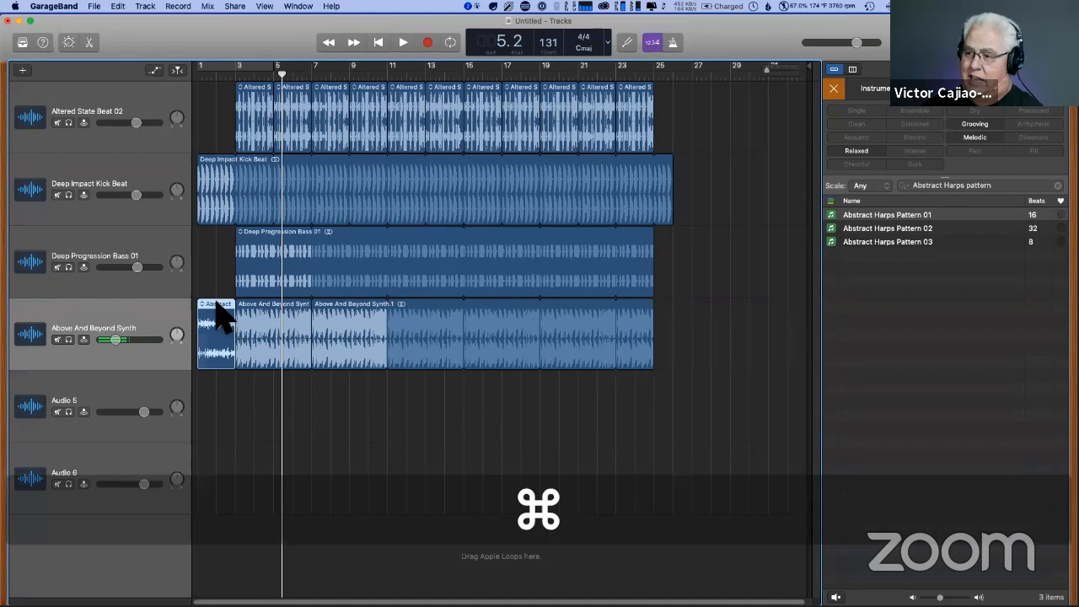
key(super+c)
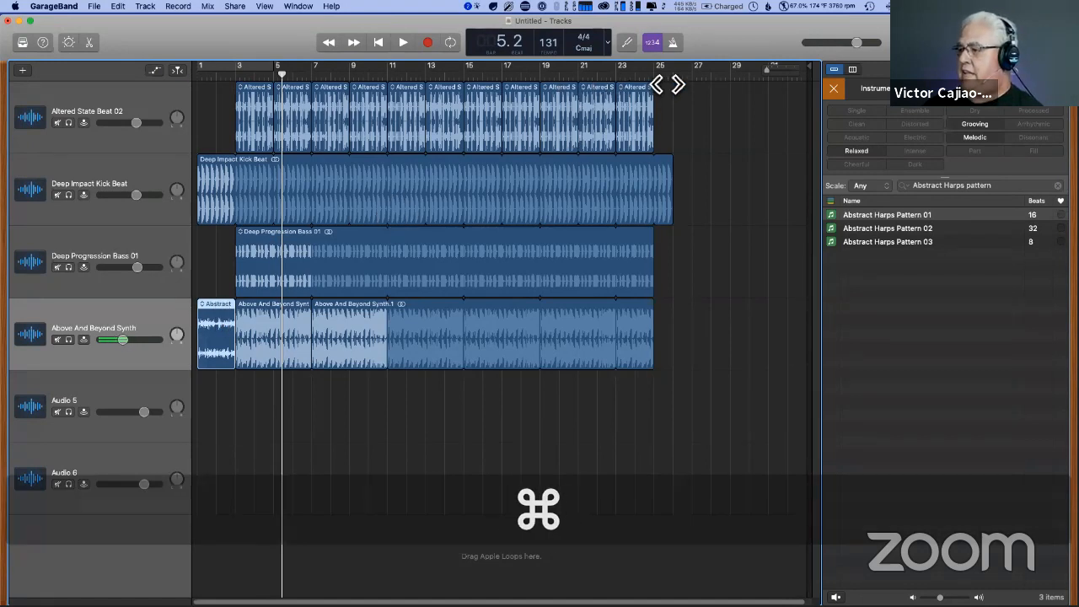
click(666, 87)
key(super+v)
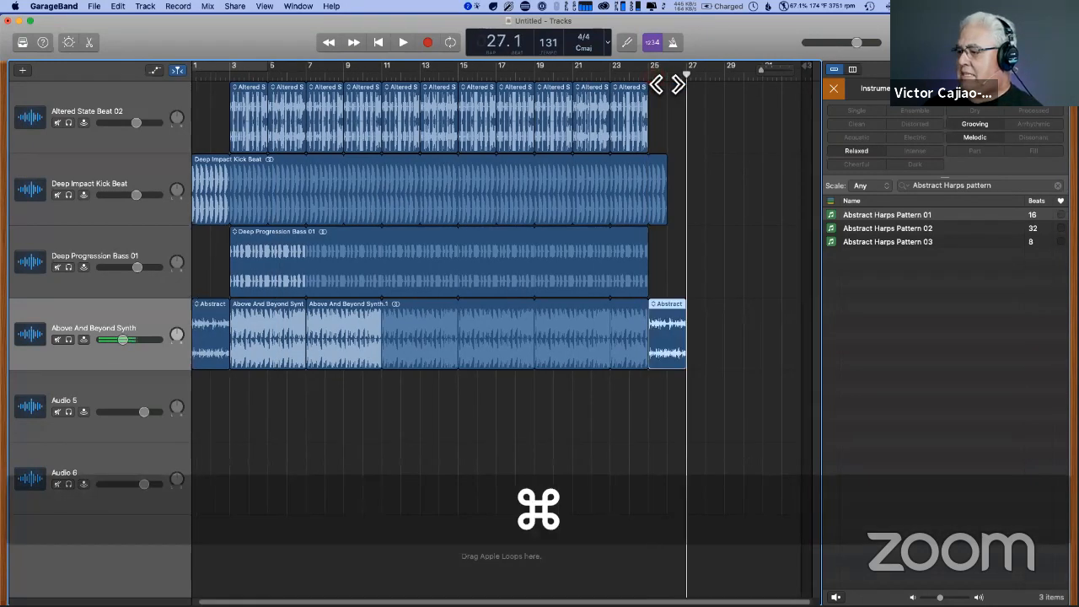
click(613, 85)
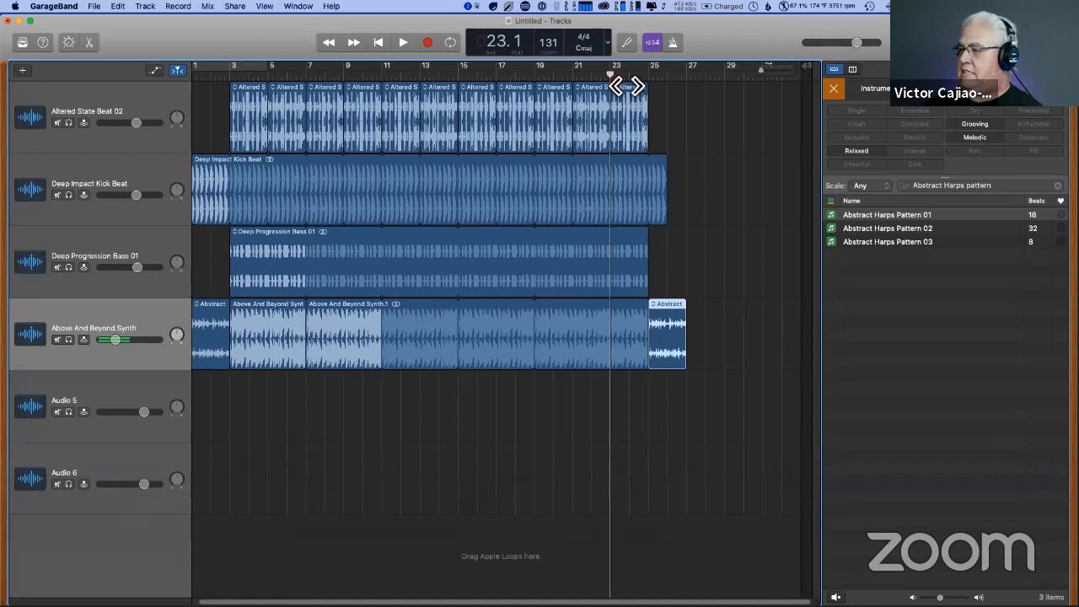
key(space)
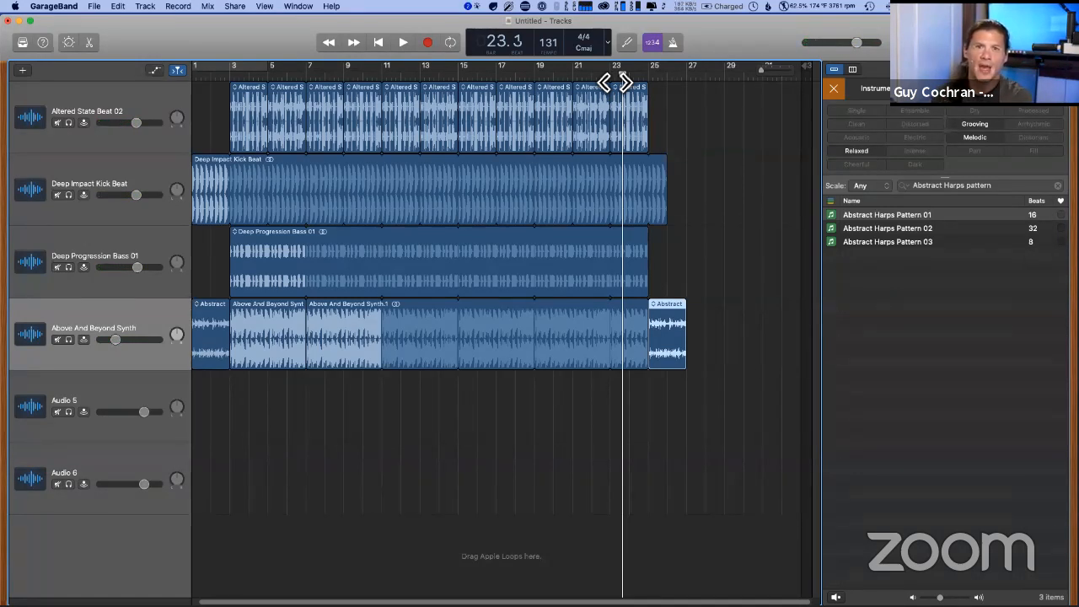
- Show and hide the track automation to examine the synth track's volume curve around the harp regions
click(155, 71)
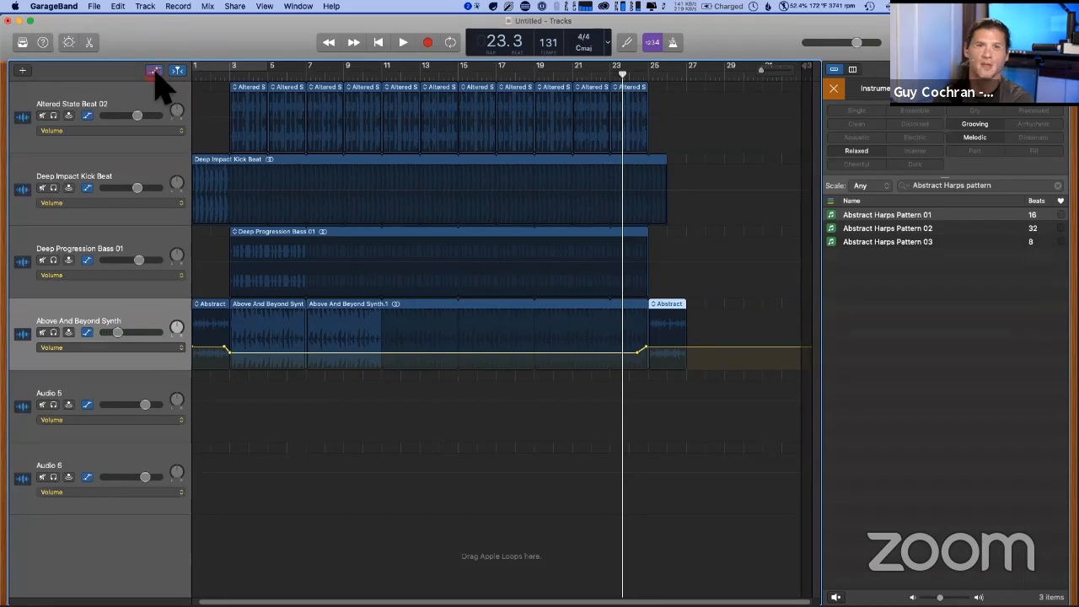
click(154, 71)
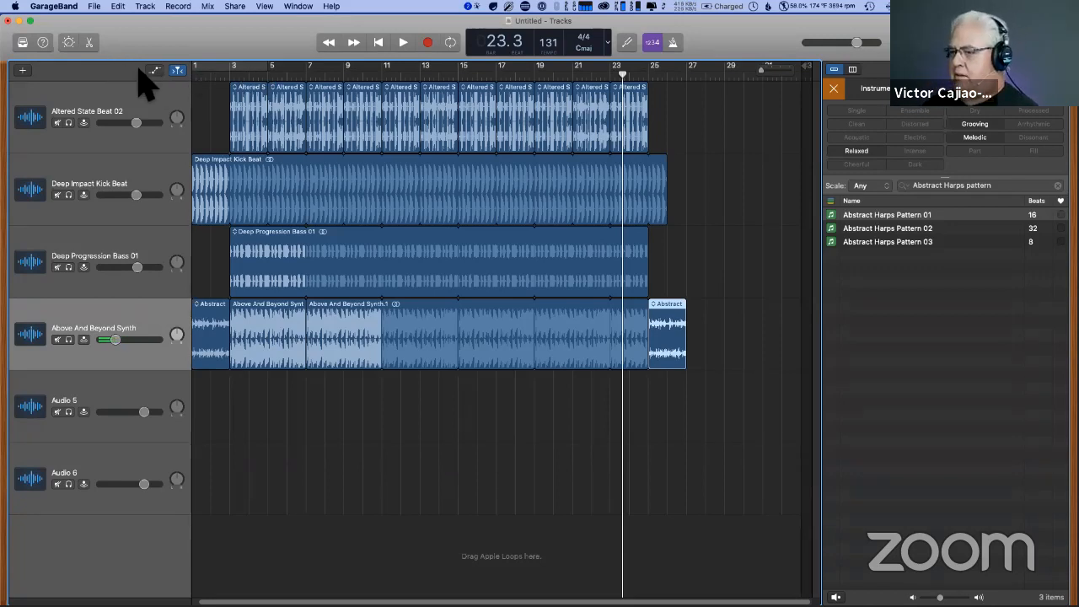
click(154, 70)
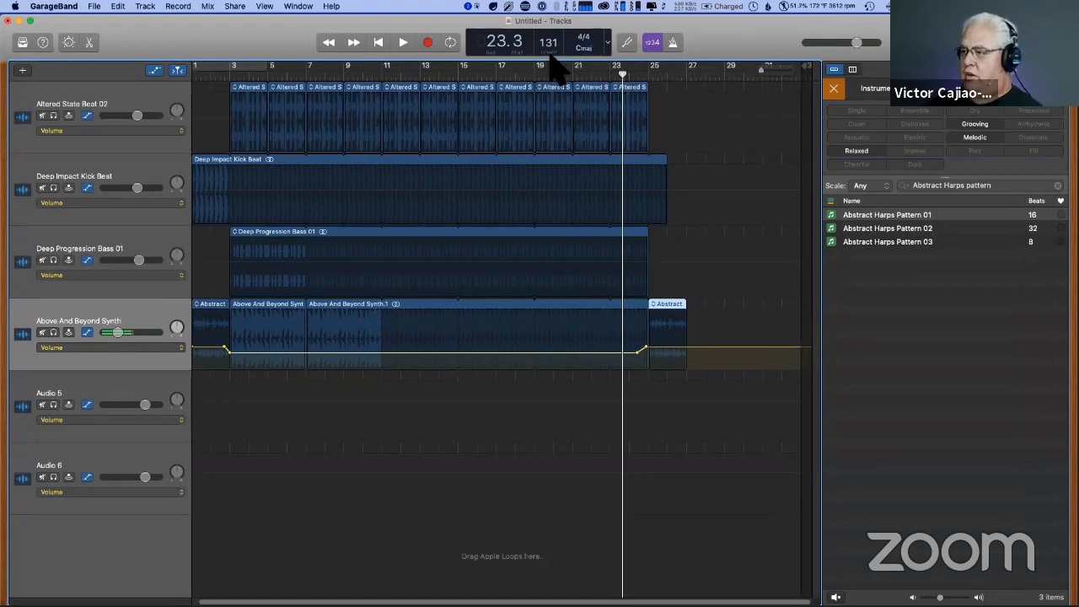
drag(702, 46, 697, 64)
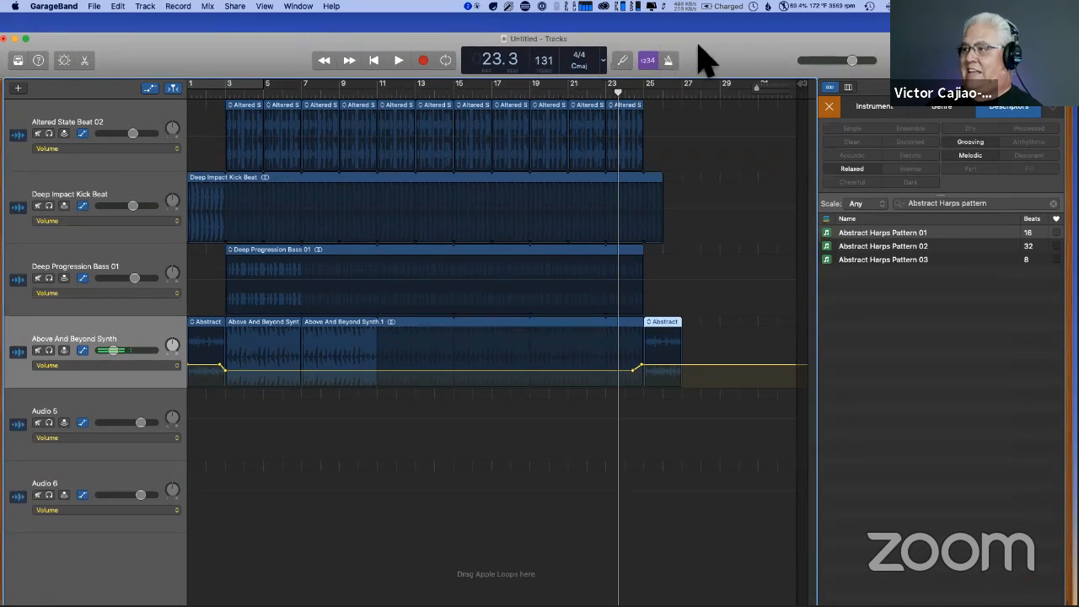
drag(701, 38, 712, 35)
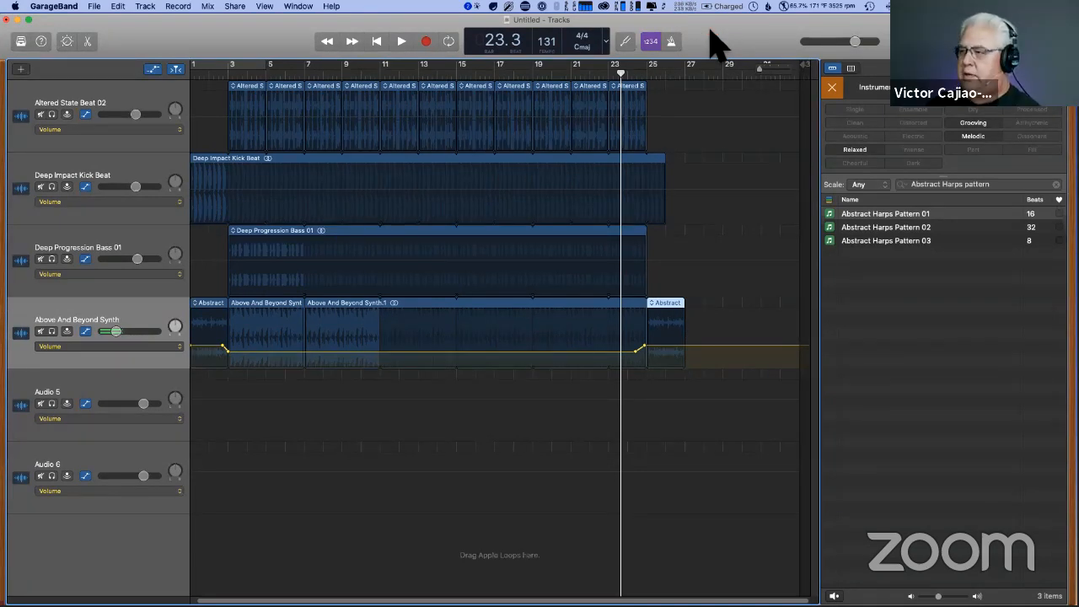
click(153, 69)
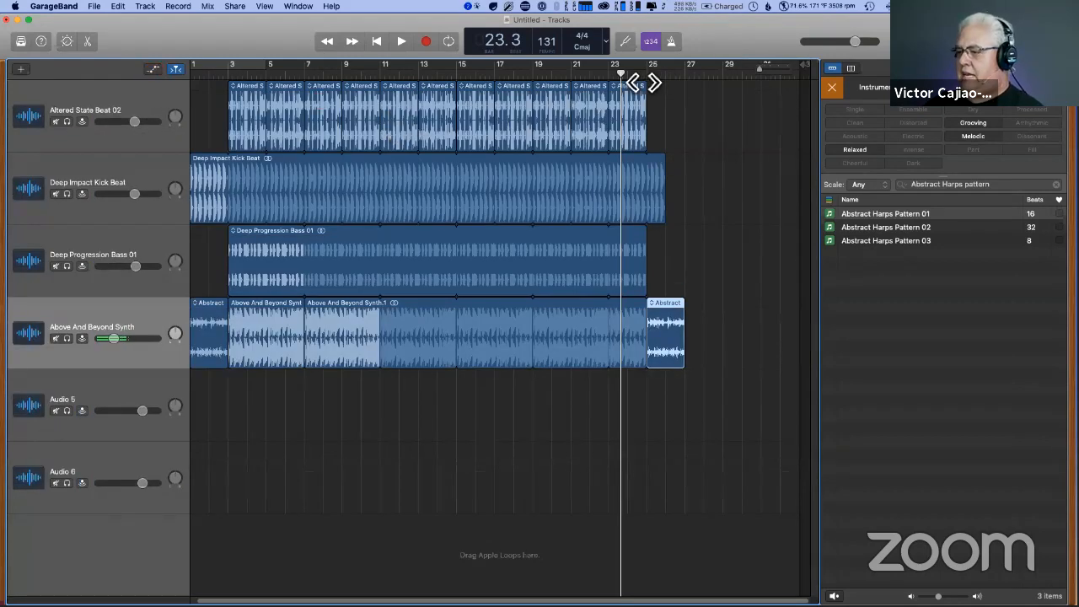
- Play the ending from around bar 23 into the closing harp region
drag(621, 73, 628, 74)
key(space)
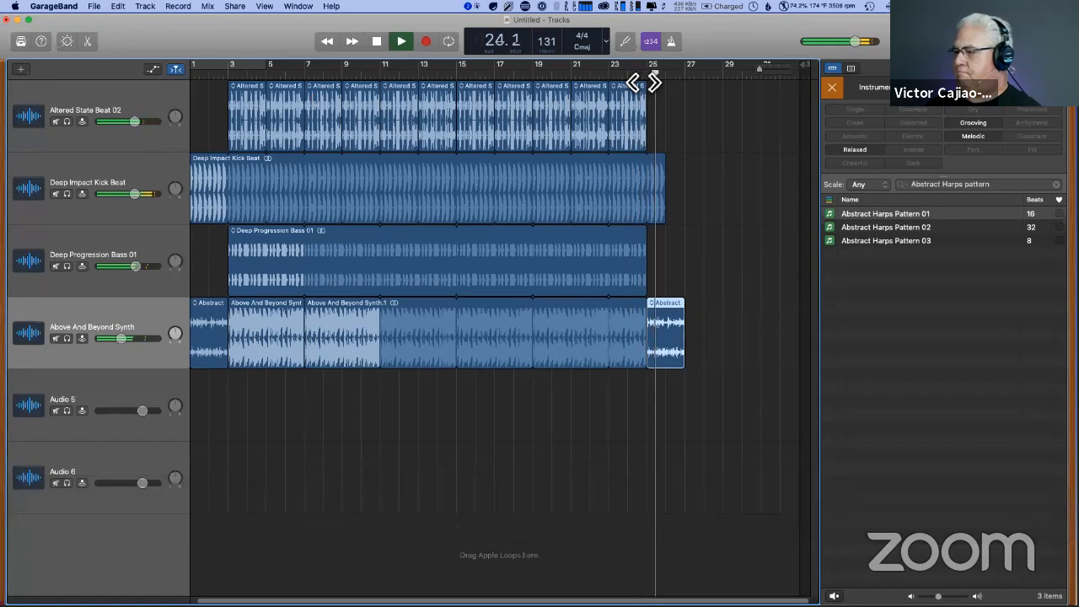
key(space)
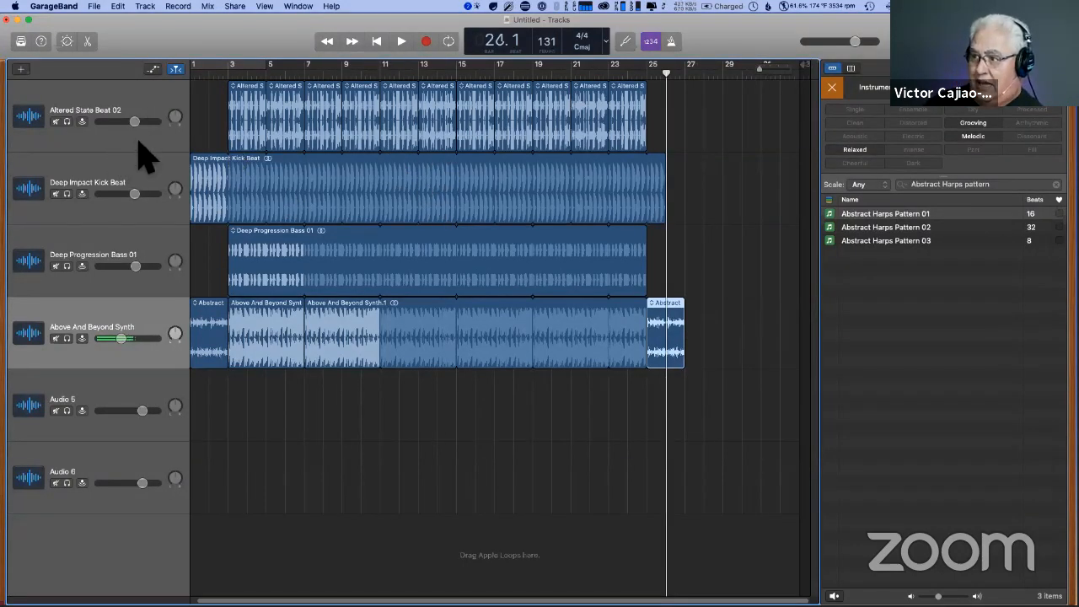
- Lower the Altered State Beat 02 and Deep Impact Kick Beat track volumes slightly
mouse_move(134, 121)
mouse_down()
mouse_move(112, 121)
mouse_move(131, 122)
mouse_up()
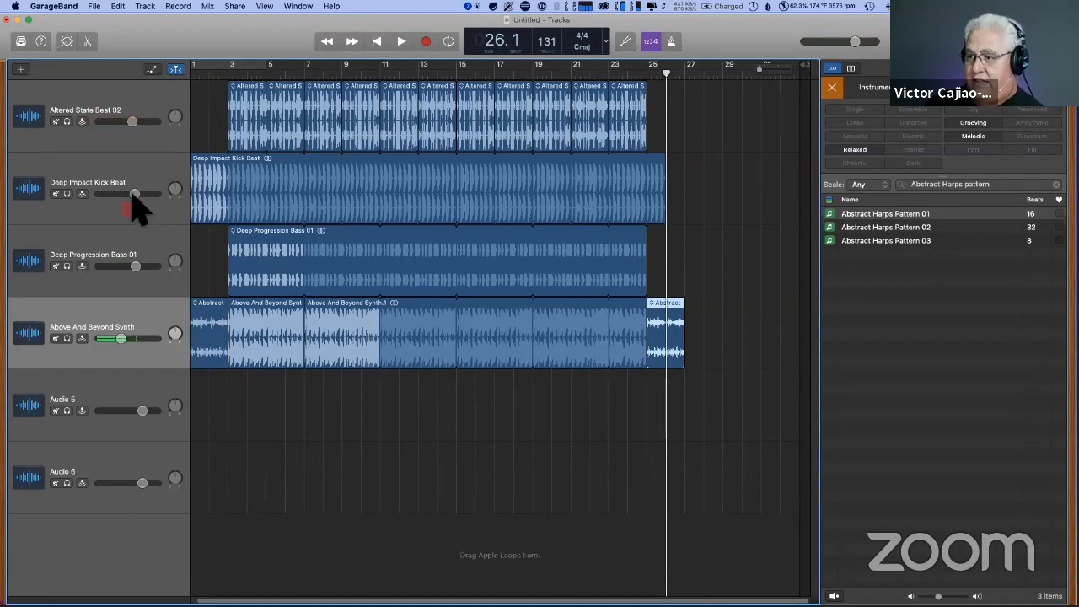
drag(133, 194, 128, 194)
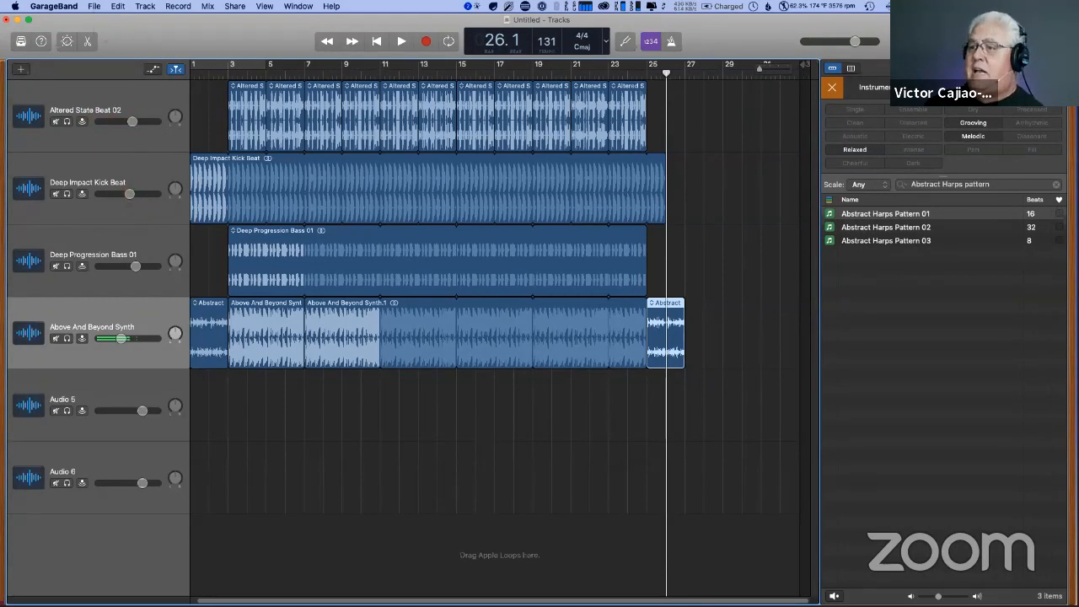
- Close the Untitled project without saving it
click(95, 6)
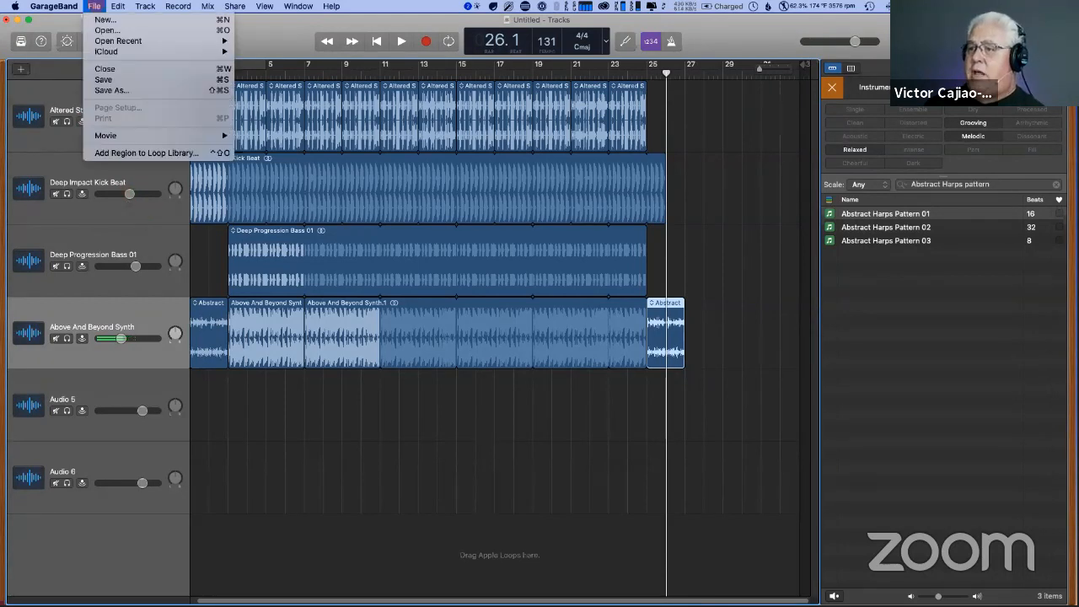
click(108, 69)
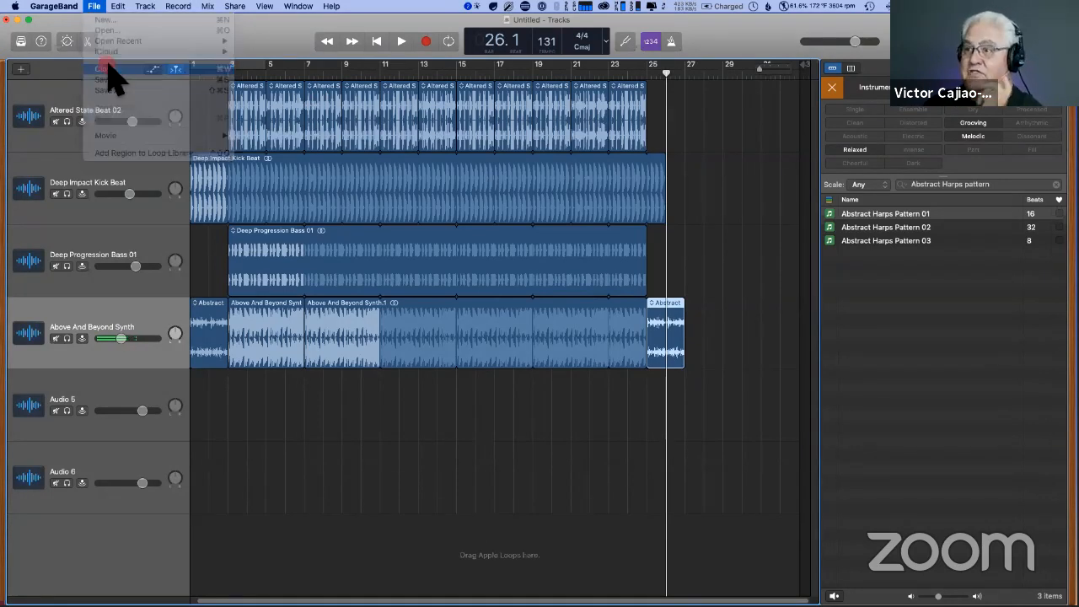
click(515, 211)
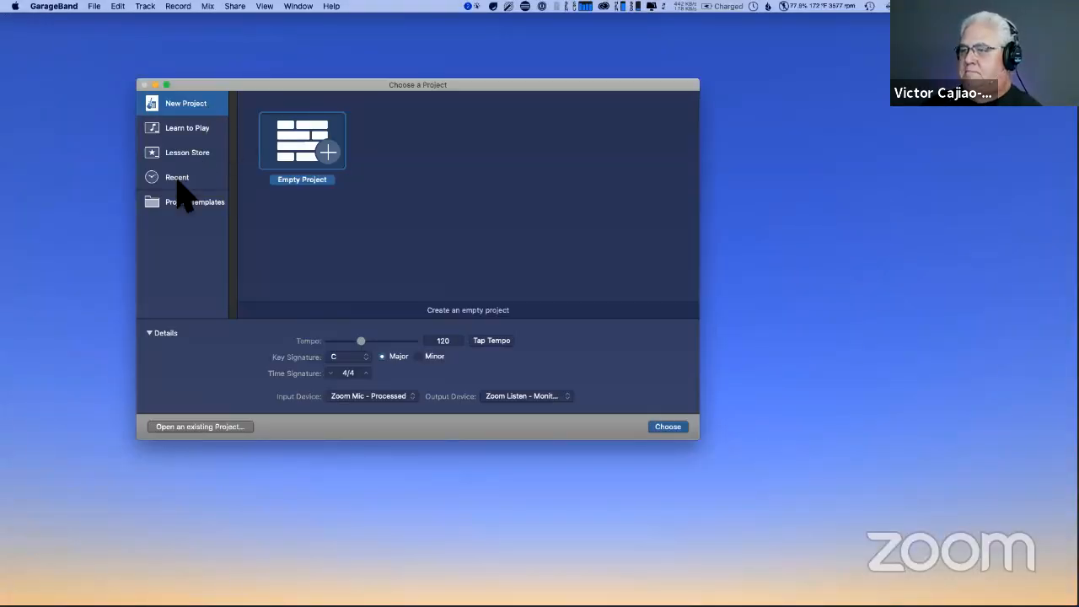
- Open the recent project "OH Example for 2nd hour" and enlarge its window to fill the screen
click(187, 201)
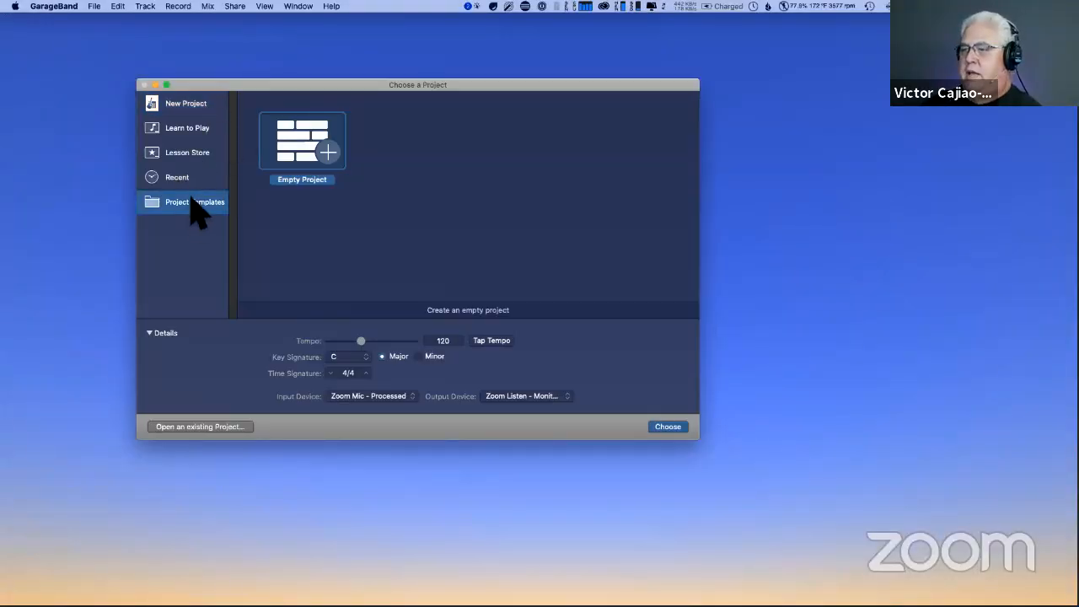
click(169, 187)
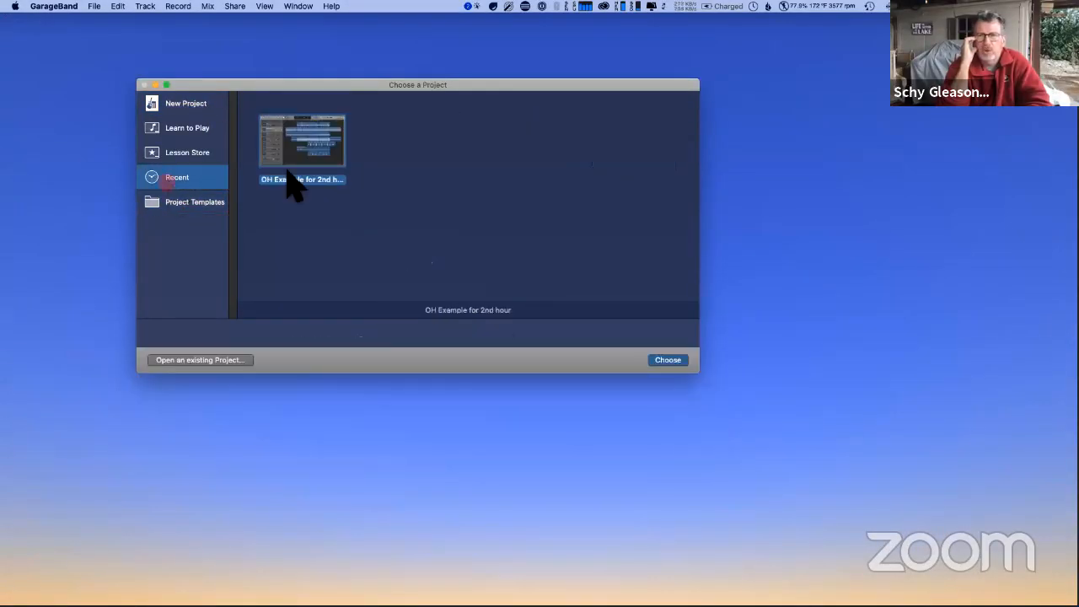
double_click(298, 162)
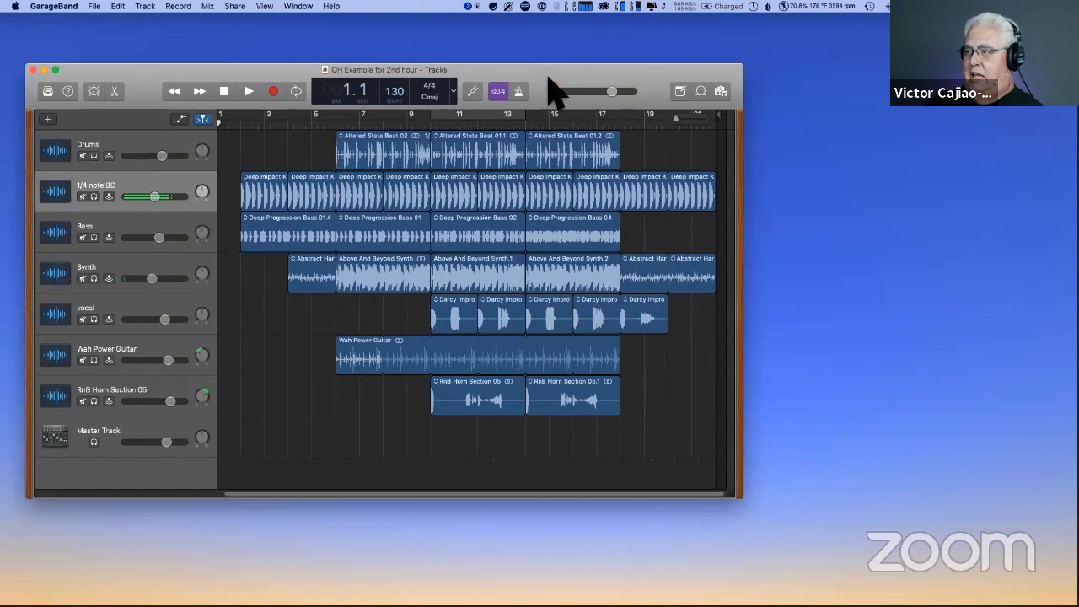
click(54, 69)
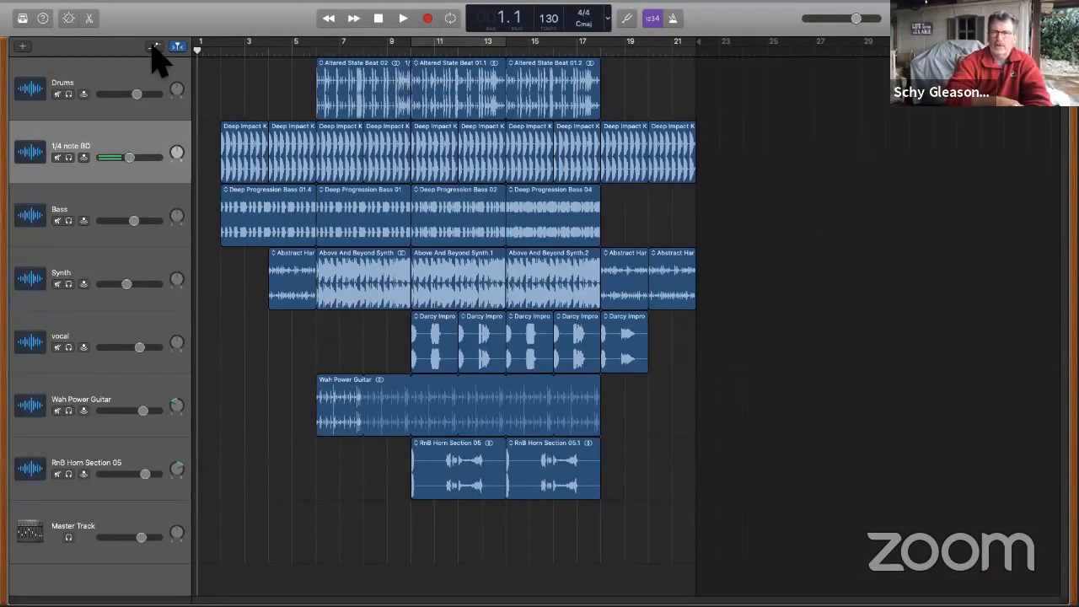
- Play the whole song from the beginning with the track volume automation displayed, and hide the automation once it ends
click(153, 46)
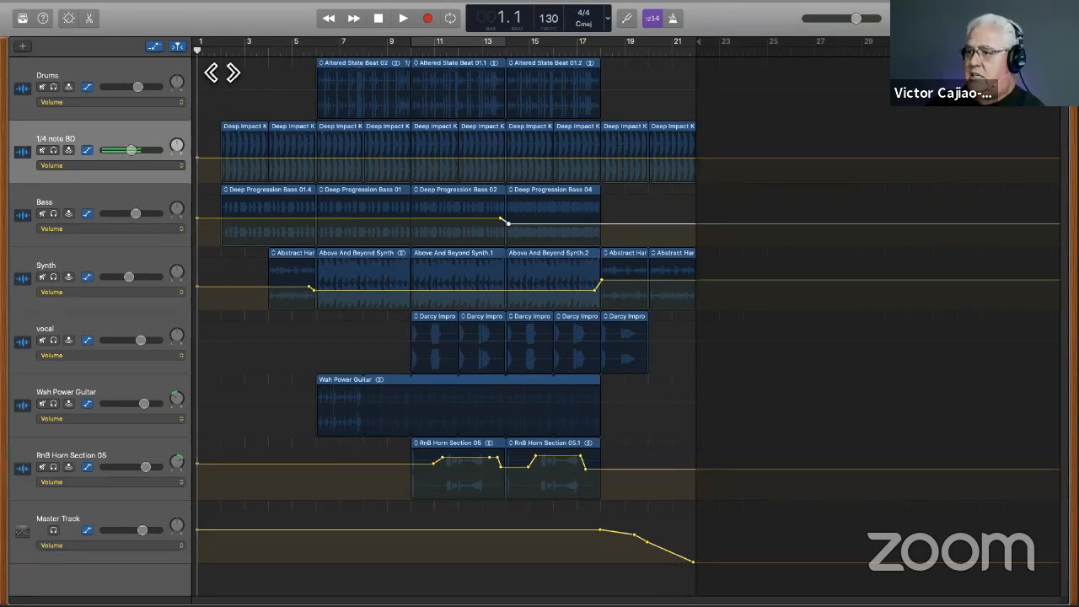
click(205, 53)
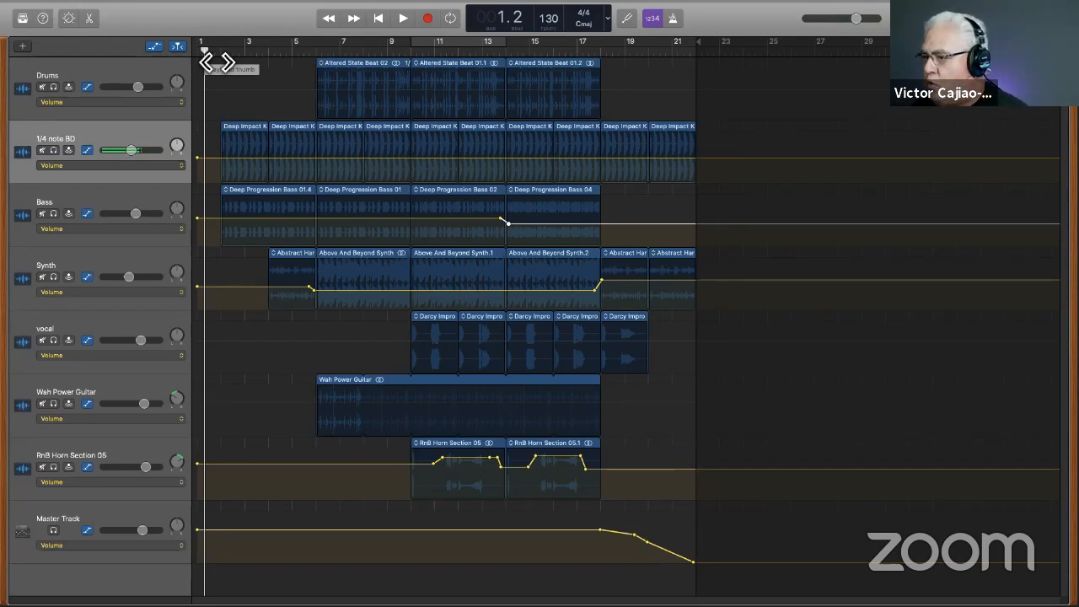
key(space)
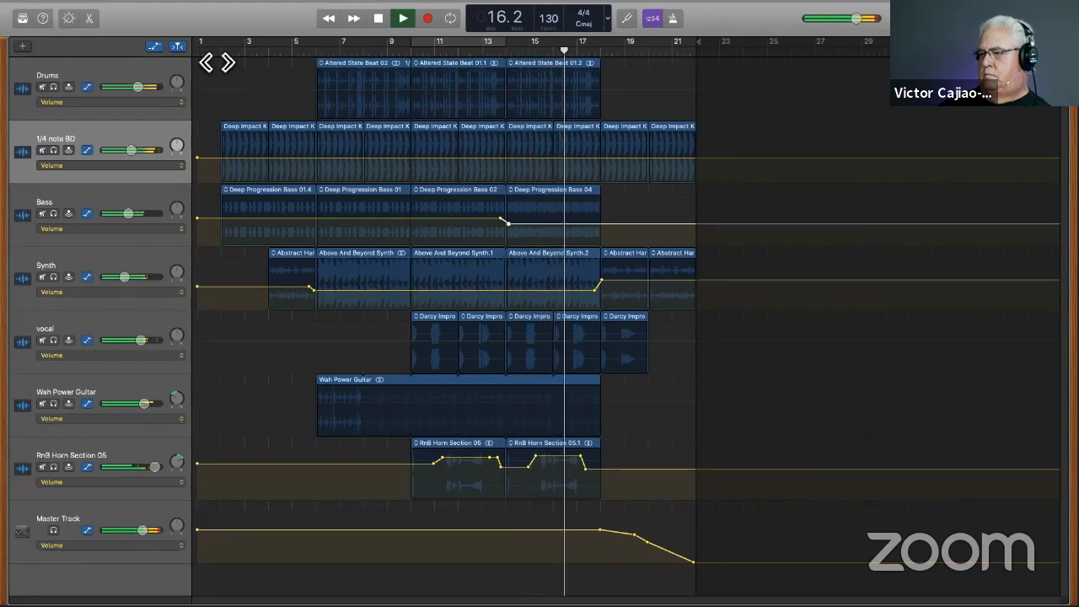
click(153, 47)
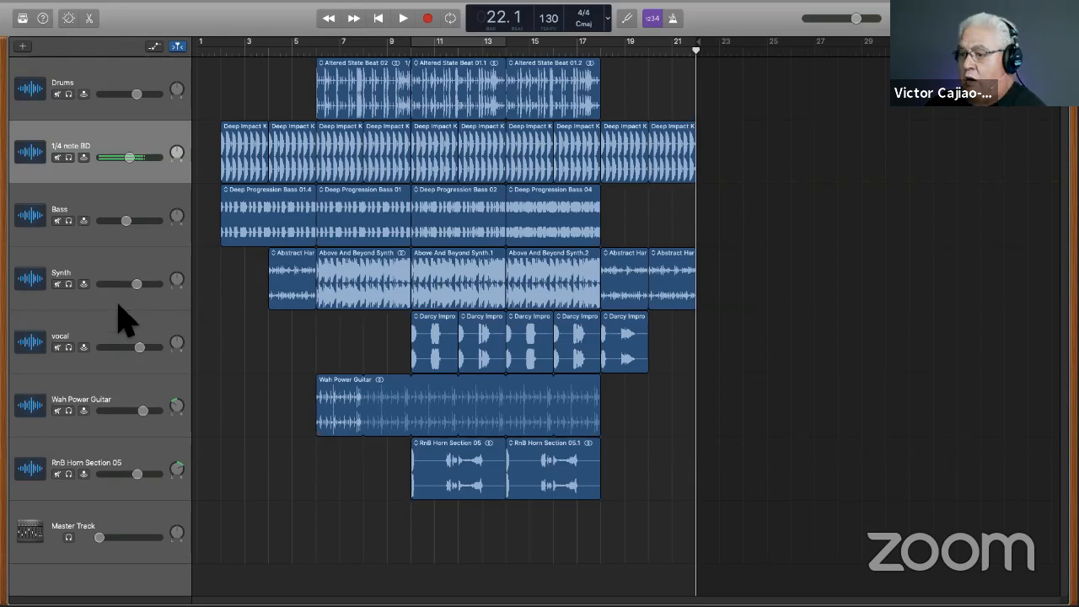
- Solo the vocal track, play it from bar 10, and examine its Master Echo and Master Reverb settings
double_click(113, 341)
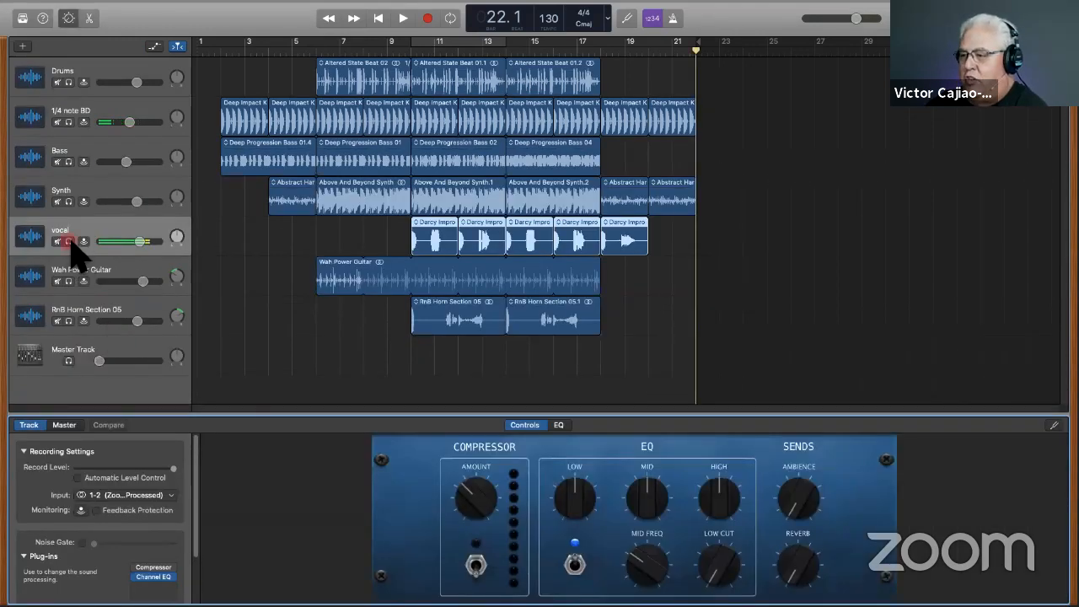
click(69, 241)
click(412, 51)
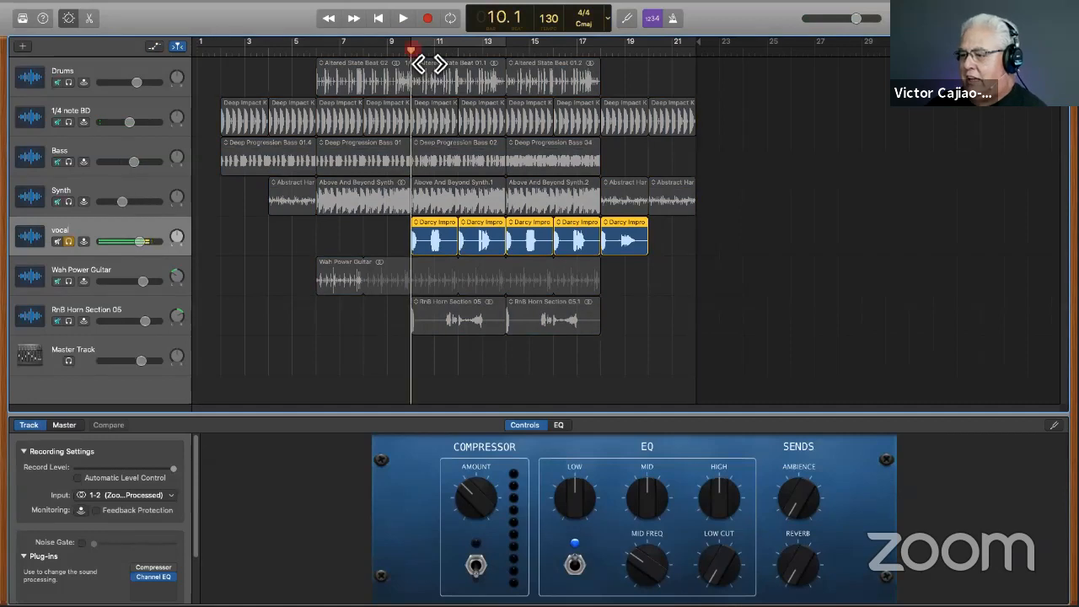
key(space)
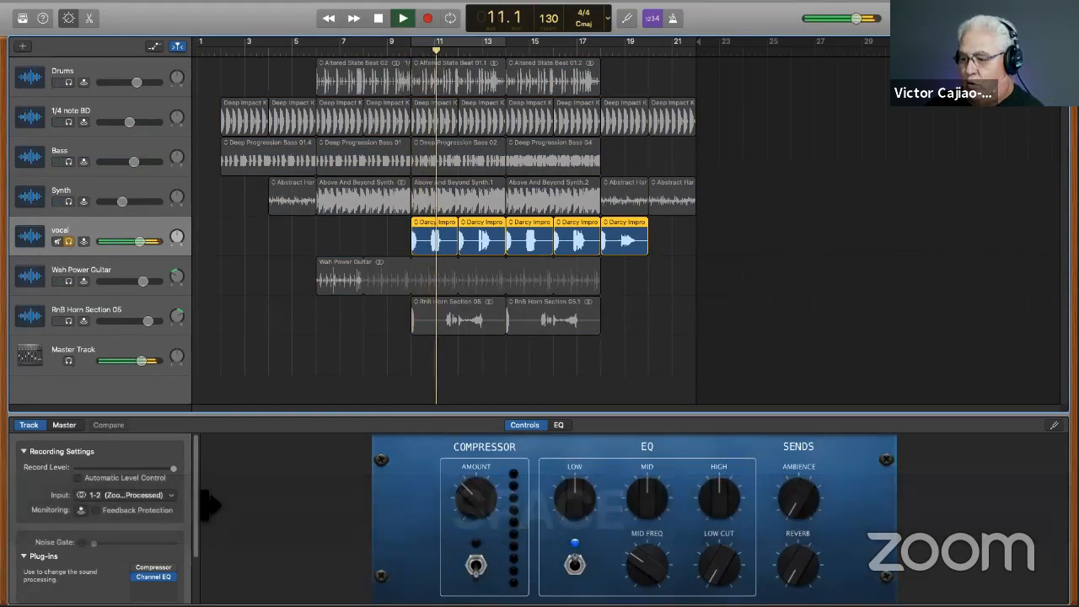
mouse_move(198, 496)
mouse_down()
mouse_move(188, 576)
mouse_move(126, 565)
mouse_move(128, 549)
mouse_up()
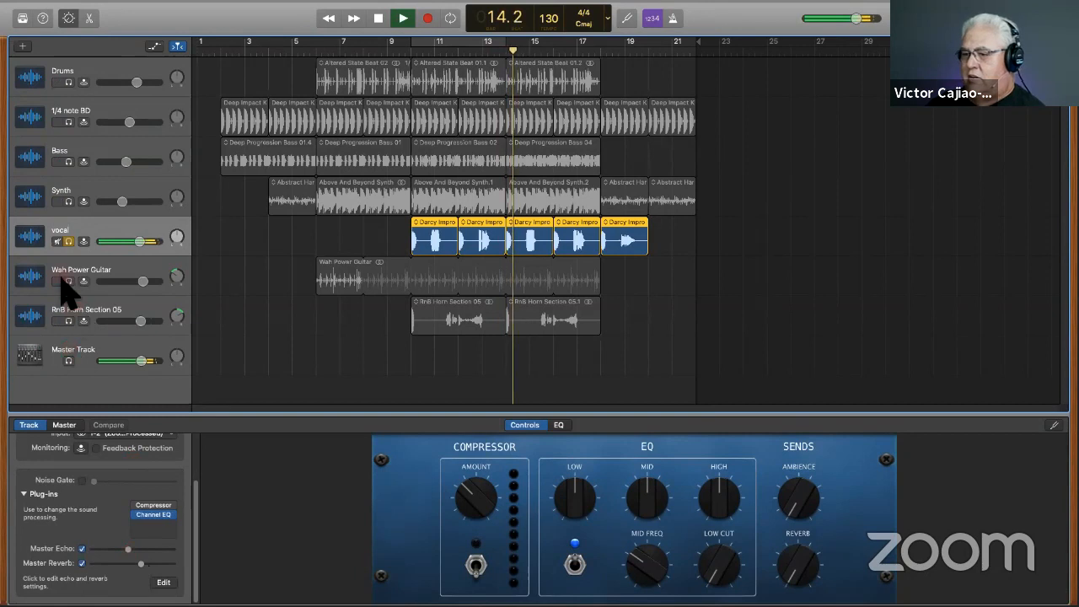
key(space)
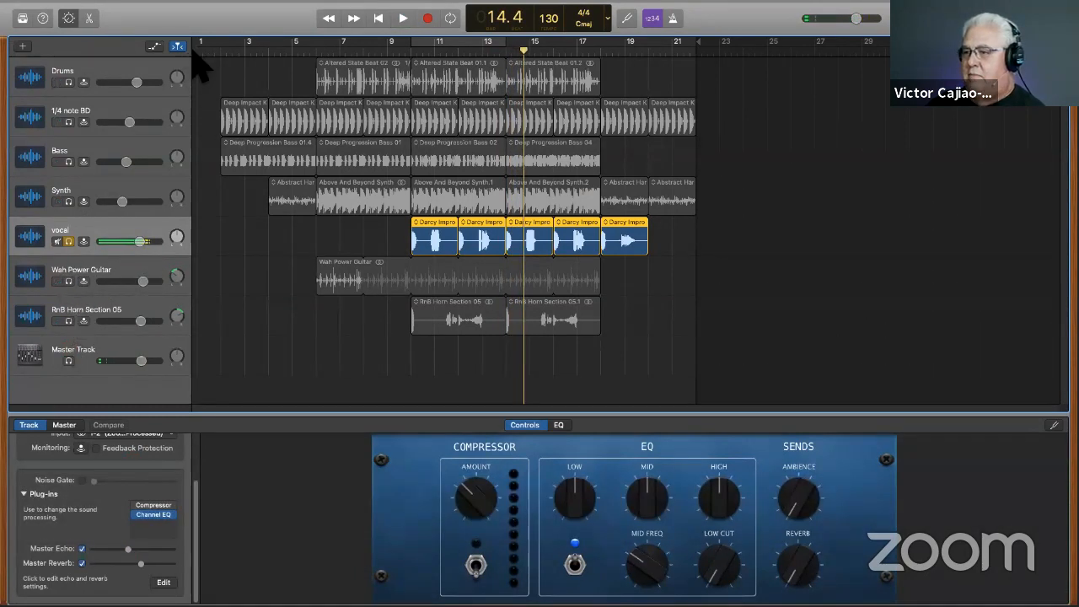
- Show the automation, solo RnB Horn Section 05 along with the vocal, and play both from around bar 10
click(158, 46)
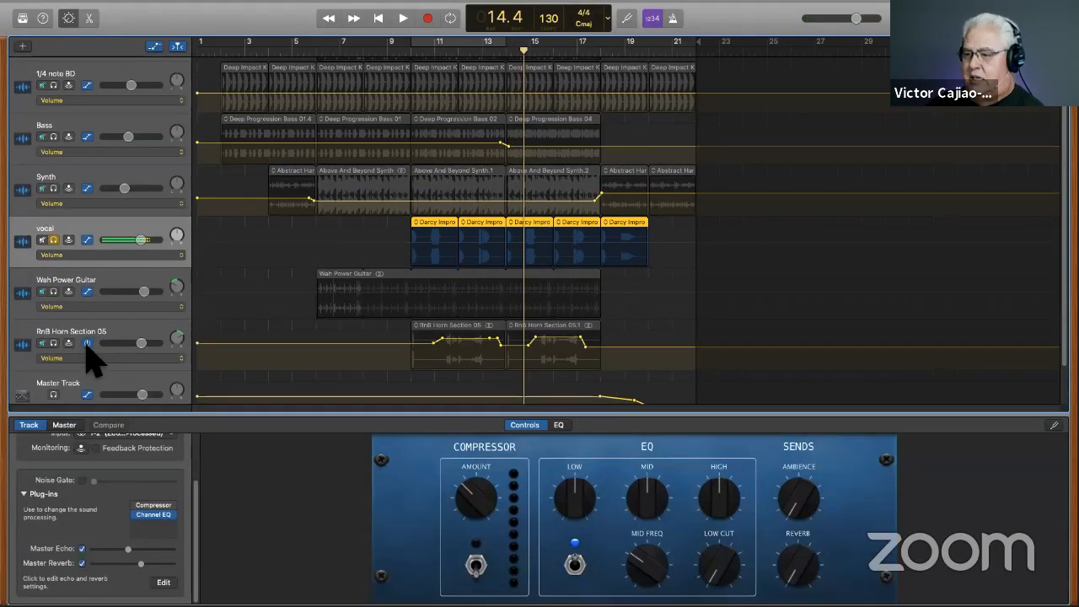
click(54, 344)
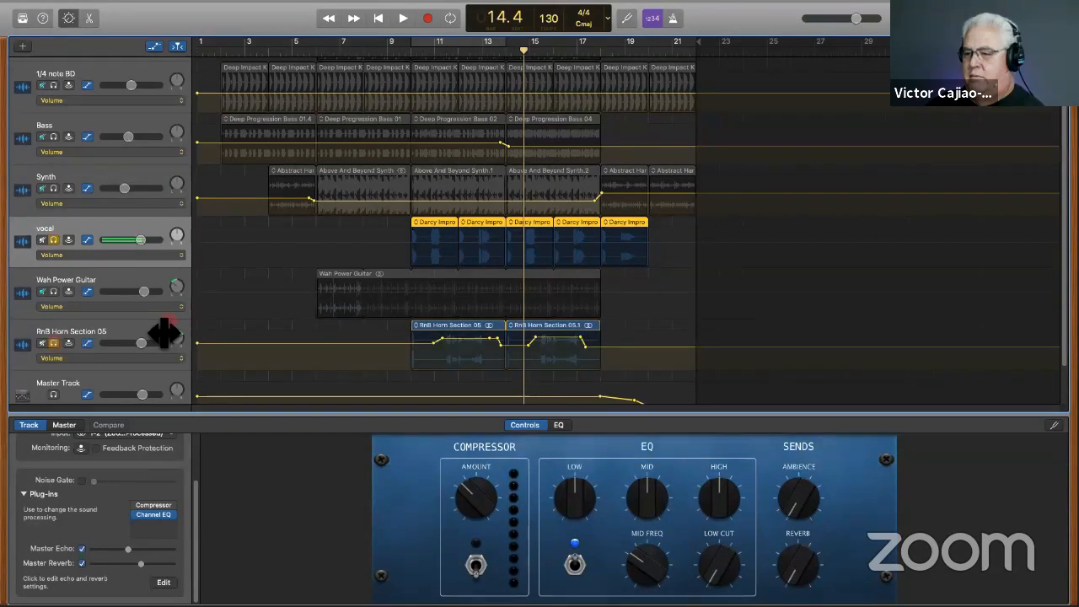
click(419, 59)
key(space)
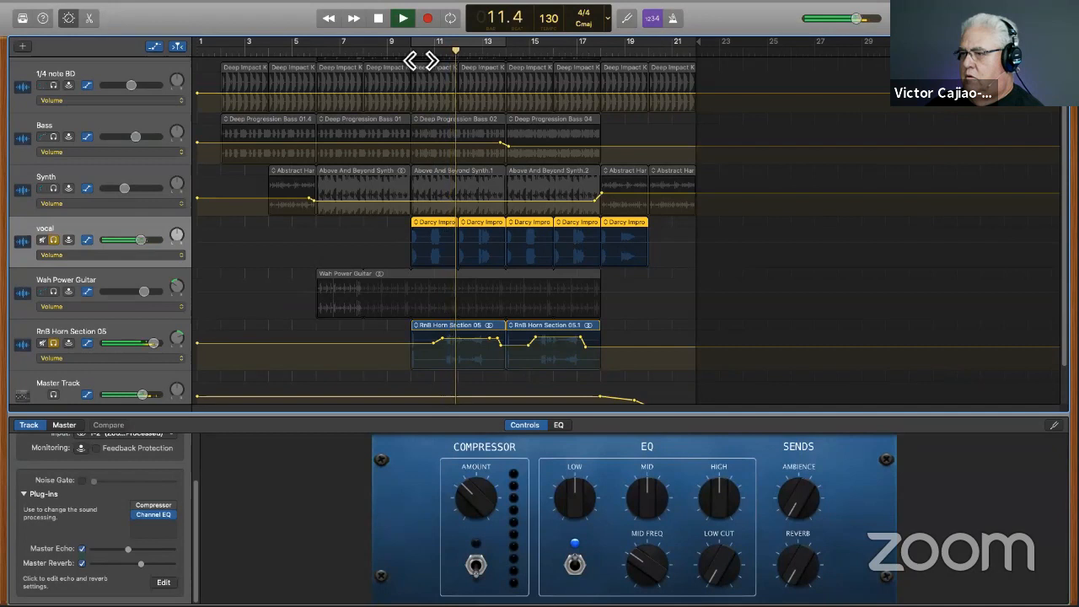
key(space)
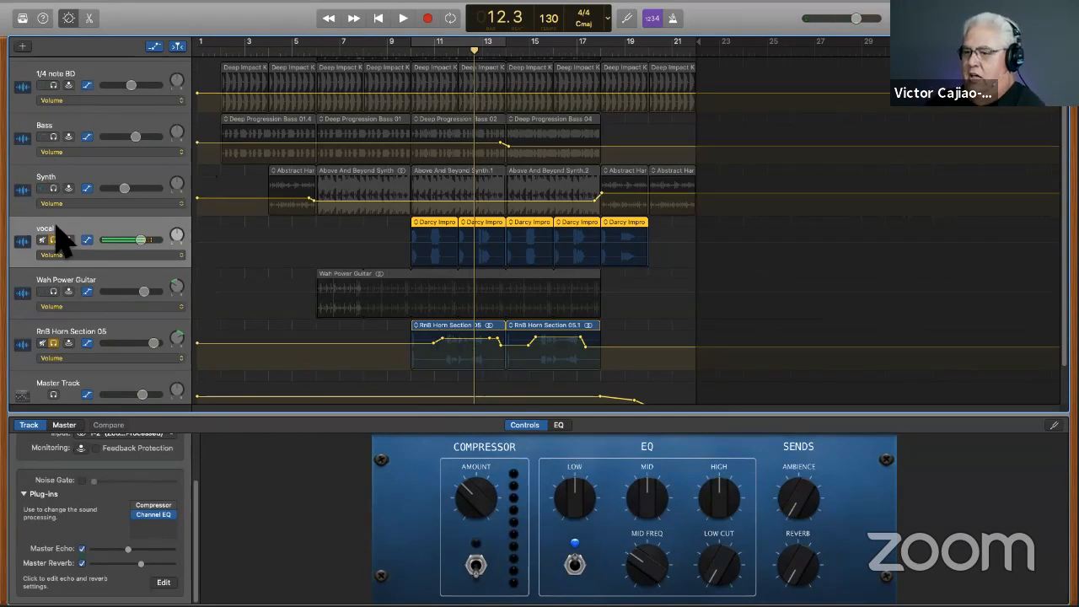
- Take the vocal and RnB Horn Section 05 tracks out of solo and hide the track automation
click(52, 343)
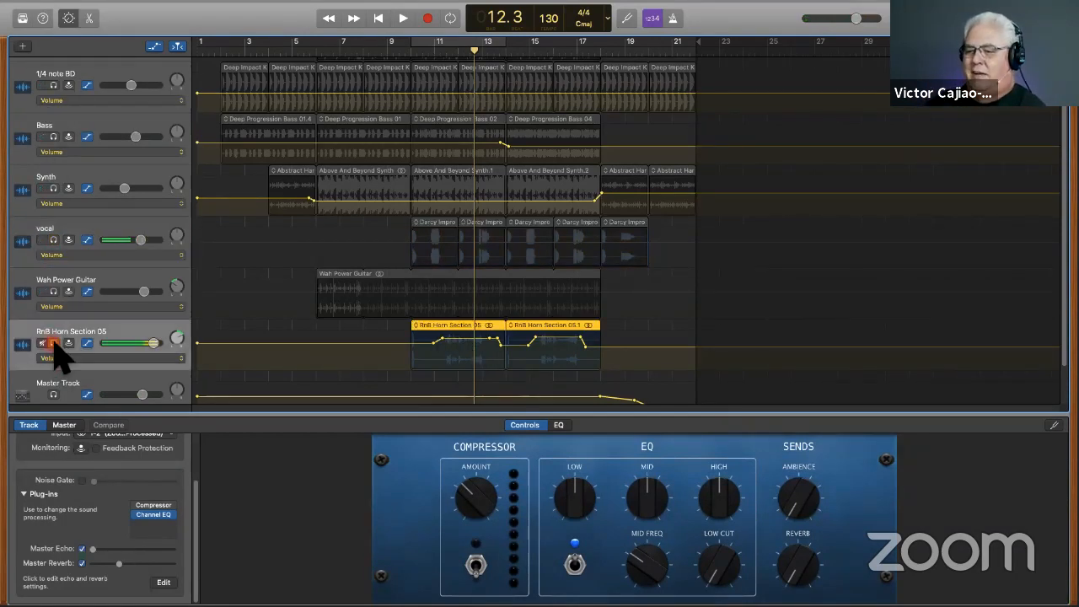
key(super+a)
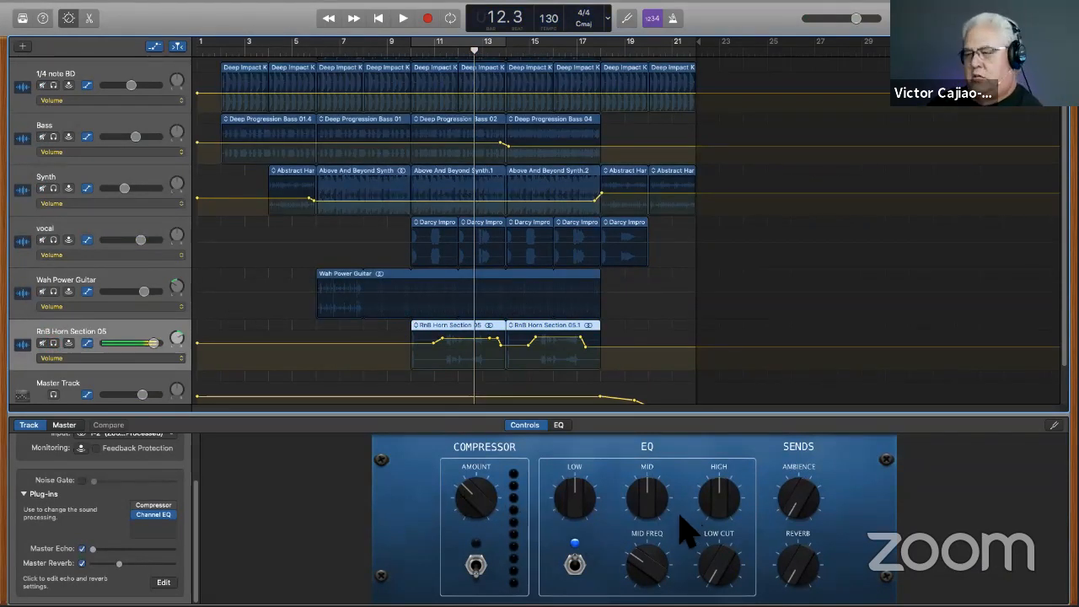
click(153, 46)
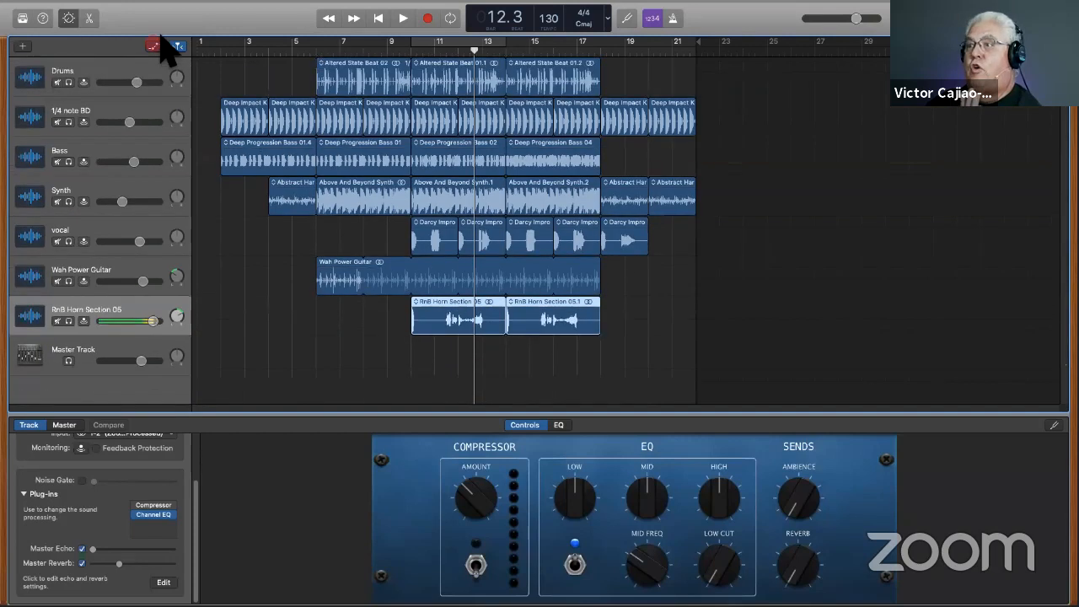